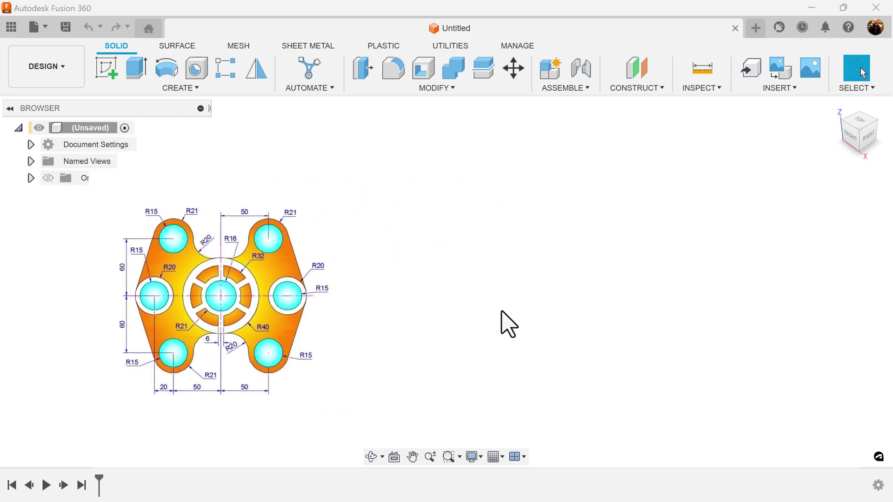
Start a sketch on the XY origin plane and rotate the top view upright.
{"action": "left_click", "coordinate": [105, 70]}
{"action": "left_click", "coordinate": [516, 295]}
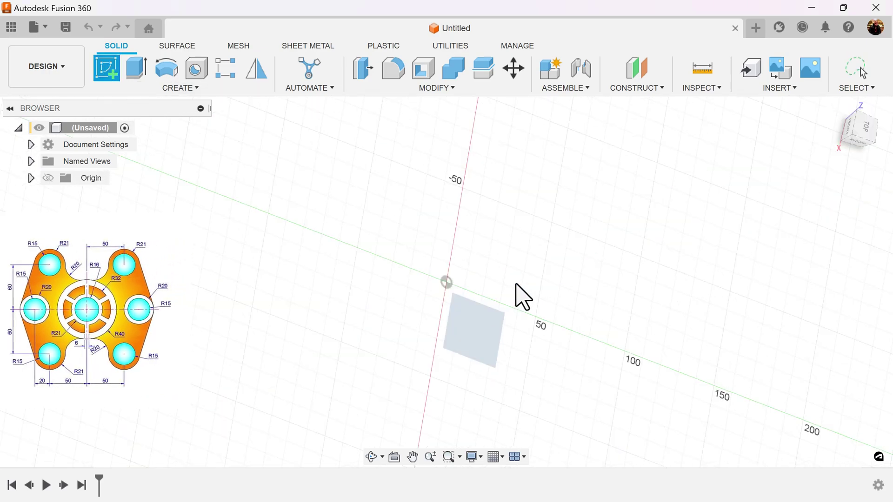
{"action": "left_click", "coordinate": [873, 105]}
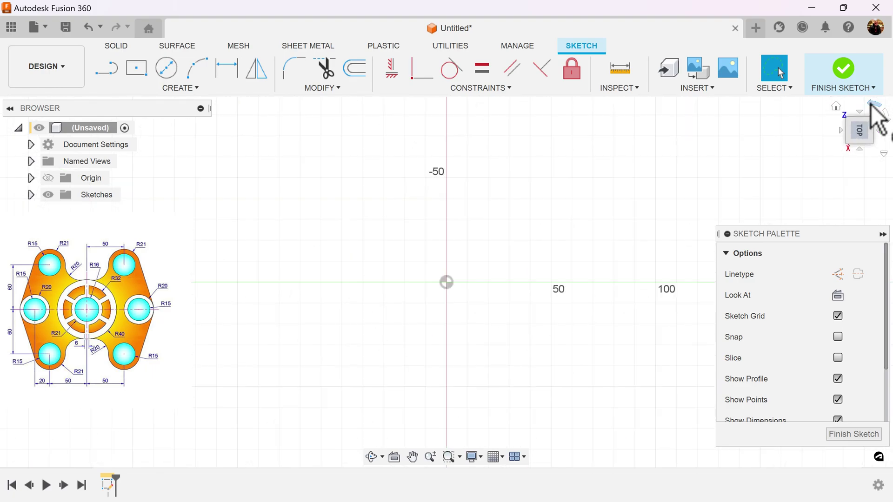
{"action": "left_click", "coordinate": [872, 105]}
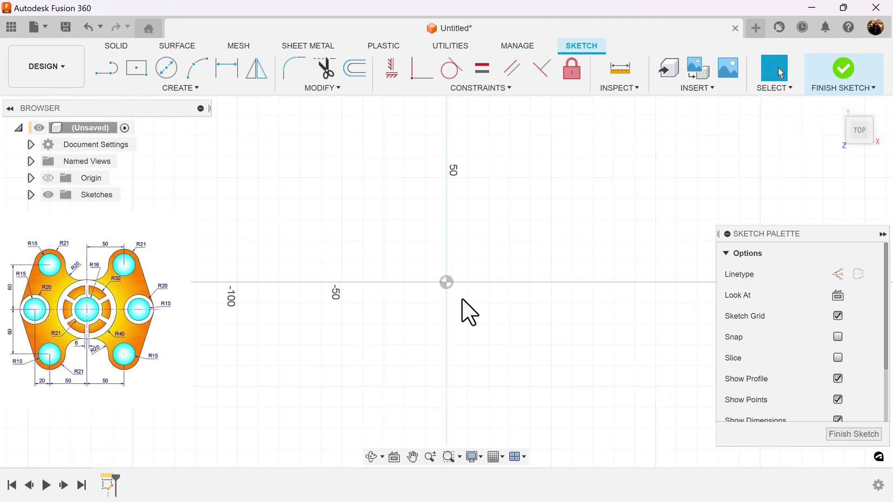
{"action": "left_click", "coordinate": [166, 69]}
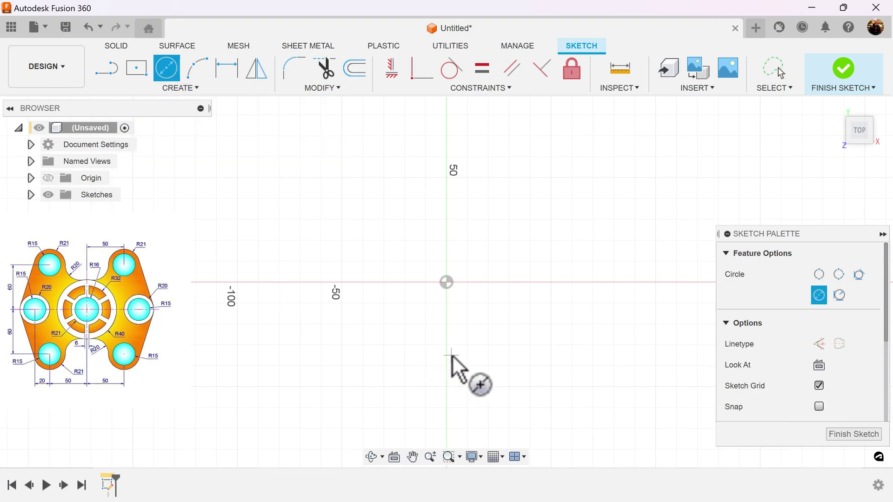
Draw four origin-centred concentric circles of increasing size, discarding one unfinished circle.
{"action": "left_click", "coordinate": [447, 282]}
{"action": "left_click", "coordinate": [499, 334]}
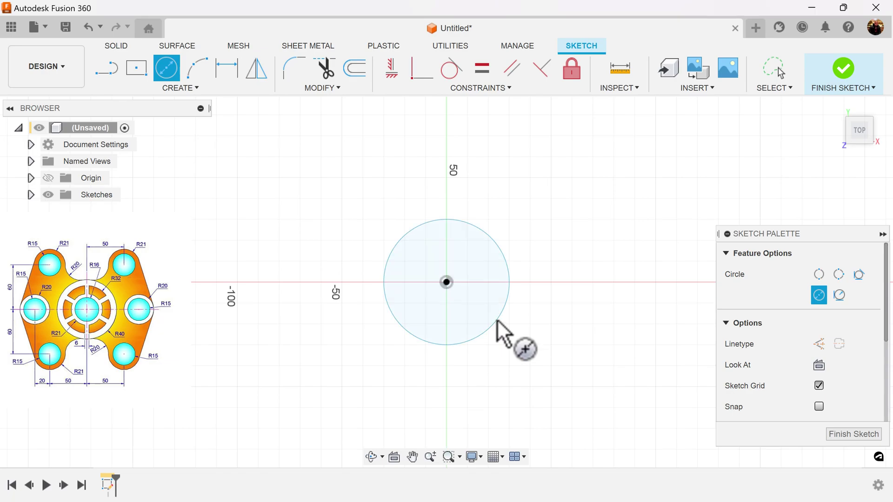
{"action": "left_click", "coordinate": [447, 282]}
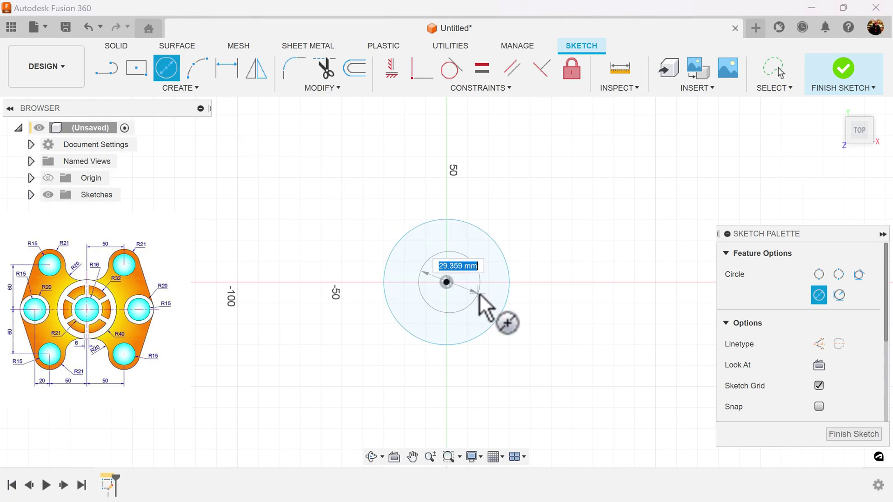
{"action": "key", "text": "Escape"}
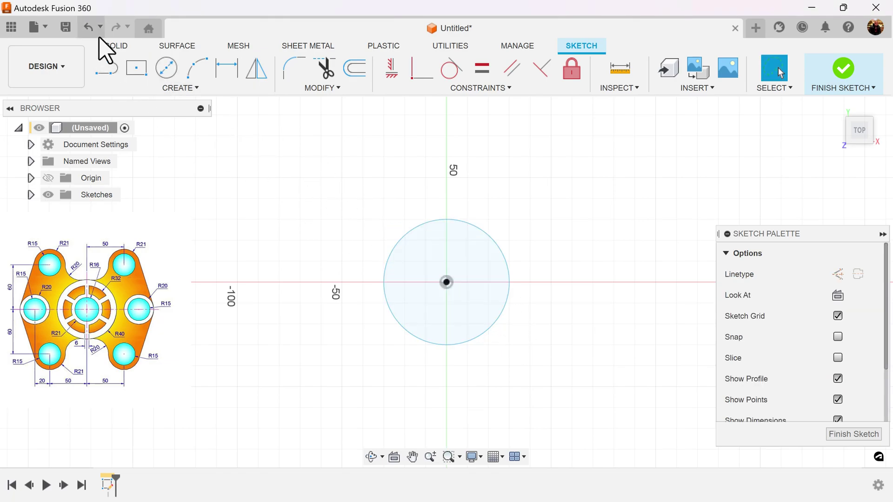
{"action": "left_click", "coordinate": [166, 69]}
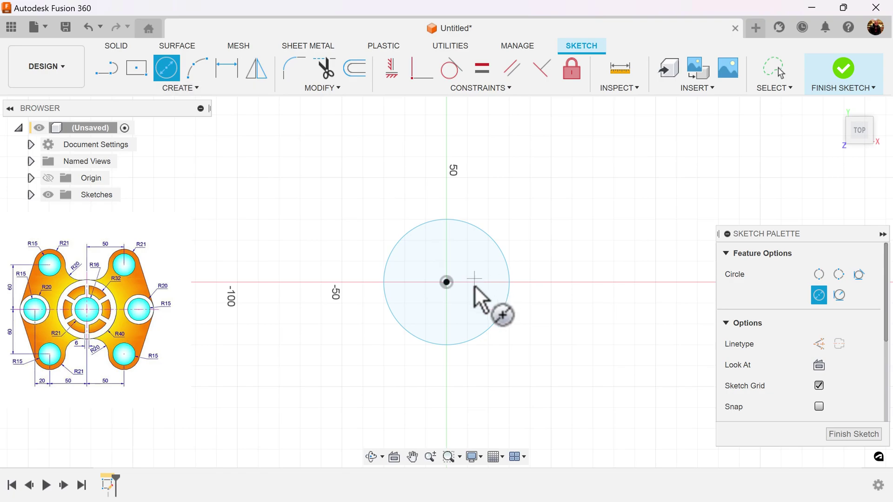
{"action": "left_click", "coordinate": [447, 282]}
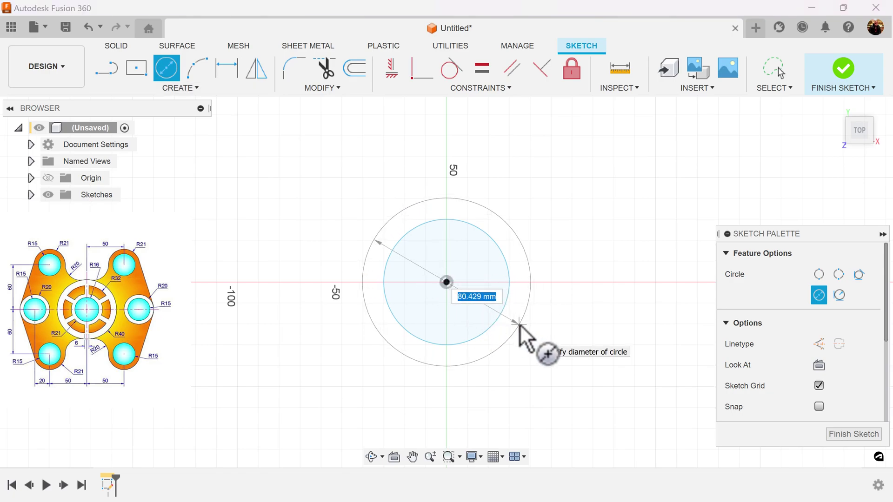
{"action": "left_click", "coordinate": [512, 338]}
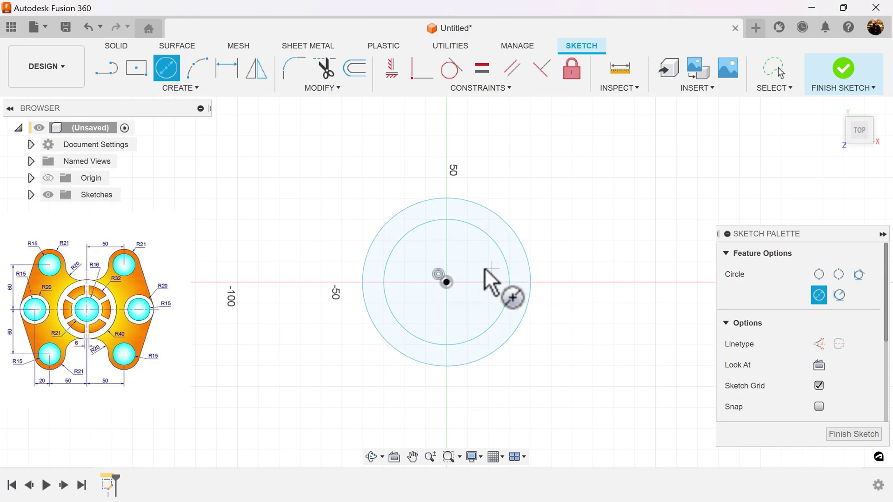
{"action": "left_click", "coordinate": [544, 341]}
{"action": "left_click", "coordinate": [446, 282]}
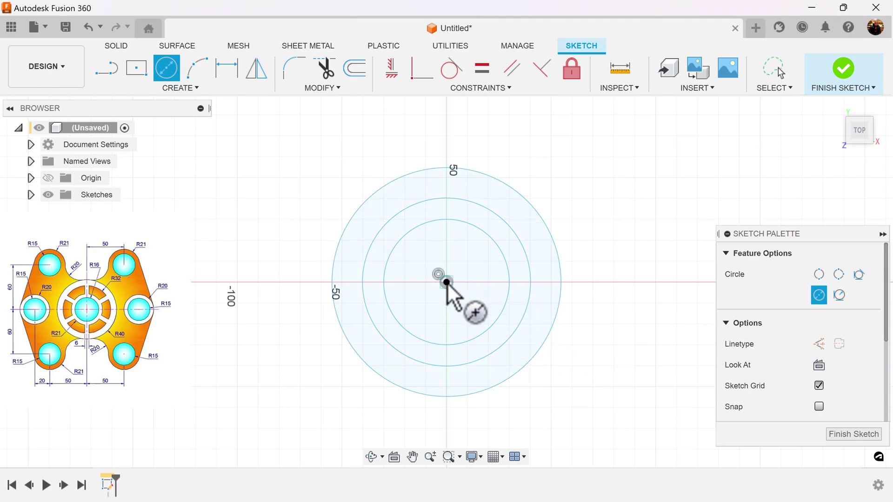
{"action": "left_click", "coordinate": [575, 351]}
{"action": "scroll", "coordinate": [658, 309], "scroll_direction": "down", "scroll_amount": 3}
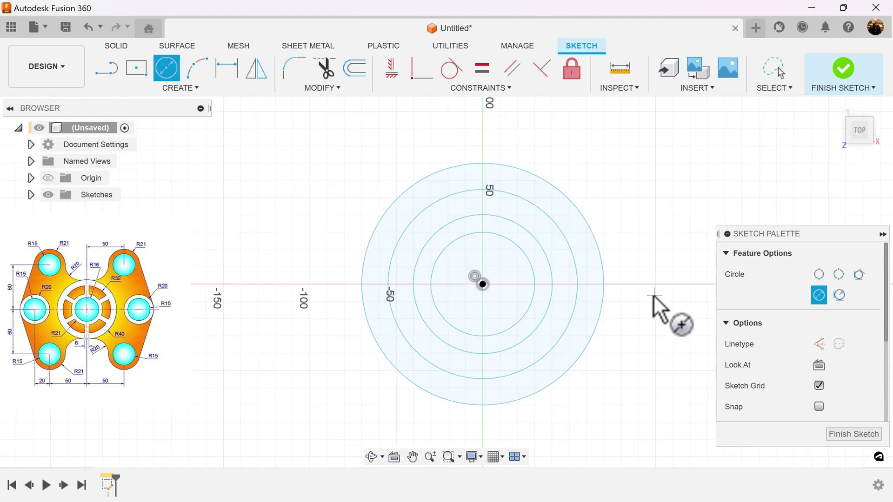
{"action": "middle_click_drag", "start_coordinate": [658, 313], "coordinate": [562, 289]}
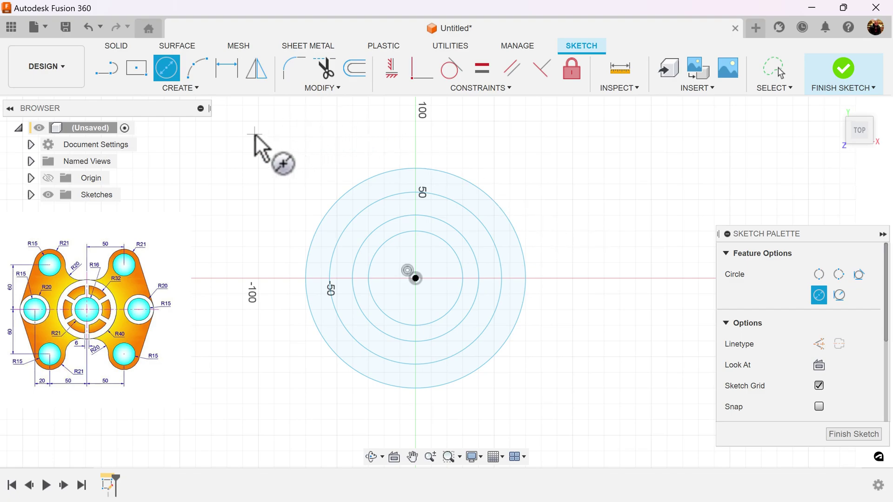
Dimension the innermost circle with a 16 mm radius.
{"action": "left_click", "coordinate": [226, 68]}
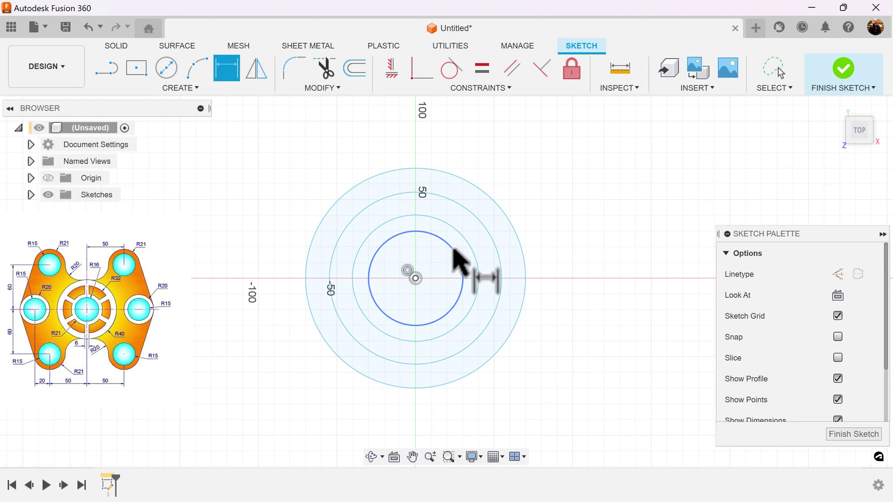
{"action": "left_click", "coordinate": [454, 254]}
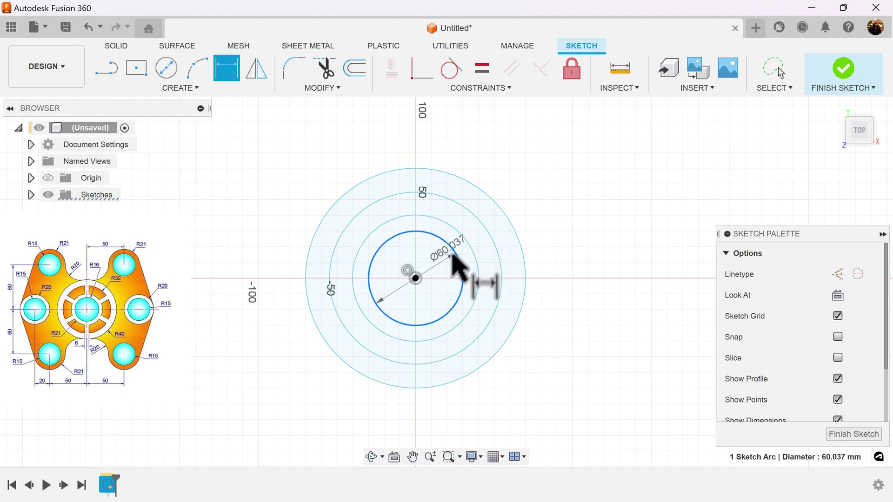
{"action": "right_click", "coordinate": [462, 291]}
{"action": "left_click", "coordinate": [451, 380]}
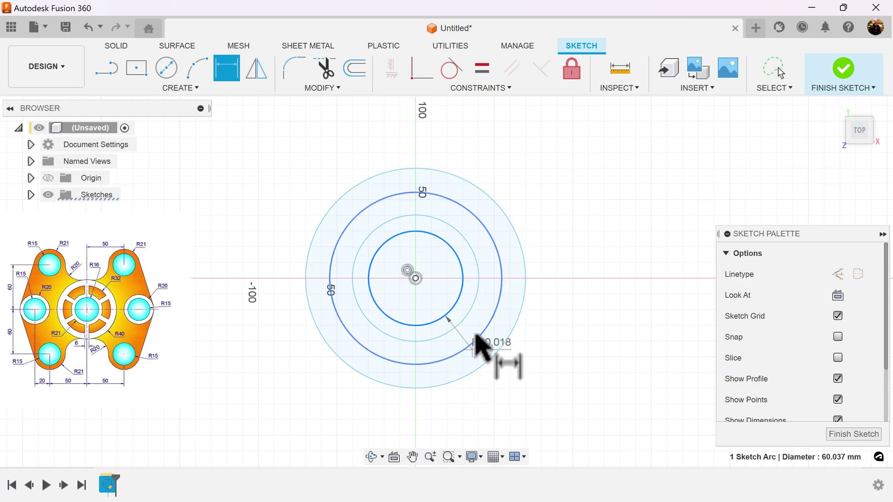
{"action": "left_click", "coordinate": [447, 293]}
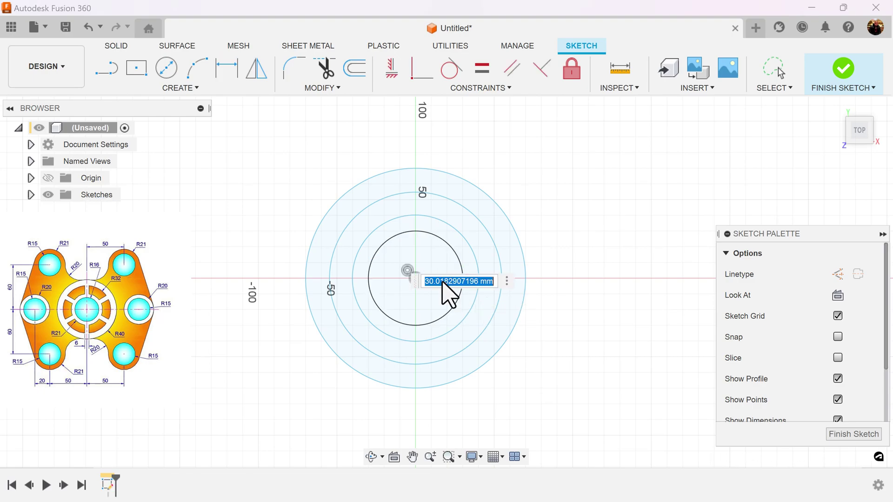
{"action": "key", "text": "Return"}
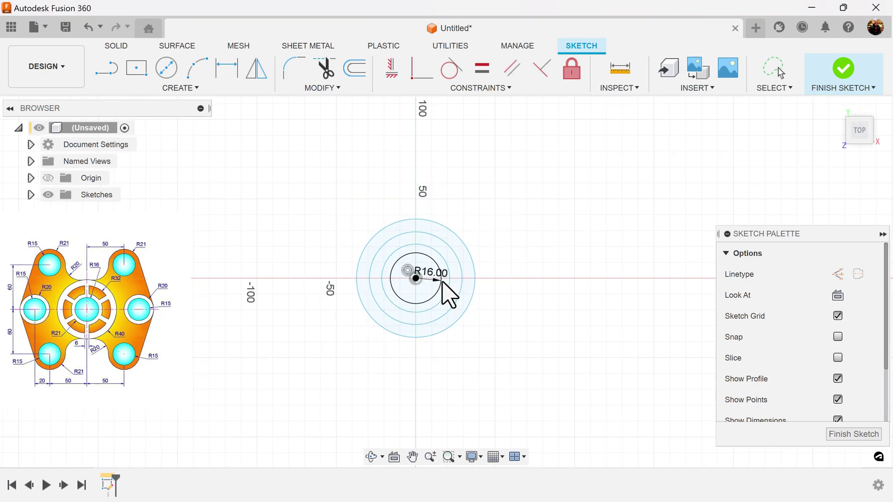
{"action": "scroll", "coordinate": [442, 291], "scroll_direction": "up", "scroll_amount": 4}
{"action": "mouse_move", "coordinate": [584, 307]}
{"action": "middle_mouse_down"}
{"action": "mouse_move", "coordinate": [587, 296]}
{"action": "mouse_move", "coordinate": [558, 287]}
{"action": "middle_mouse_up"}
Give the outermost circle a 40 mm radius dimension.
{"action": "key", "text": "d"}
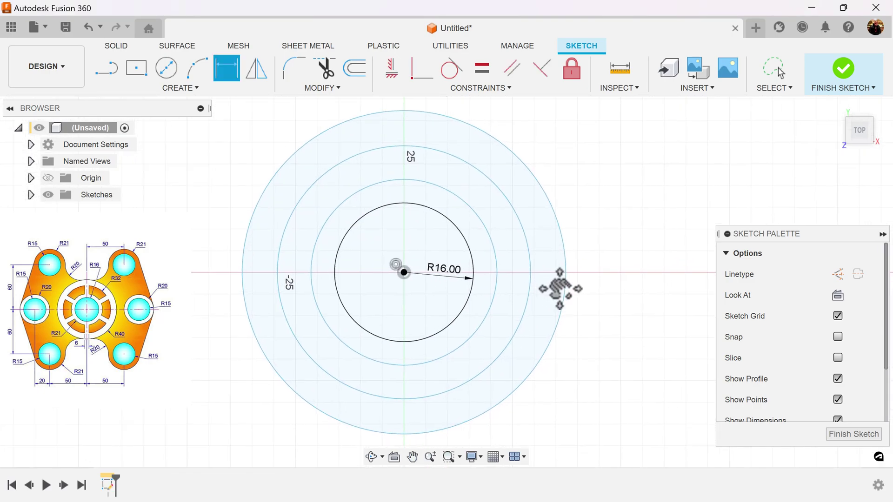
{"action": "left_click", "coordinate": [565, 249]}
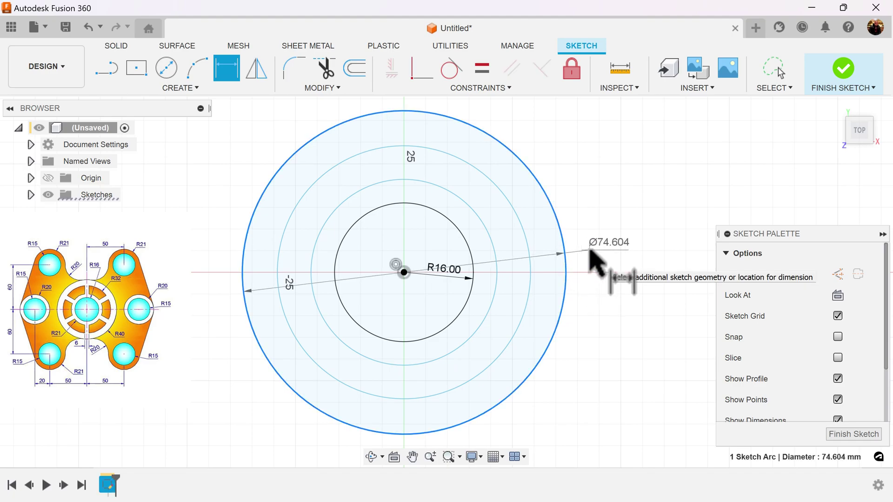
{"action": "right_click", "coordinate": [593, 259]}
{"action": "left_click", "coordinate": [593, 345]}
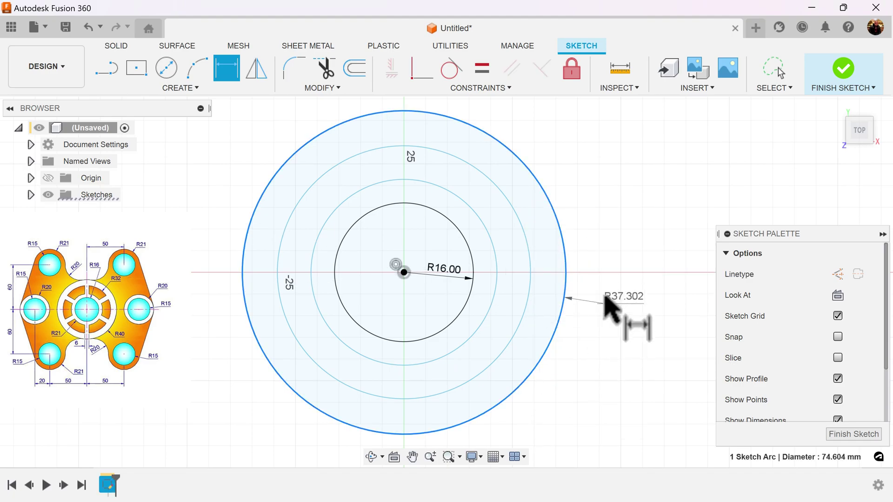
{"action": "left_click", "coordinate": [602, 247]}
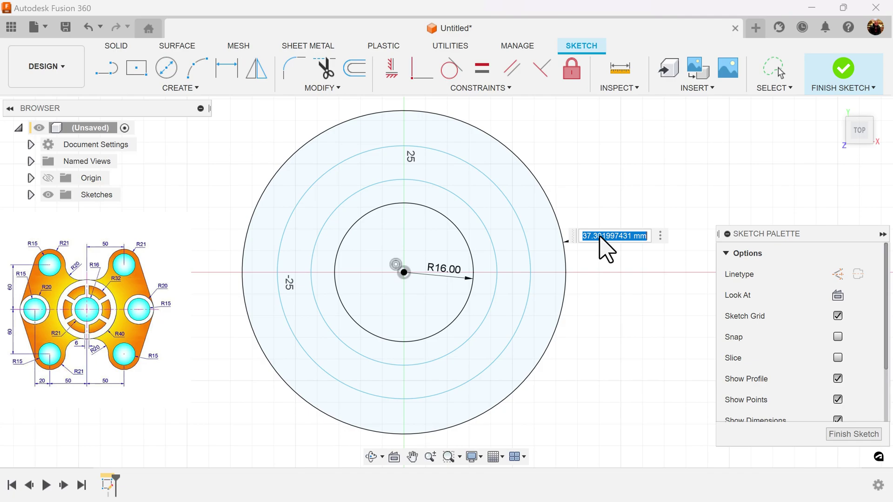
{"action": "type", "text": "40"}
{"action": "key", "text": "Return"}
{"action": "scroll", "coordinate": [574, 309], "scroll_direction": "down", "scroll_amount": 1}
{"action": "key", "text": "Escape"}
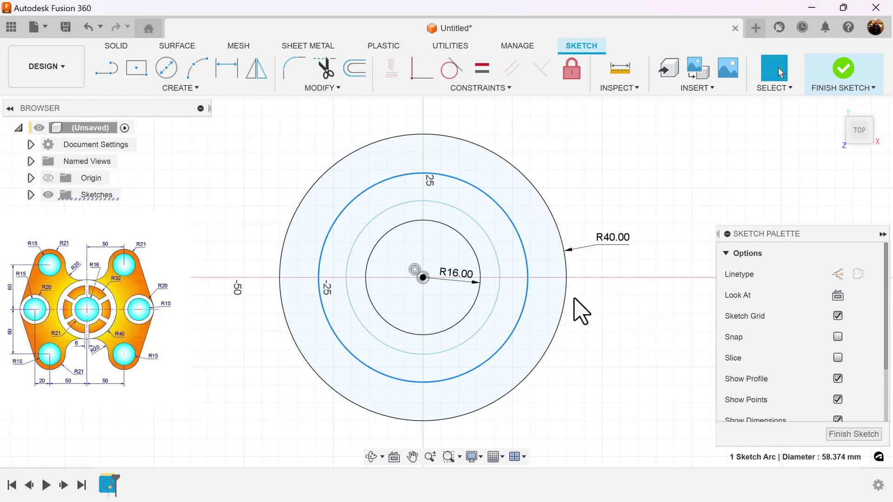
Add a radius dimension to the second-largest circle, reading R32.
{"action": "left_click", "coordinate": [227, 68]}
{"action": "left_click", "coordinate": [521, 239]}
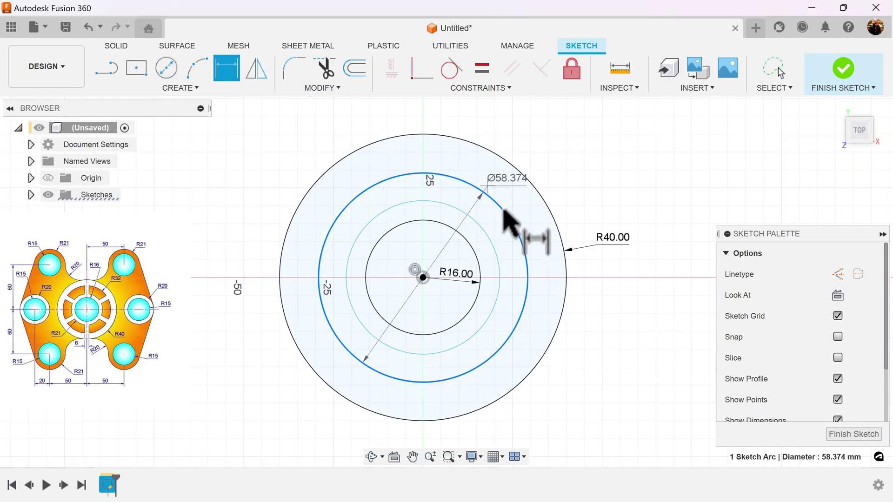
{"action": "right_click", "coordinate": [518, 237]}
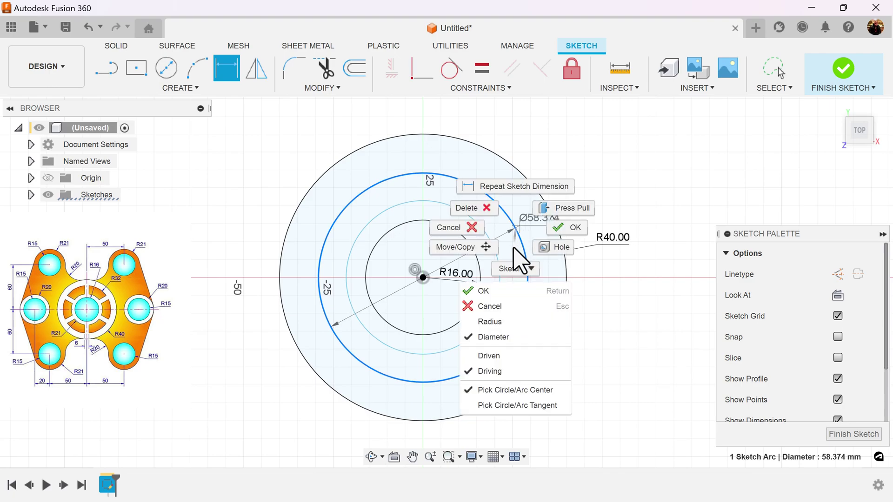
{"action": "left_click", "coordinate": [514, 322]}
{"action": "left_click", "coordinate": [536, 226]}
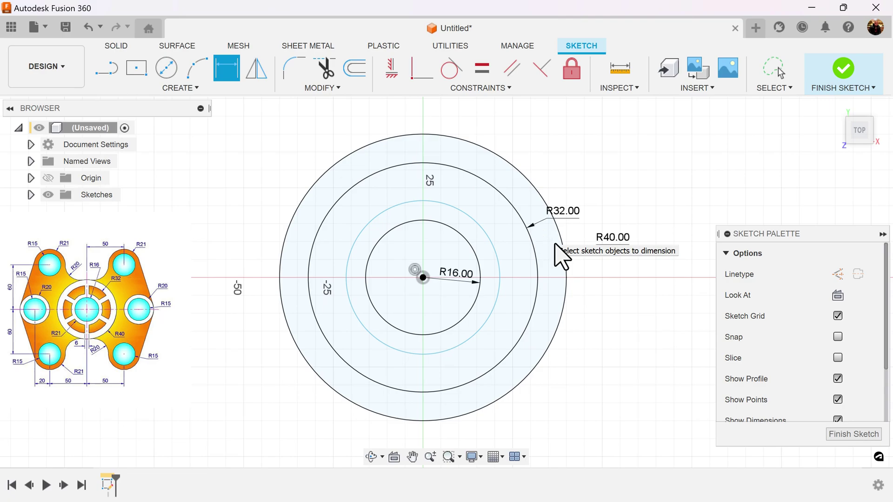
{"action": "key", "text": "Escape"}
Dimension the remaining undimensioned circle with a 21 mm radius.
{"action": "left_click", "coordinate": [484, 230]}
{"action": "left_click", "coordinate": [234, 76]}
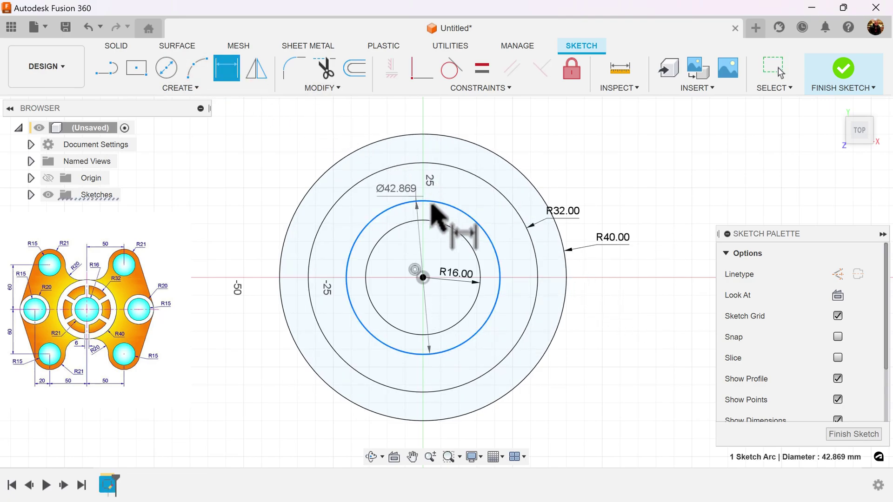
{"action": "right_click", "coordinate": [470, 207]}
{"action": "left_click", "coordinate": [464, 301]}
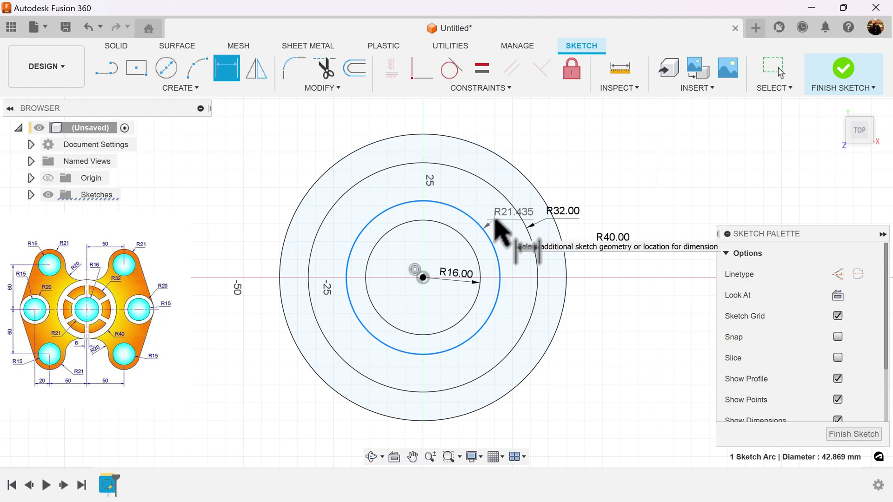
{"action": "left_click", "coordinate": [495, 221]}
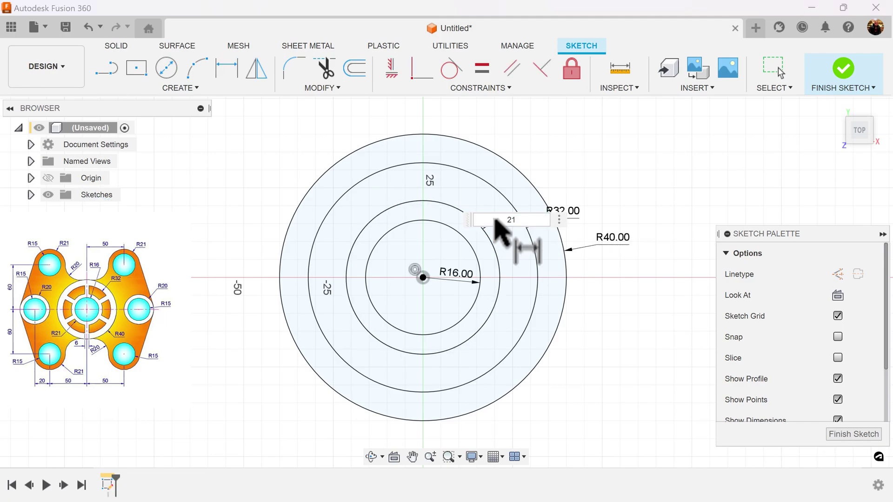
{"action": "type", "text": "21"}
{"action": "key", "text": "Return"}
{"action": "mouse_move", "coordinate": [618, 329]}
{"action": "middle_mouse_down"}
{"action": "mouse_move", "coordinate": [592, 319]}
{"action": "mouse_move", "coordinate": [583, 331]}
{"action": "mouse_move", "coordinate": [605, 337]}
{"action": "mouse_move", "coordinate": [590, 311]}
{"action": "mouse_move", "coordinate": [599, 308]}
{"action": "middle_mouse_up"}
{"action": "scroll", "coordinate": [587, 335], "scroll_direction": "up", "scroll_amount": 1}
{"action": "scroll", "coordinate": [608, 340], "scroll_direction": "down", "scroll_amount": 1}
{"action": "key", "text": "d"}
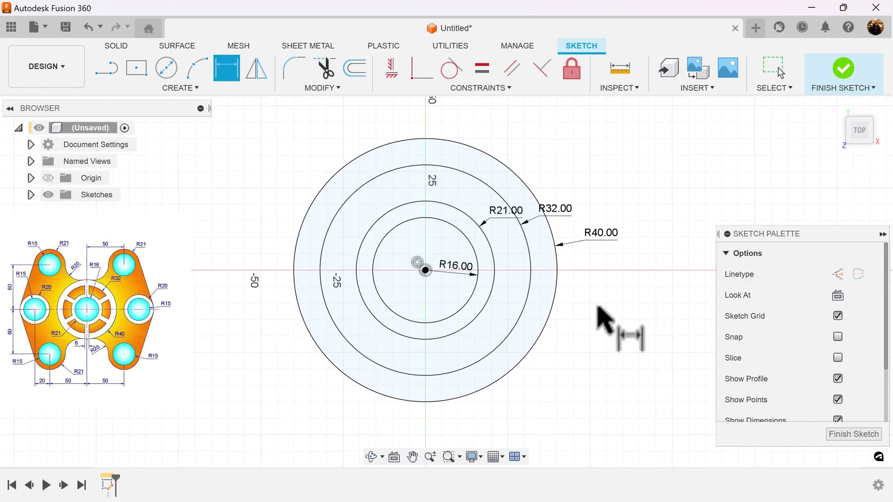
Switch the R32 and R21 circles to Construction linetype, leaving R16 and R40 solid.
{"action": "key", "text": "Escape"}
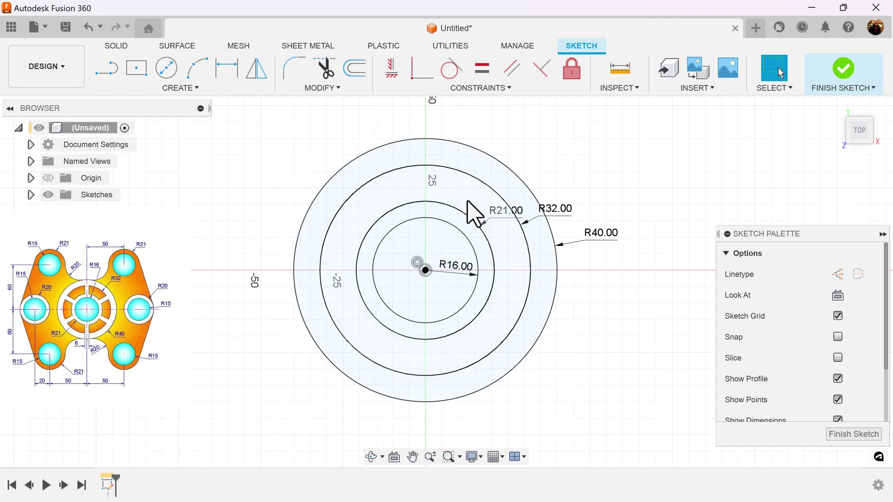
{"action": "left_click", "coordinate": [494, 188]}
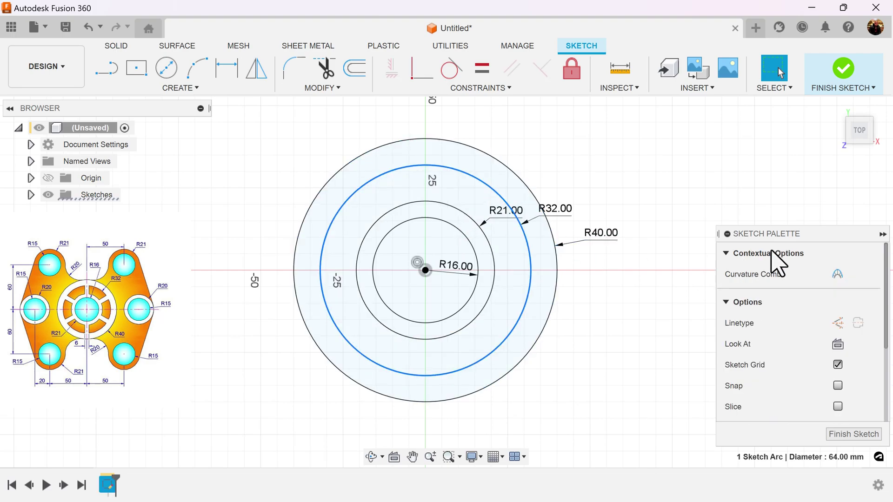
{"action": "left_click", "coordinate": [838, 316]}
{"action": "left_click", "coordinate": [469, 216]}
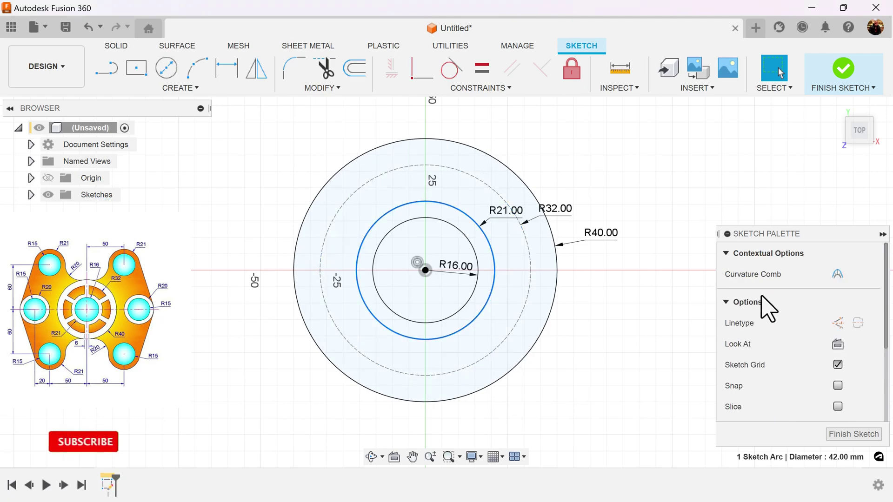
{"action": "left_click", "coordinate": [844, 327]}
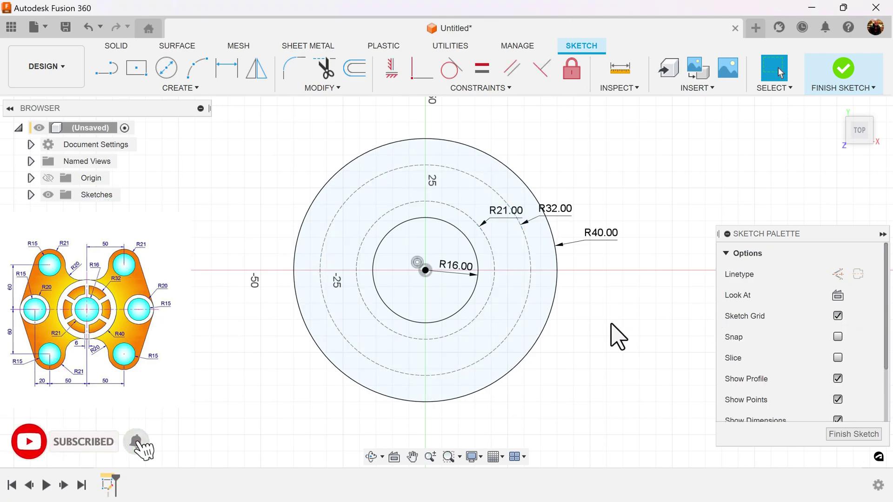
{"action": "middle_click_drag", "start_coordinate": [618, 339], "coordinate": [586, 319]}
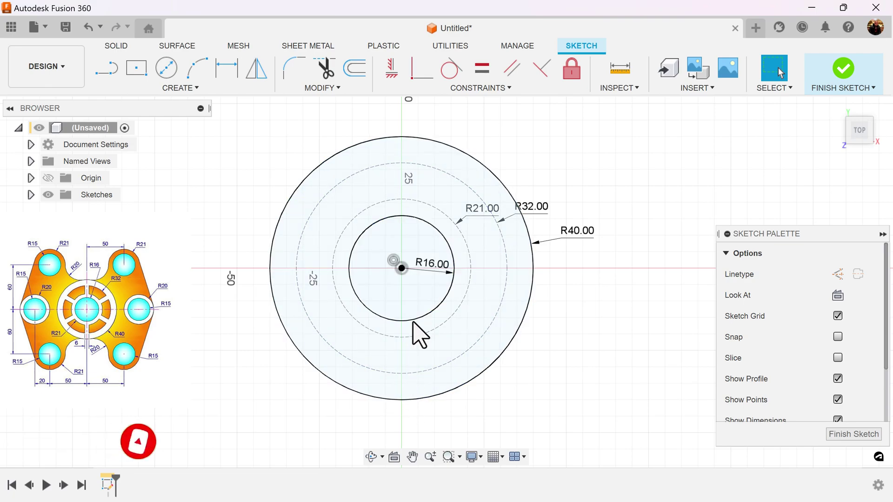
{"action": "left_click", "coordinate": [429, 313]}
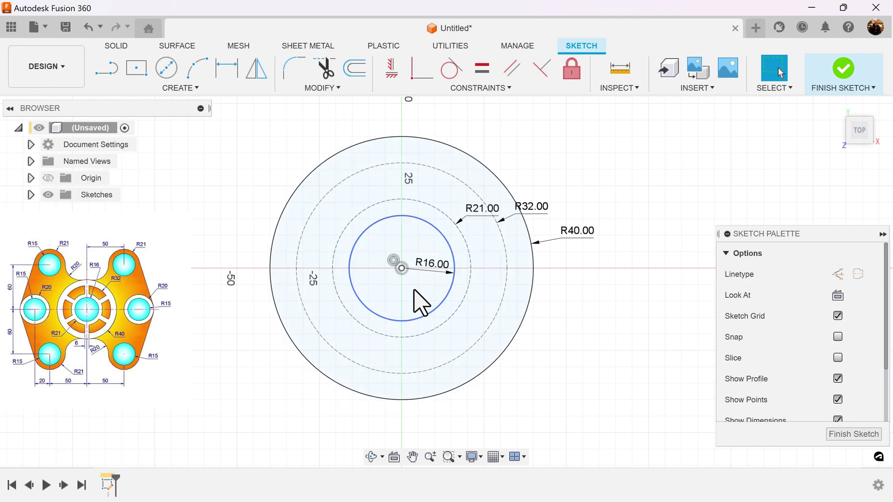
{"action": "key", "text": "Escape"}
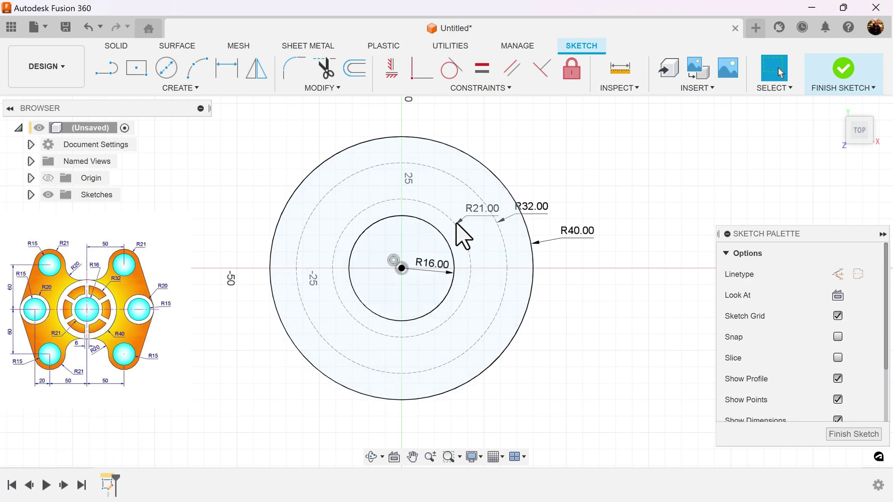
{"action": "left_click", "coordinate": [178, 89]}
Draw a 6 mm wide construction 2-point rectangle below the hub.
{"action": "mouse_move", "coordinate": [160, 120]}
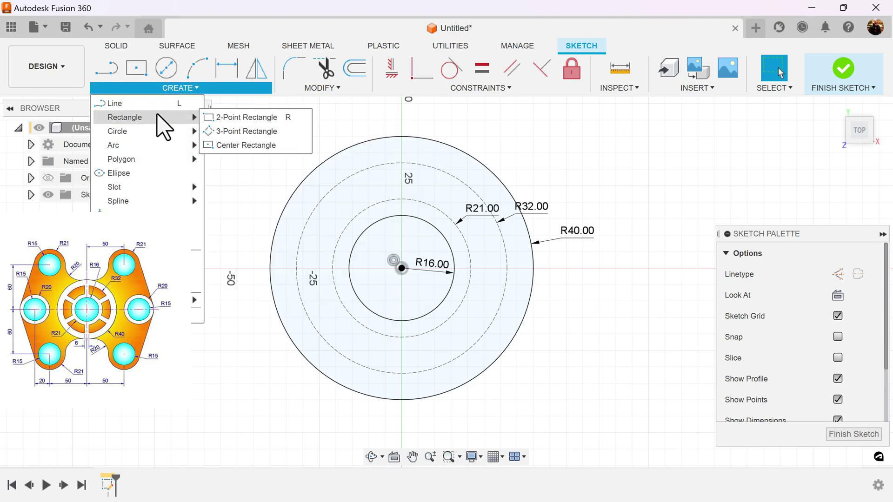
{"action": "left_click", "coordinate": [230, 118]}
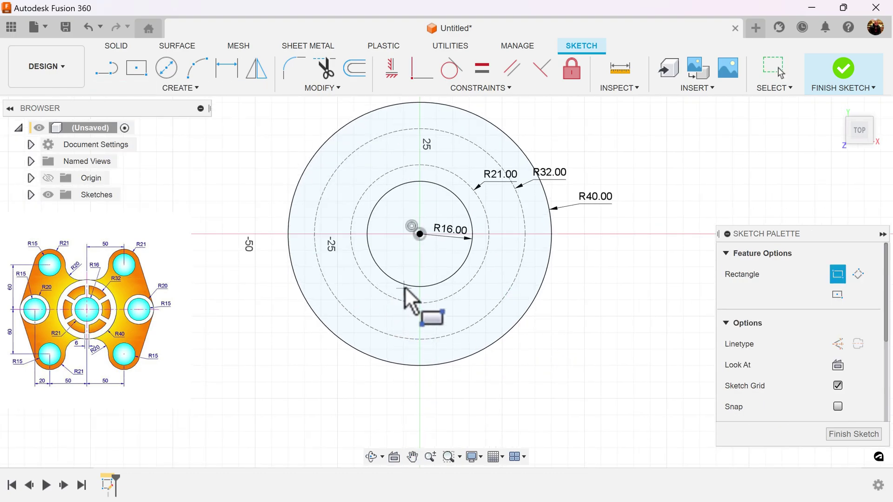
{"action": "left_click", "coordinate": [406, 273]}
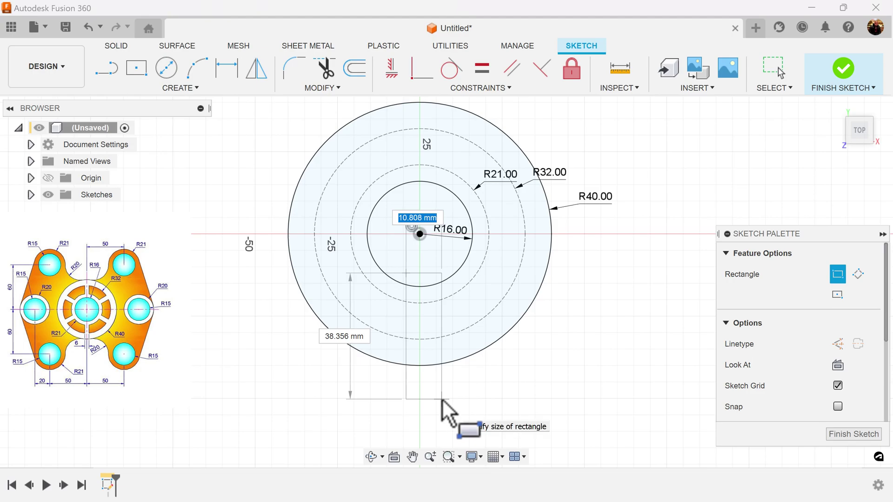
{"action": "left_click", "coordinate": [837, 343]}
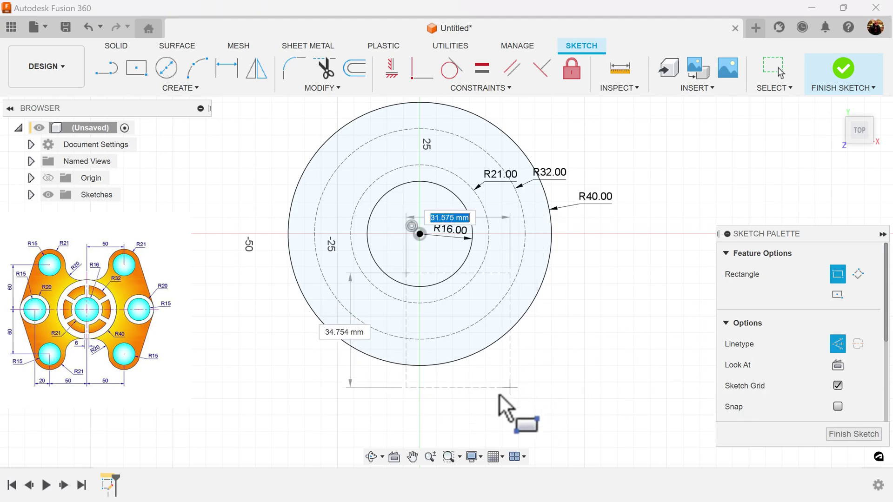
{"action": "left_click", "coordinate": [441, 395]}
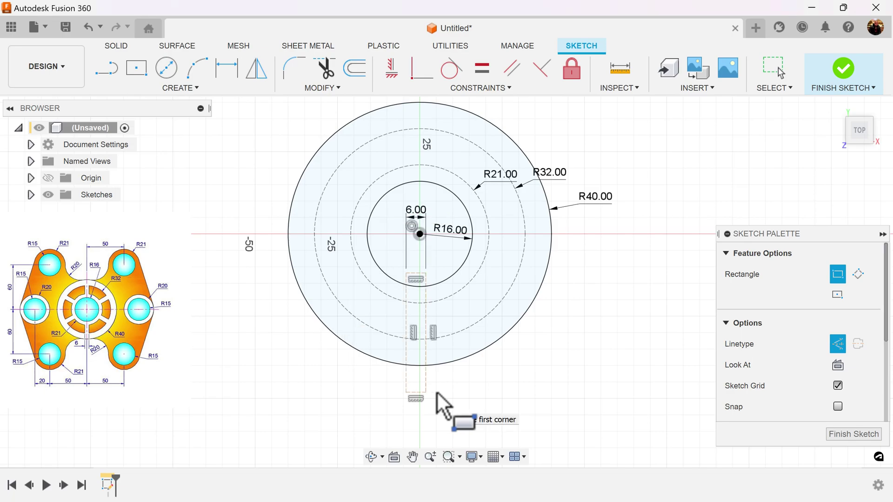
Make the rectangle's upper corner coincident with R16 and lower corner with R40.
{"action": "left_click", "coordinate": [423, 70]}
{"action": "scroll", "coordinate": [444, 302], "scroll_direction": "up", "scroll_amount": 2}
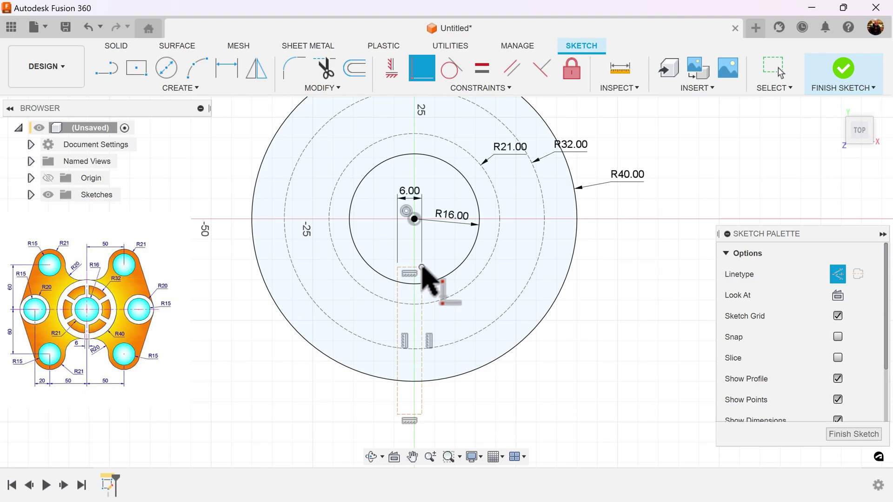
{"action": "left_click", "coordinate": [421, 268]}
{"action": "left_click", "coordinate": [427, 283]}
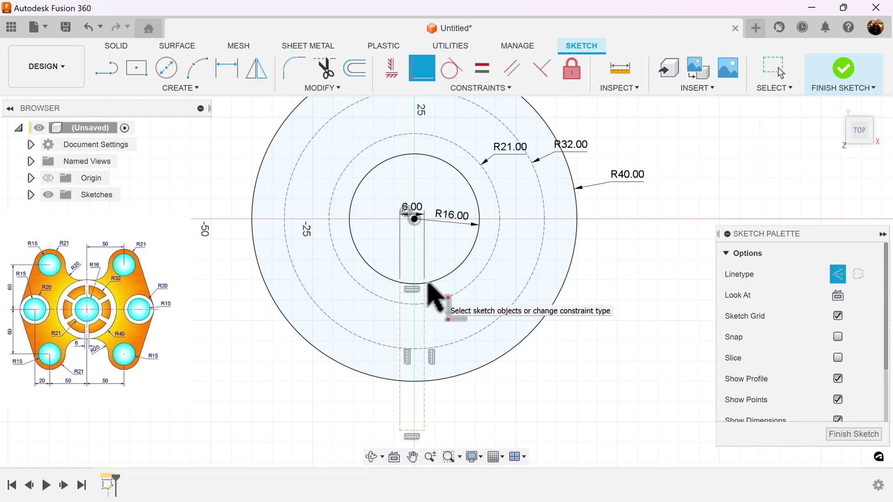
{"action": "left_click", "coordinate": [425, 429]}
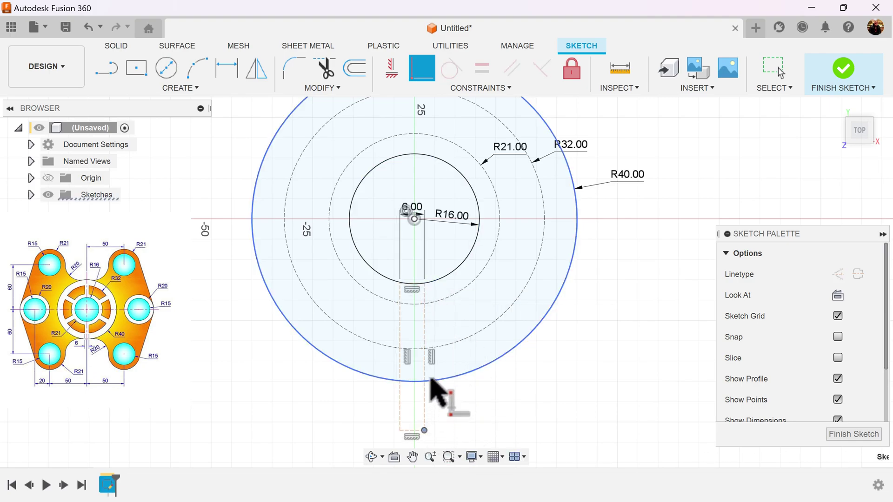
{"action": "left_click", "coordinate": [431, 380]}
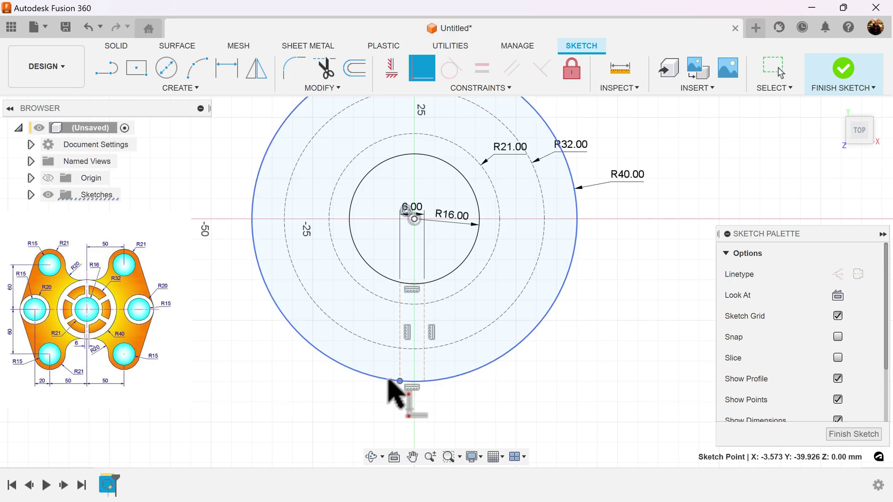
{"action": "scroll", "coordinate": [469, 386], "scroll_direction": "up", "scroll_amount": 3}
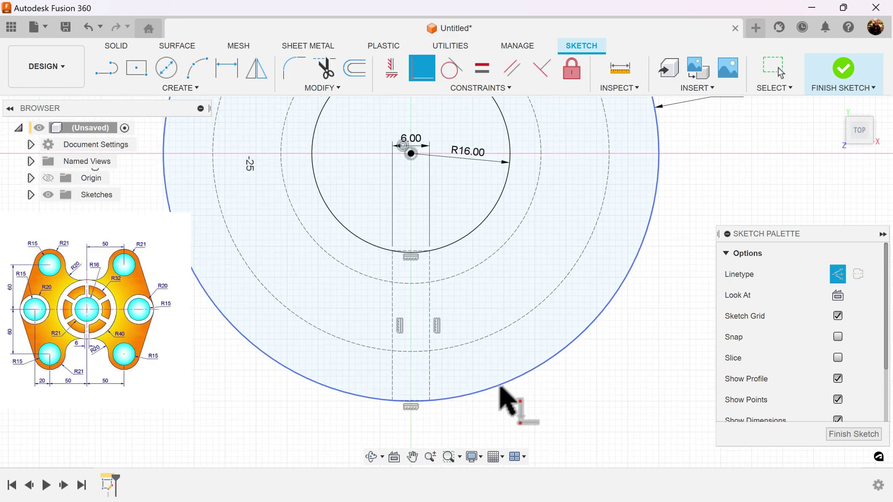
{"action": "scroll", "coordinate": [442, 316], "scroll_direction": "up", "scroll_amount": 2}
Draw two solid vertical spoke lines on either side of the rectangle.
{"action": "left_click", "coordinate": [111, 70]}
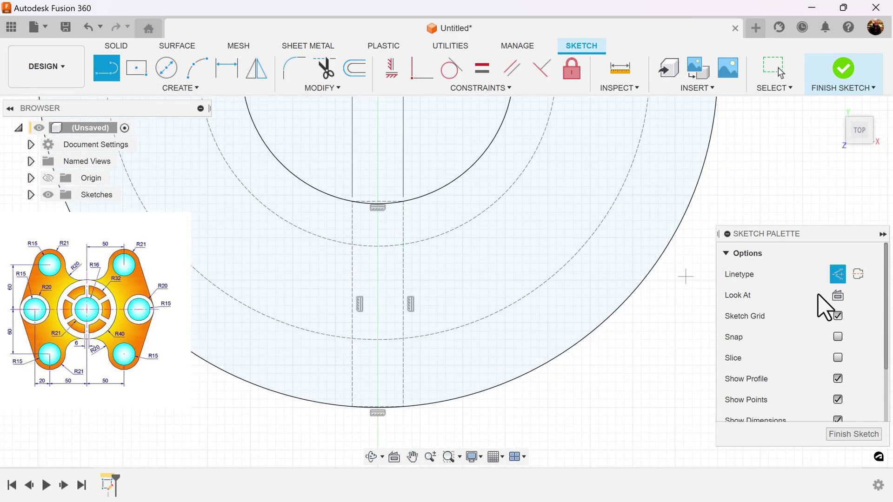
{"action": "left_click", "coordinate": [838, 274]}
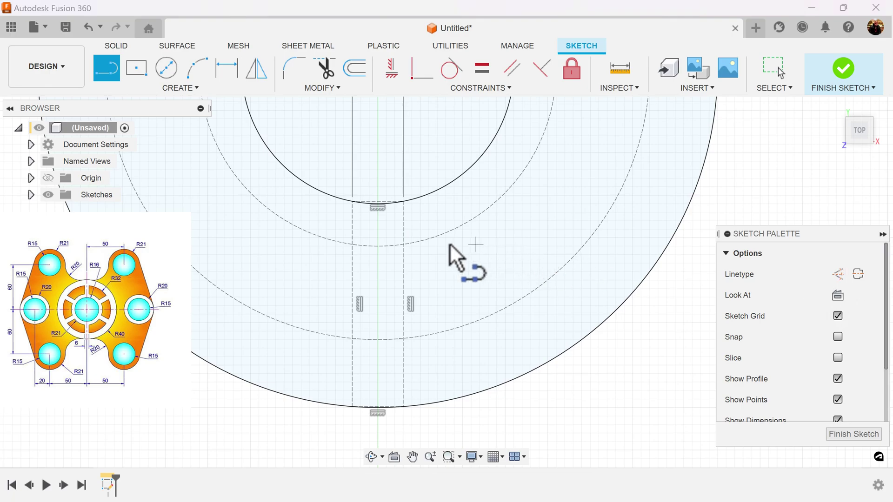
{"action": "left_click", "coordinate": [352, 243]}
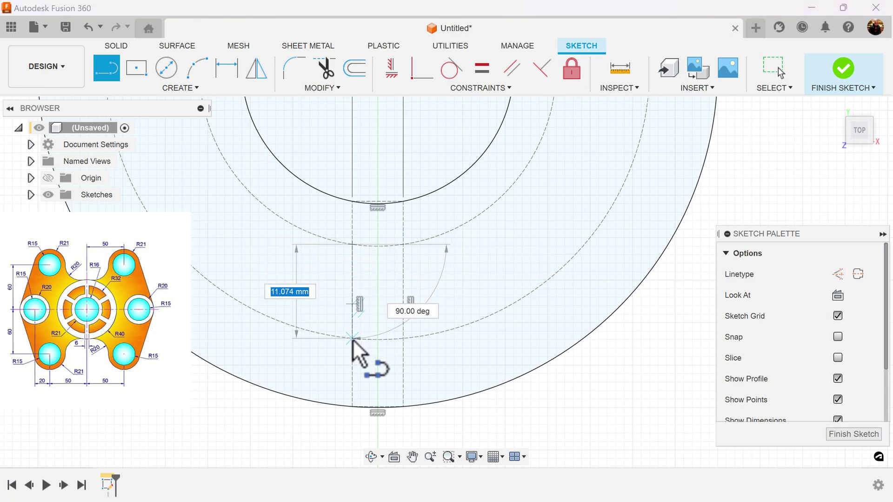
{"action": "double_click", "coordinate": [352, 339]}
{"action": "left_click", "coordinate": [403, 243]}
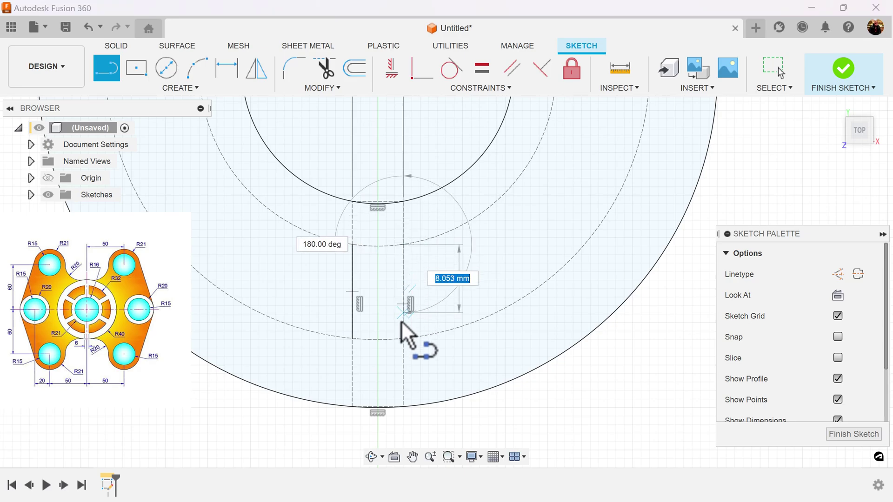
{"action": "double_click", "coordinate": [403, 339]}
{"action": "scroll", "coordinate": [514, 313], "scroll_direction": "down", "scroll_amount": 5}
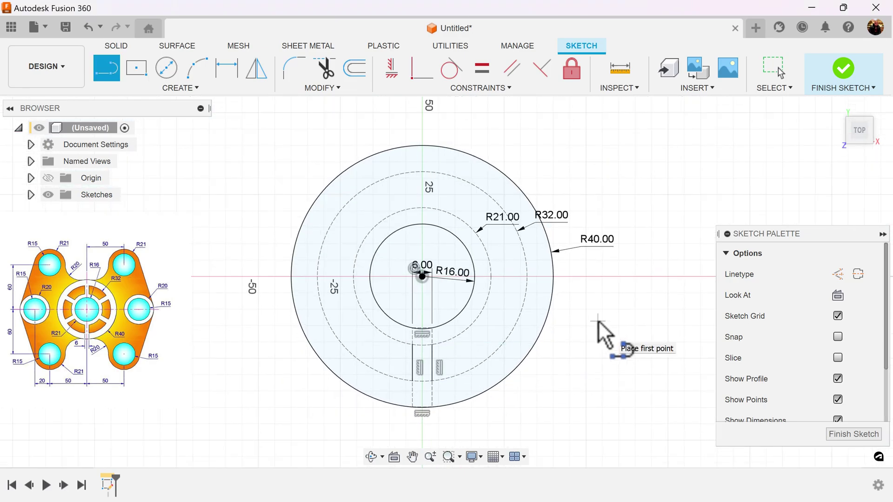
Start a Circular Pattern and select both spoke lines.
{"action": "left_click", "coordinate": [181, 88]}
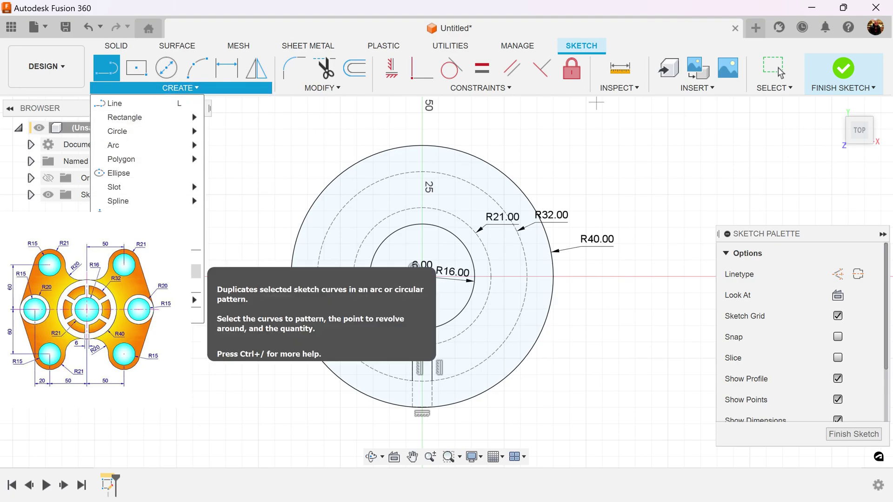
{"action": "left_click", "coordinate": [140, 271]}
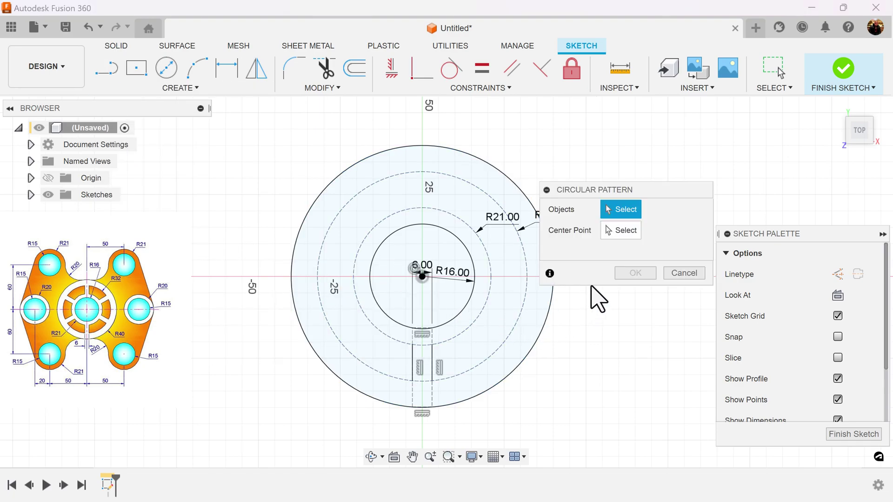
{"action": "left_click", "coordinate": [432, 357]}
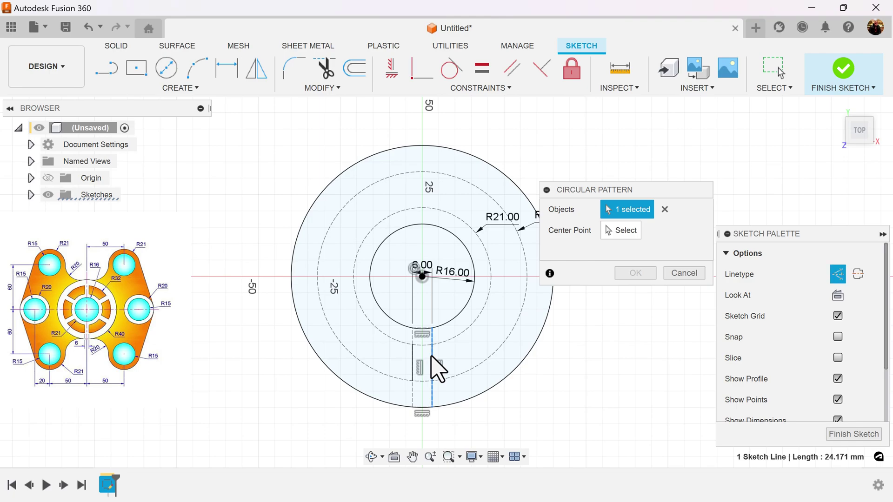
{"action": "left_click", "coordinate": [663, 208]}
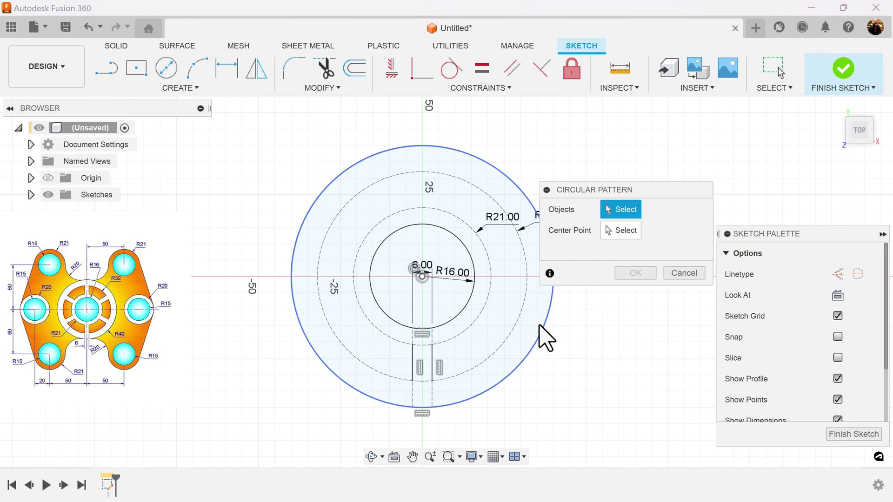
{"action": "left_click", "coordinate": [434, 357]}
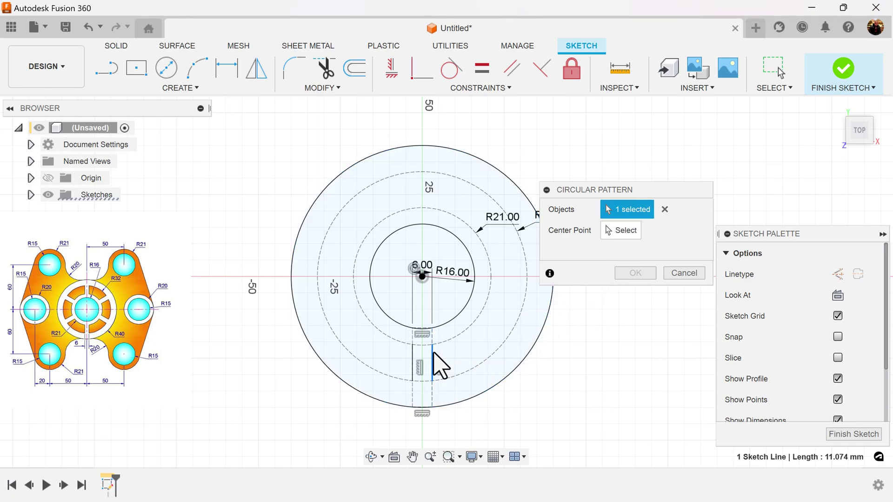
{"action": "left_click", "coordinate": [412, 369]}
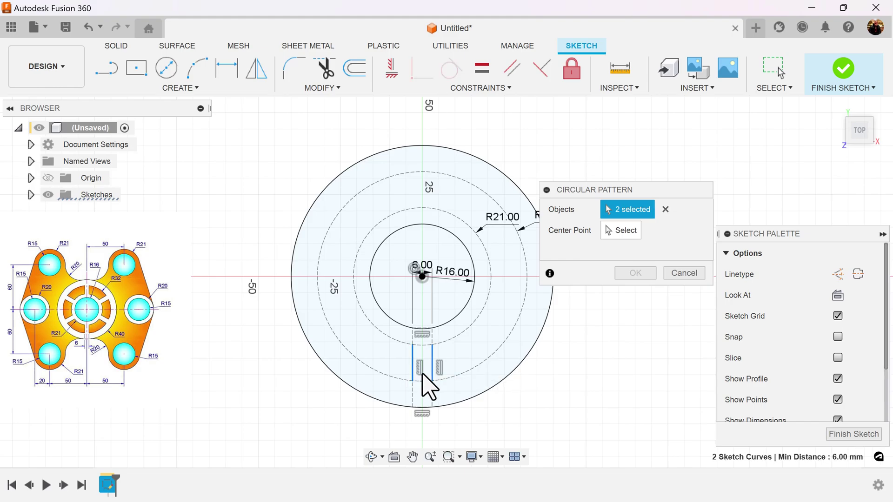
{"action": "scroll", "coordinate": [433, 379], "scroll_direction": "up", "scroll_amount": 5}
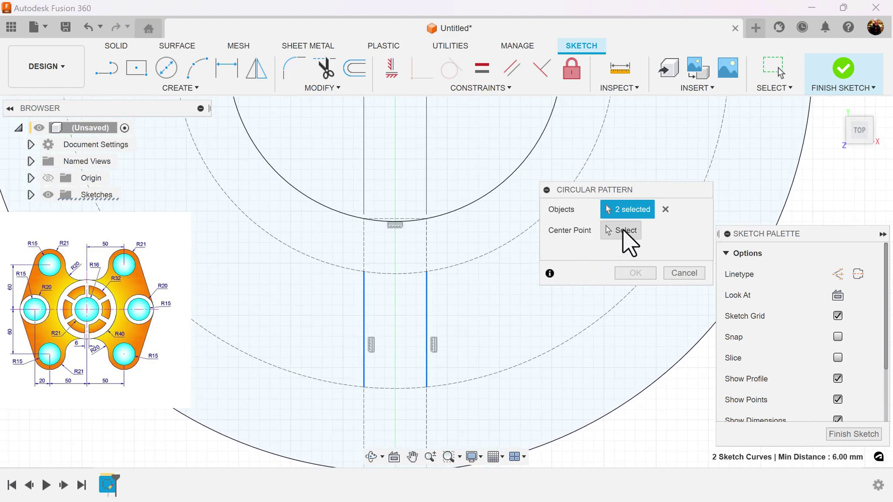
Pattern the spoke lines about the hub centre with quantity 6.
{"action": "left_click", "coordinate": [623, 231]}
{"action": "scroll", "coordinate": [535, 269], "scroll_direction": "down", "scroll_amount": 4}
{"action": "left_click", "coordinate": [448, 144]}
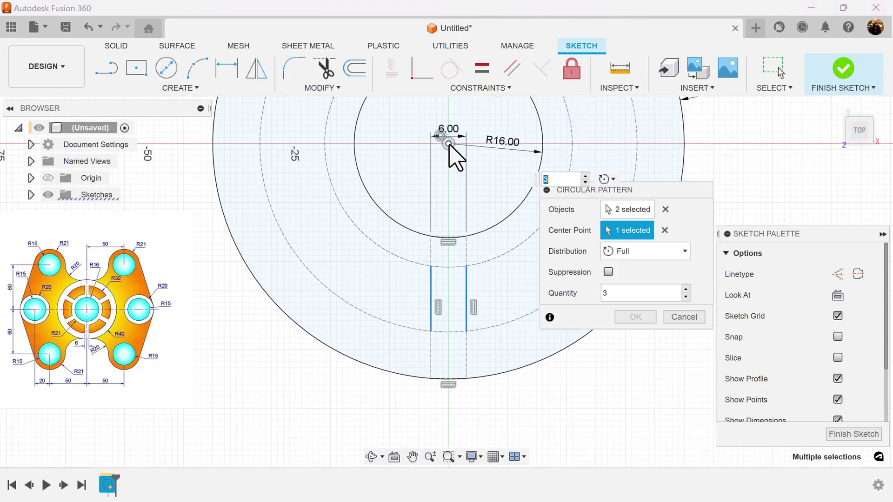
{"action": "double_click", "coordinate": [642, 291]}
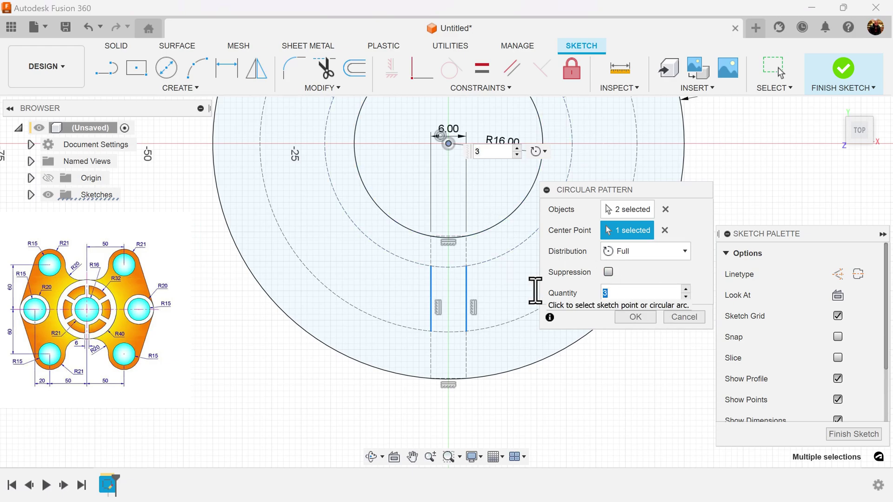
{"action": "type", "text": "6"}
{"action": "key", "text": "Return"}
{"action": "left_click", "coordinate": [633, 318]}
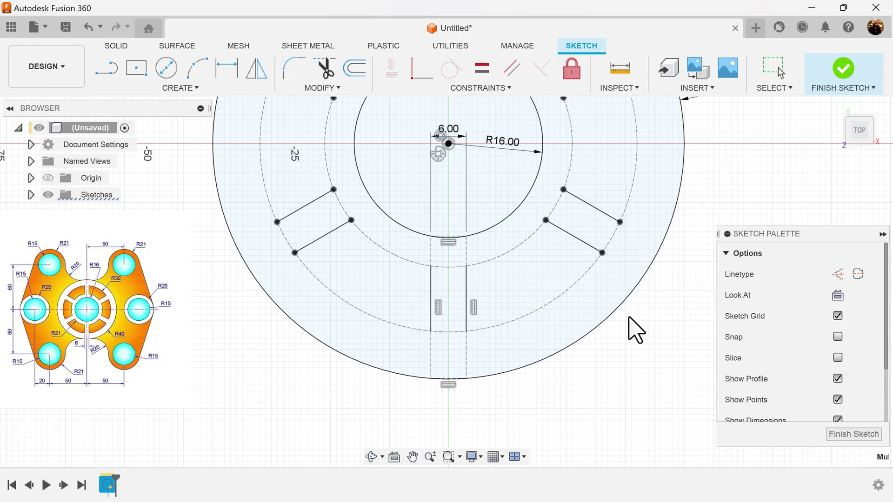
{"action": "scroll", "coordinate": [594, 379], "scroll_direction": "down", "scroll_amount": 5}
{"action": "scroll", "coordinate": [637, 414], "scroll_direction": "down", "scroll_amount": 1}
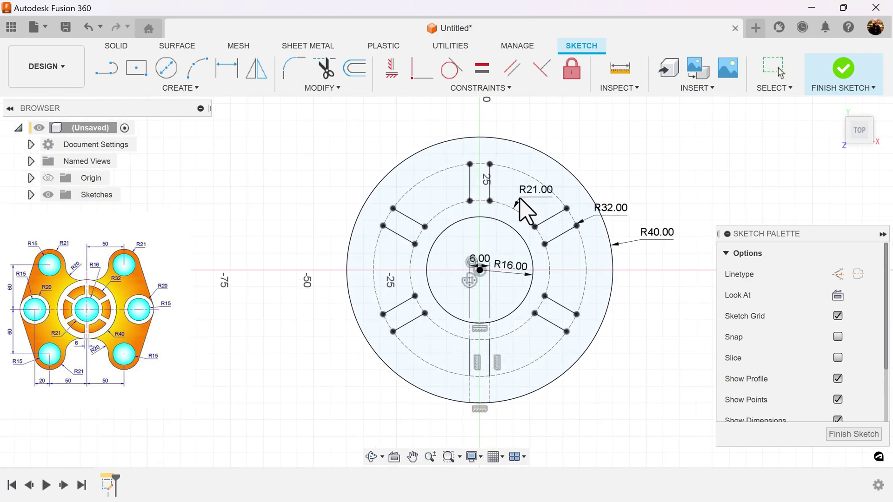
{"action": "mouse_move", "coordinate": [608, 434]}
{"action": "middle_mouse_down"}
{"action": "mouse_move", "coordinate": [598, 383]}
{"action": "mouse_move", "coordinate": [578, 374]}
{"action": "mouse_move", "coordinate": [580, 353]}
{"action": "middle_mouse_up"}
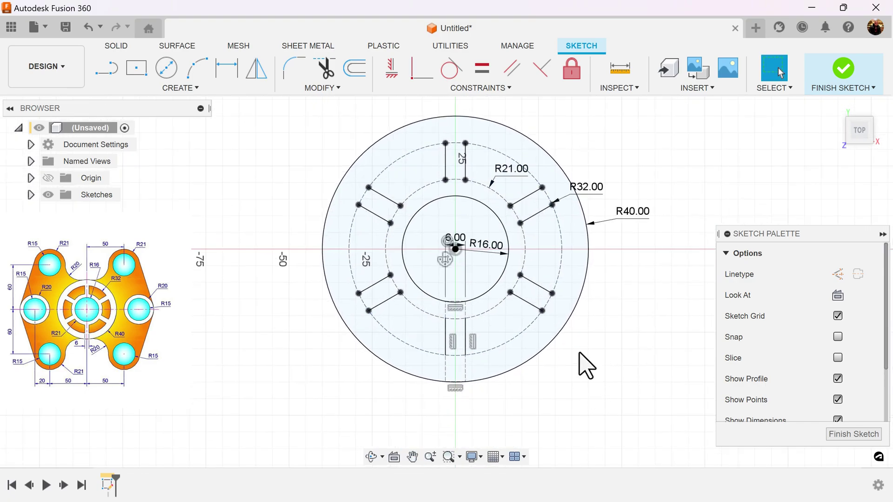
{"action": "scroll", "coordinate": [502, 377], "scroll_direction": "up", "scroll_amount": 3}
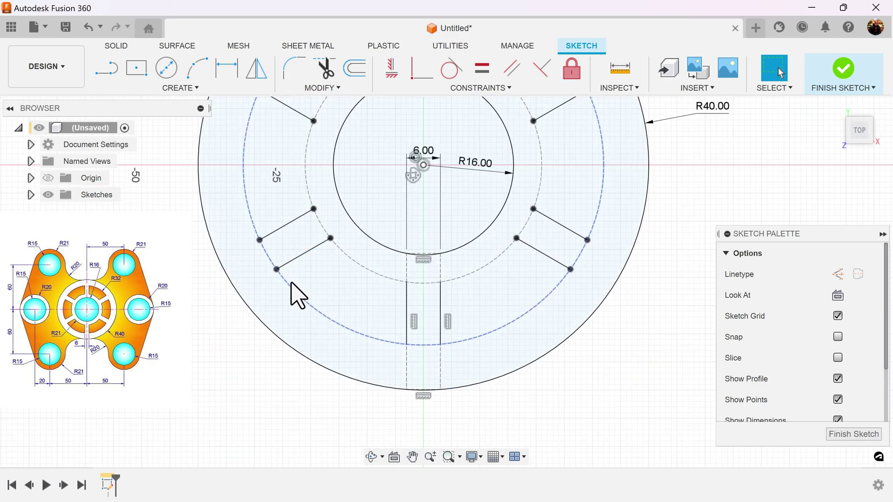
Draw inner and outer 3-point arcs joining the lower-left slot to the bottom slot.
{"action": "middle_click_drag", "start_coordinate": [269, 356], "coordinate": [283, 391]}
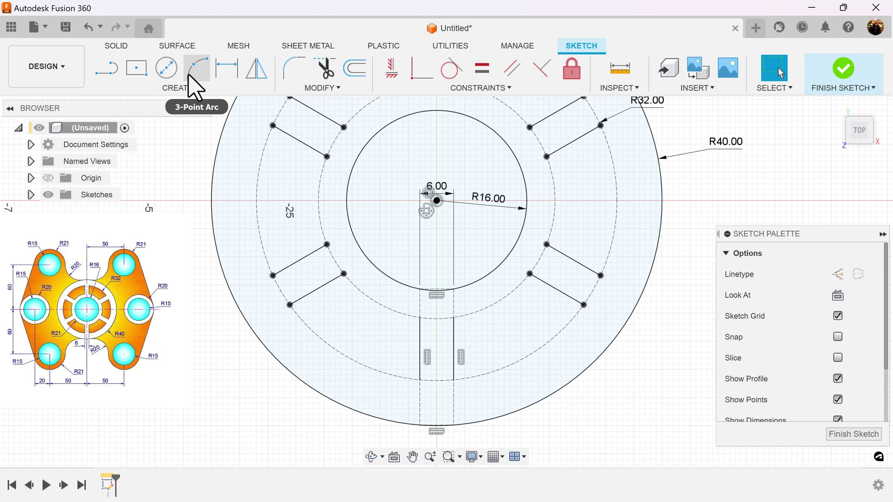
{"action": "left_click", "coordinate": [194, 87]}
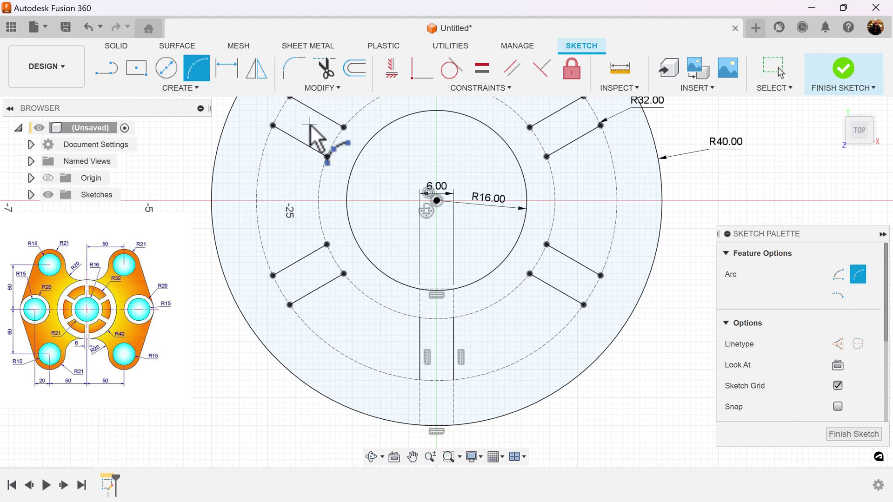
{"action": "left_click", "coordinate": [344, 275]}
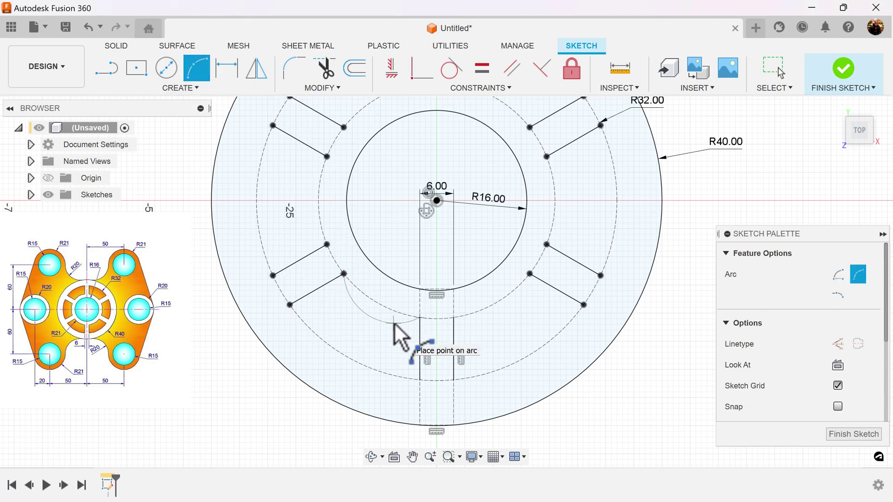
{"action": "left_click", "coordinate": [290, 305]}
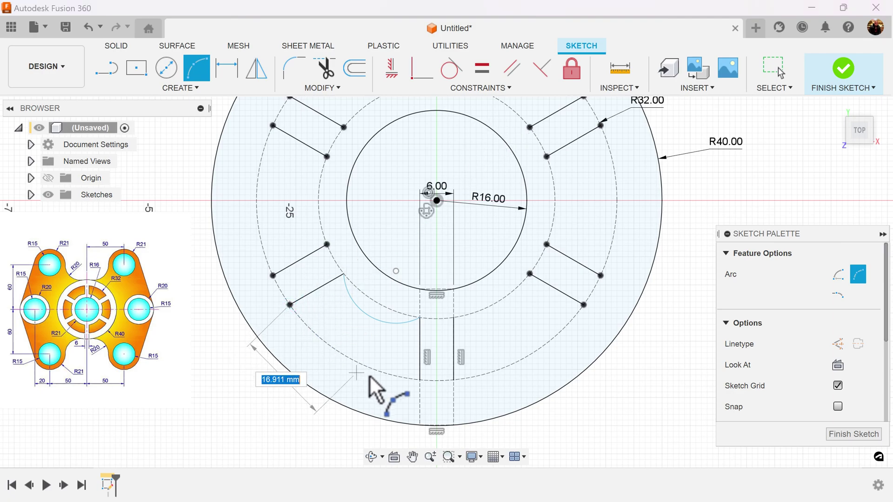
{"action": "left_click", "coordinate": [417, 379]}
{"action": "left_click", "coordinate": [398, 386]}
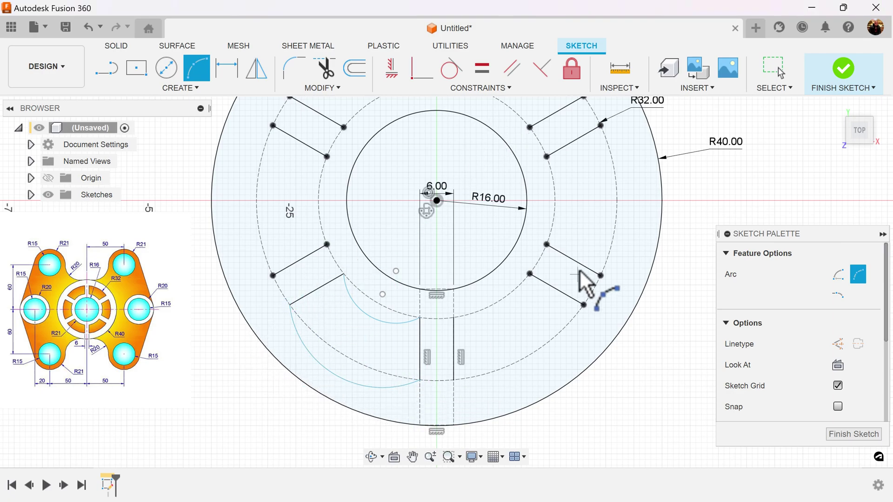
Make the inner arc concentric with R21 and the outer arc with R32.
{"action": "left_click", "coordinate": [499, 90]}
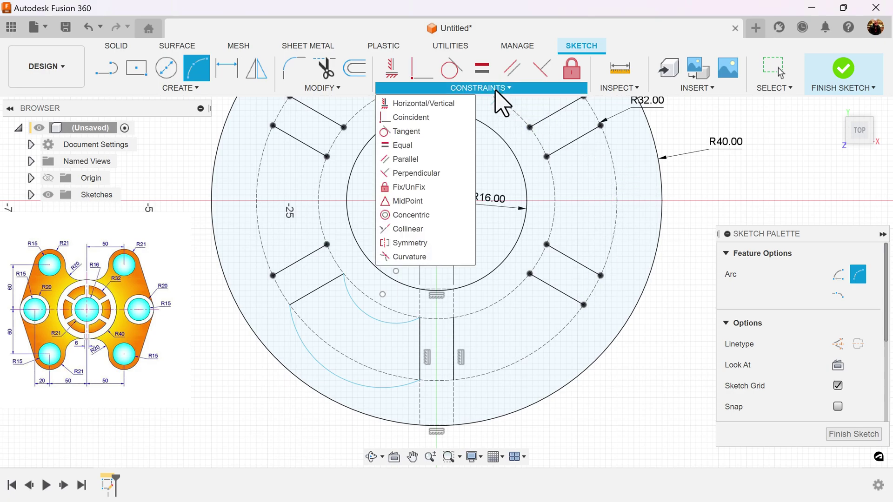
{"action": "left_click", "coordinate": [433, 216]}
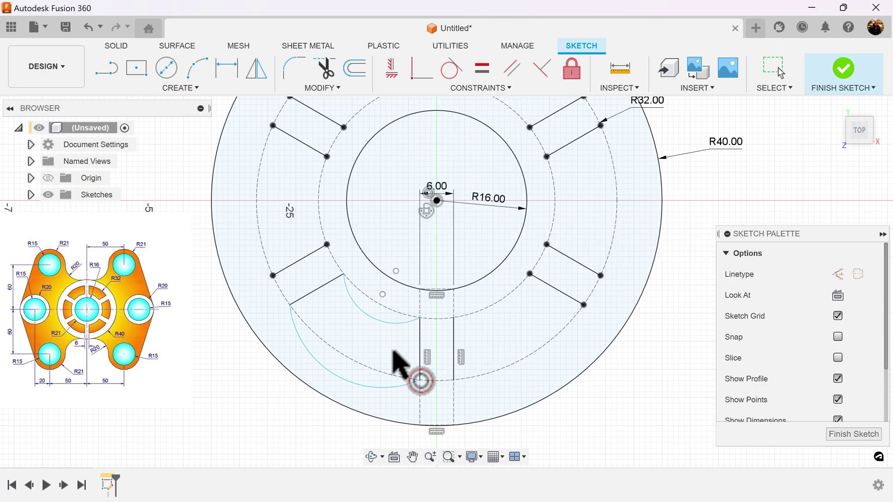
{"action": "left_click", "coordinate": [379, 319]}
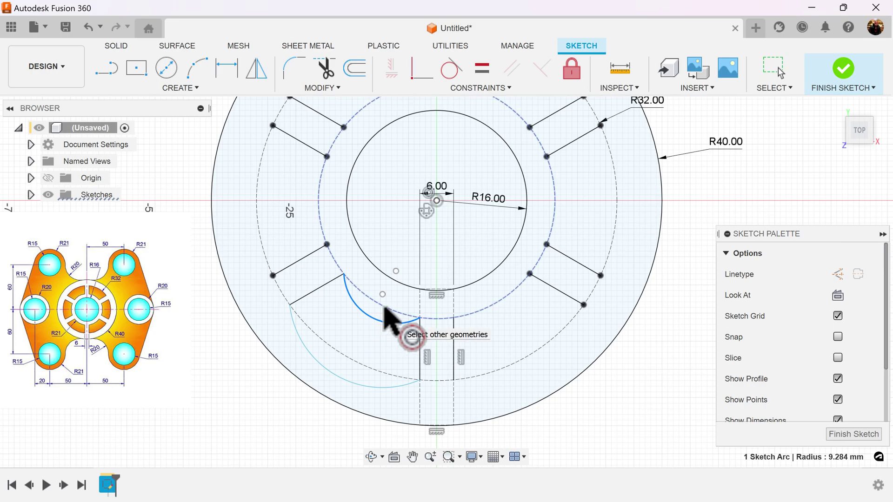
{"action": "left_click", "coordinate": [385, 308]}
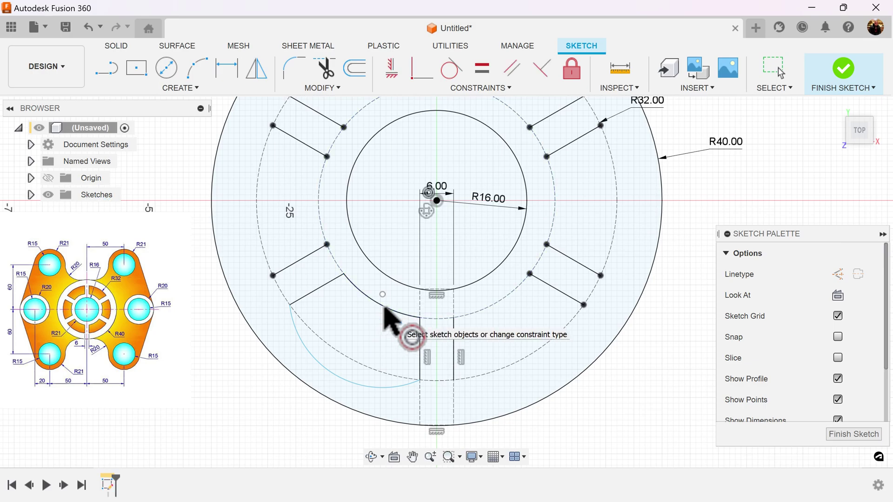
{"action": "left_click", "coordinate": [362, 386]}
{"action": "left_click", "coordinate": [371, 369]}
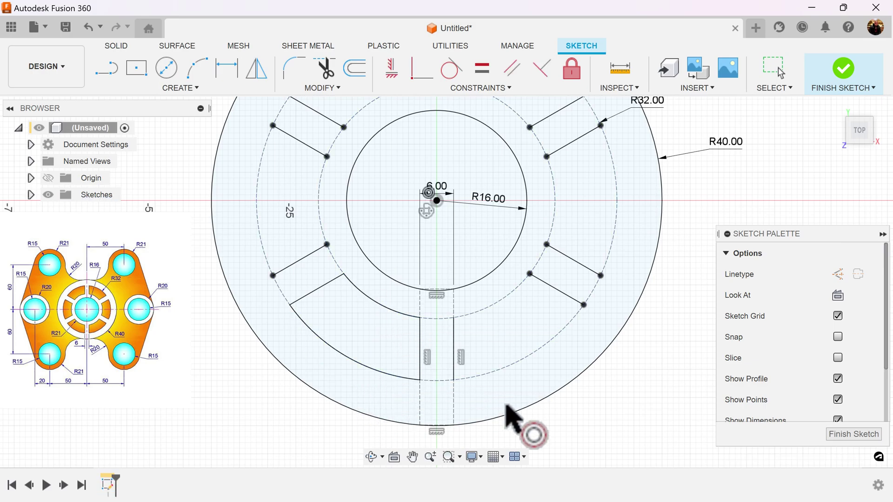
{"action": "scroll", "coordinate": [521, 412], "scroll_direction": "down", "scroll_amount": 4}
{"action": "middle_click_drag", "start_coordinate": [570, 383], "coordinate": [557, 336]}
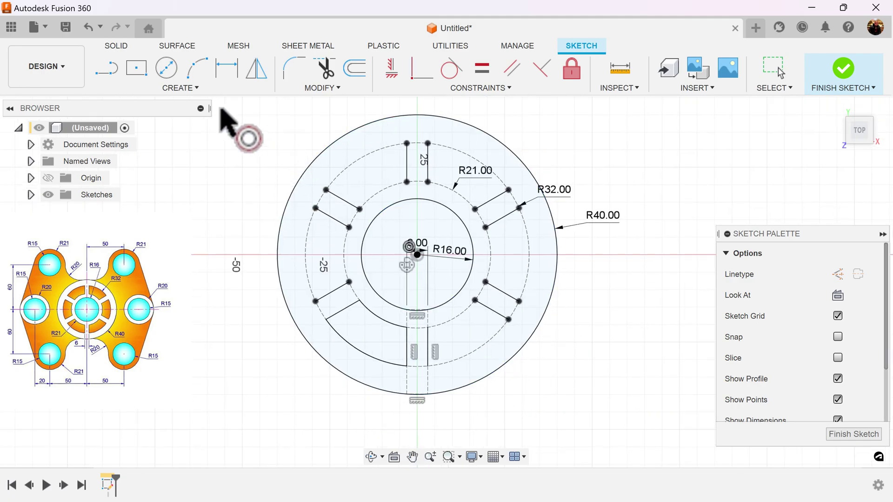
Circular-pattern the inner and outer arcs six times about the hub centre.
{"action": "left_click", "coordinate": [192, 91]}
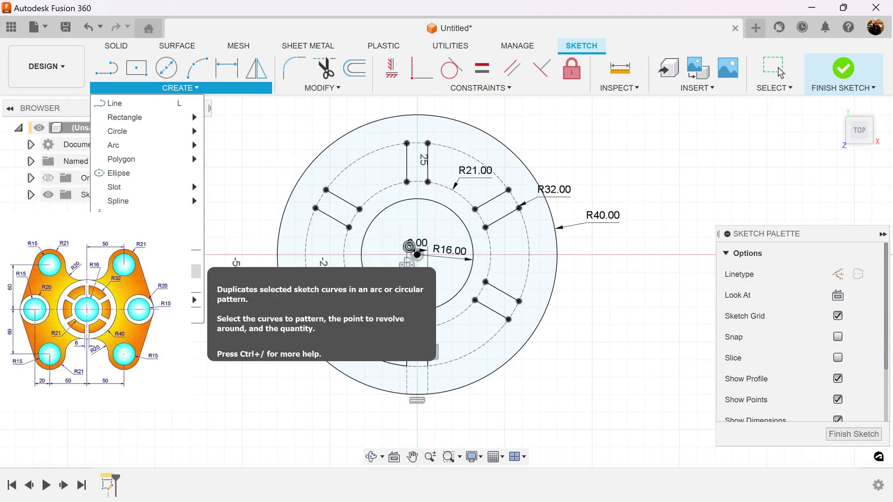
{"action": "left_click", "coordinate": [135, 271]}
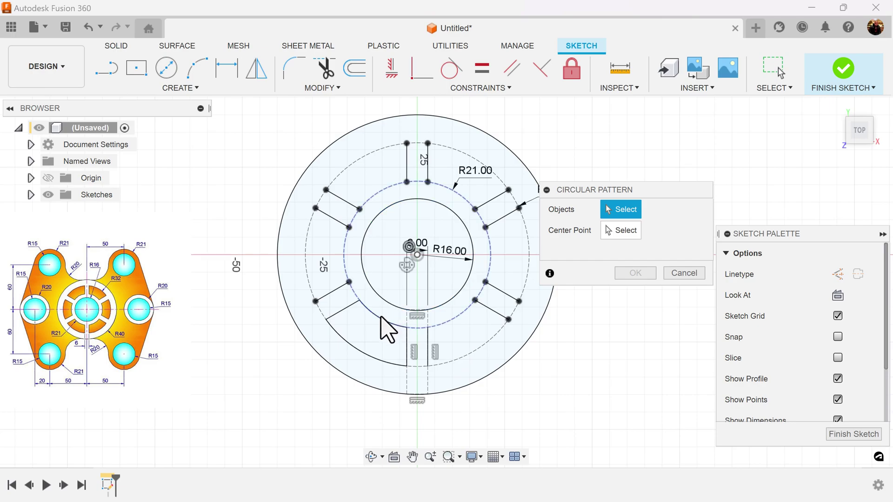
{"action": "left_click", "coordinate": [375, 358]}
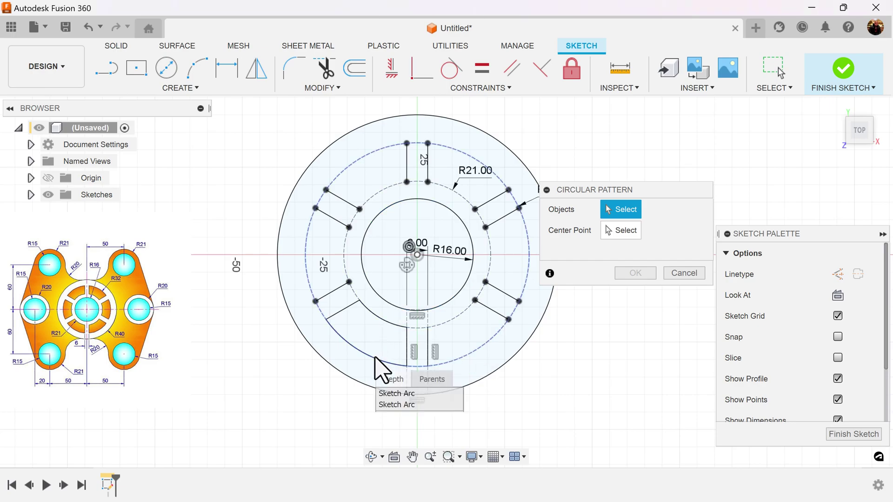
{"action": "left_click", "coordinate": [398, 406]}
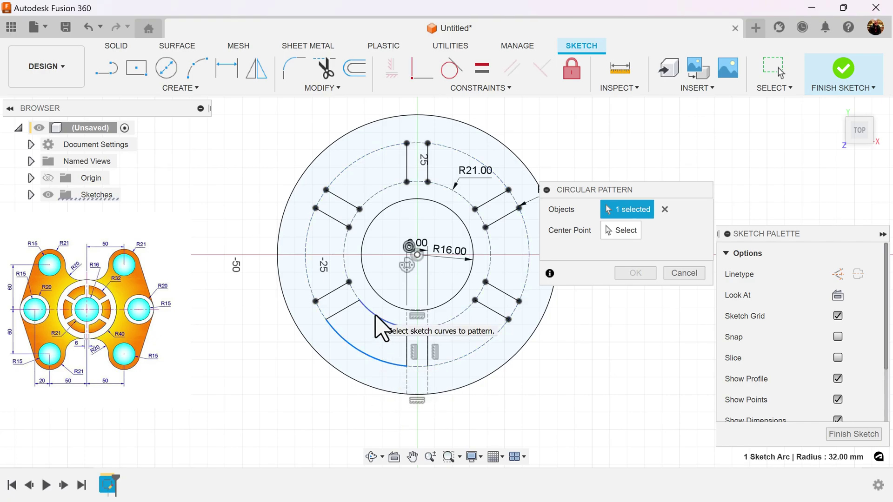
{"action": "left_click", "coordinate": [380, 326]}
{"action": "left_click", "coordinate": [633, 233]}
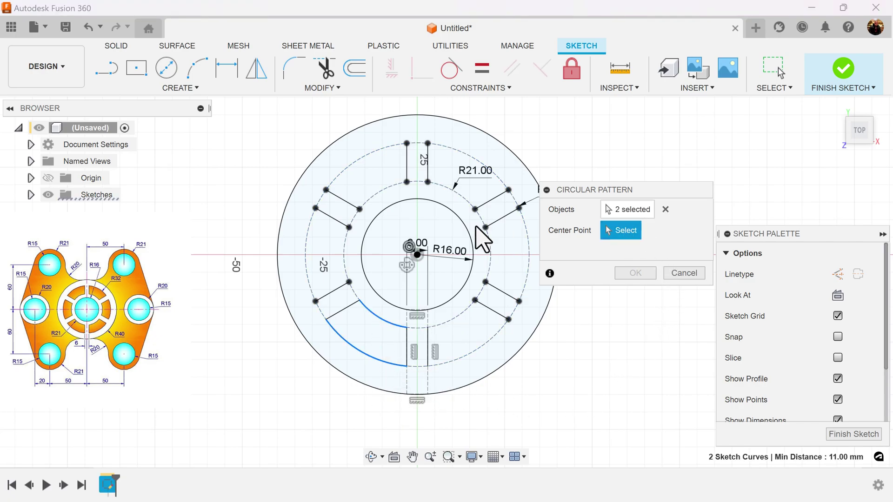
{"action": "left_click", "coordinate": [418, 256]}
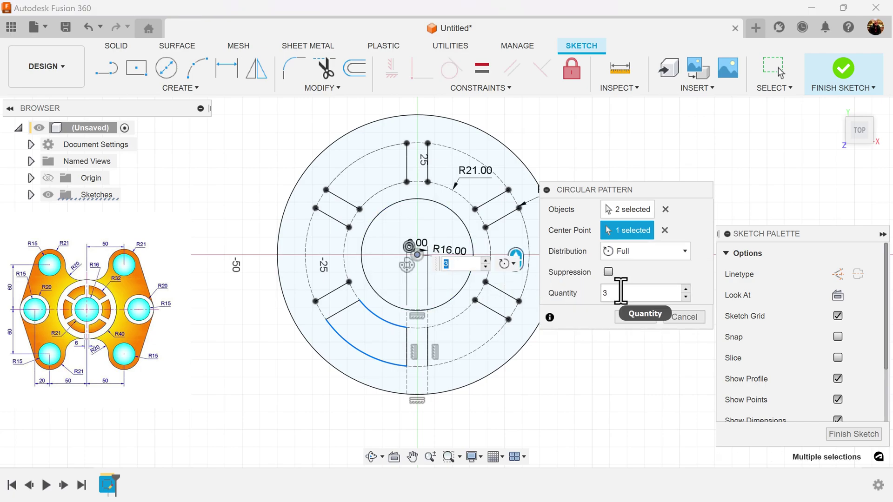
{"action": "type", "text": "6"}
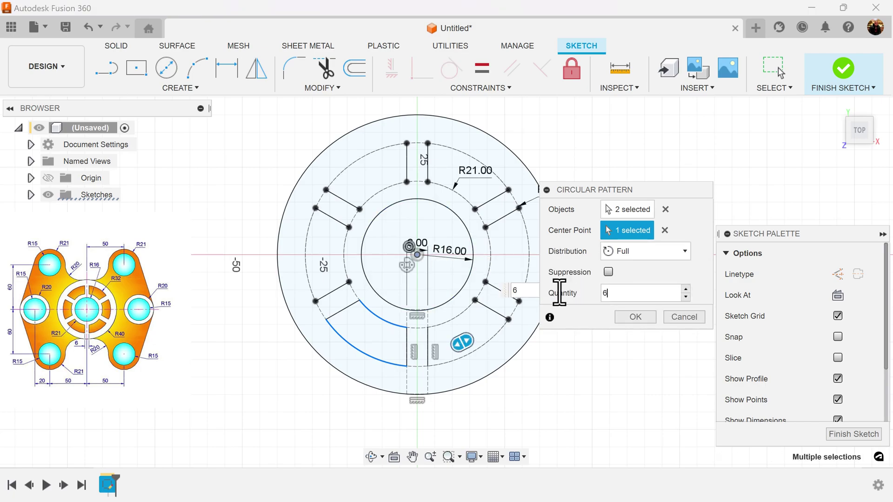
{"action": "left_click", "coordinate": [635, 318]}
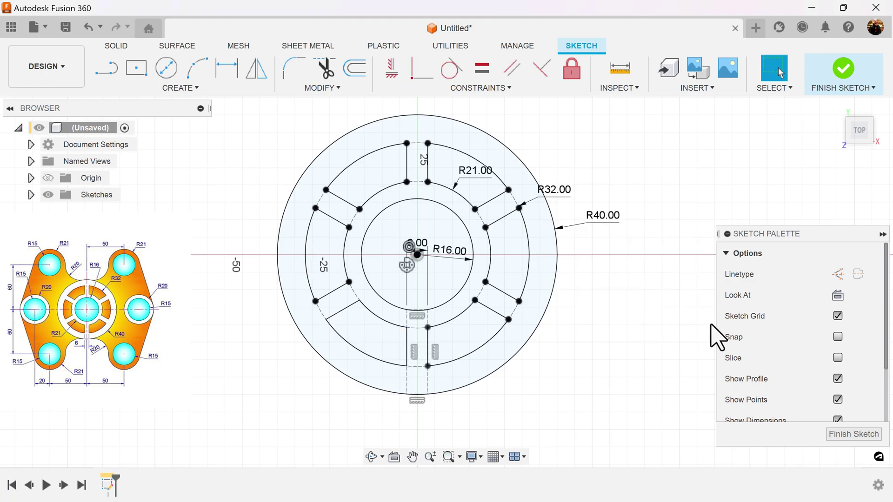
{"action": "scroll", "coordinate": [642, 309], "scroll_direction": "down", "scroll_amount": 5}
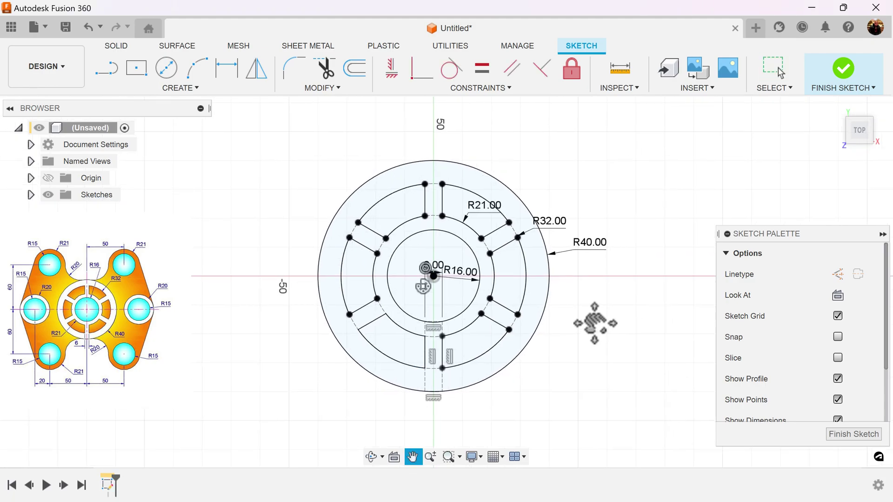
{"action": "middle_click_drag", "start_coordinate": [603, 333], "coordinate": [577, 289]}
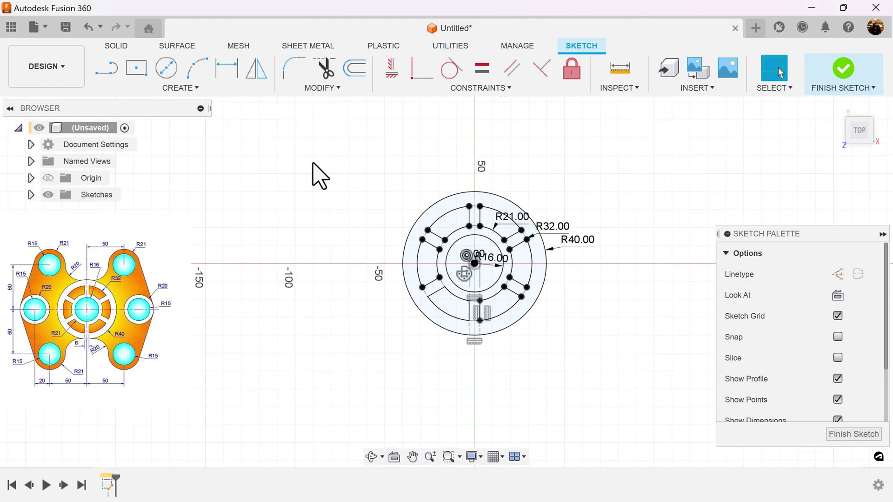
Draw top, middle and bottom pairs of concentric circles in a column left of the hub.
{"action": "left_click", "coordinate": [166, 69]}
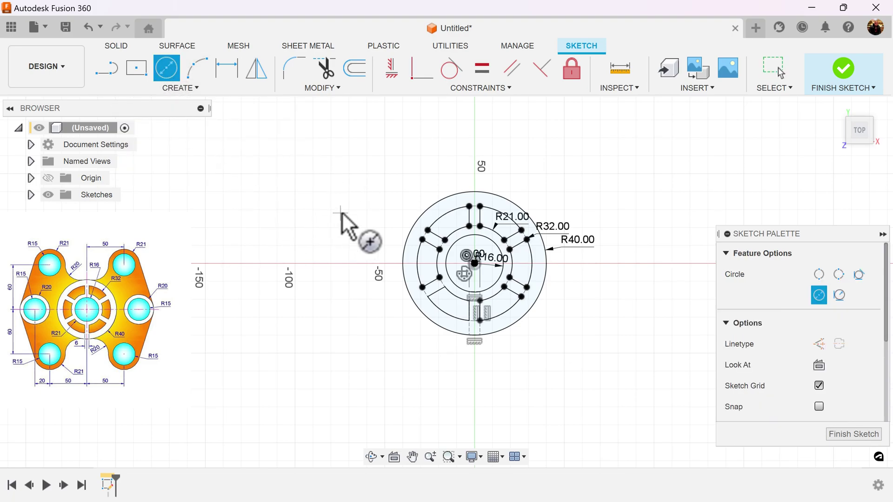
{"action": "left_click", "coordinate": [323, 162]}
{"action": "left_click", "coordinate": [343, 179]}
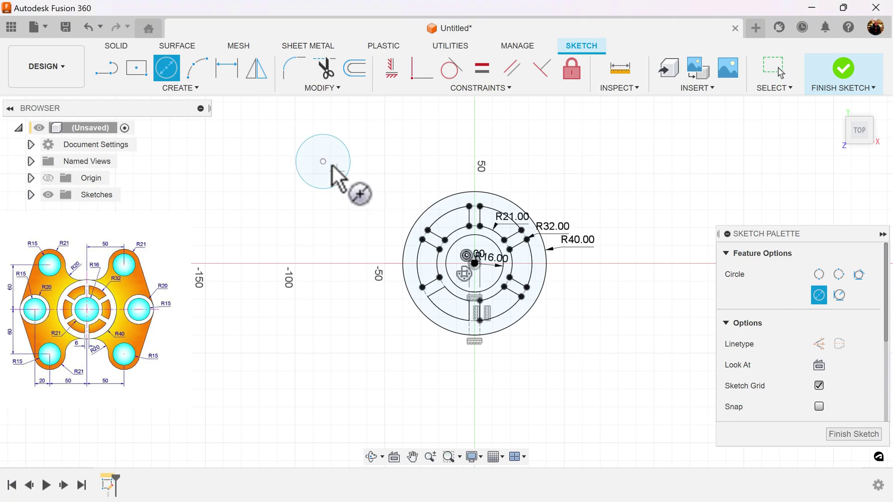
{"action": "left_click", "coordinate": [323, 162]}
{"action": "left_click", "coordinate": [333, 177]}
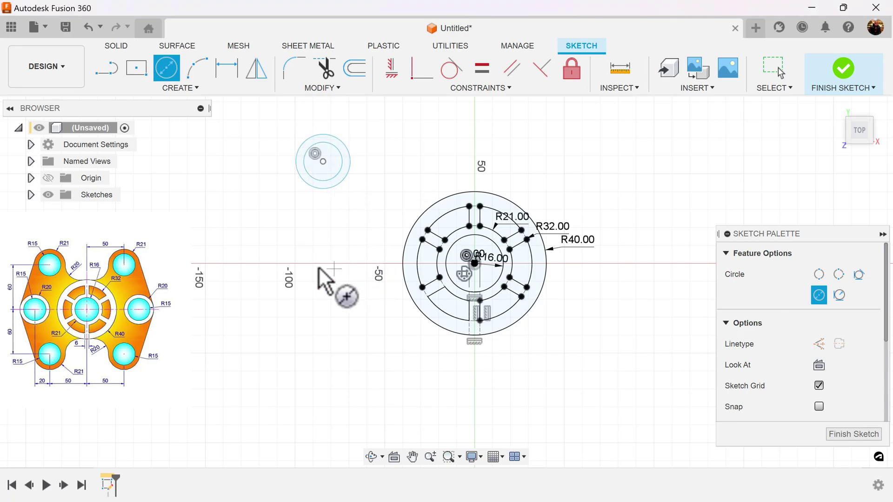
{"action": "left_click", "coordinate": [323, 254]}
{"action": "left_click", "coordinate": [341, 281]}
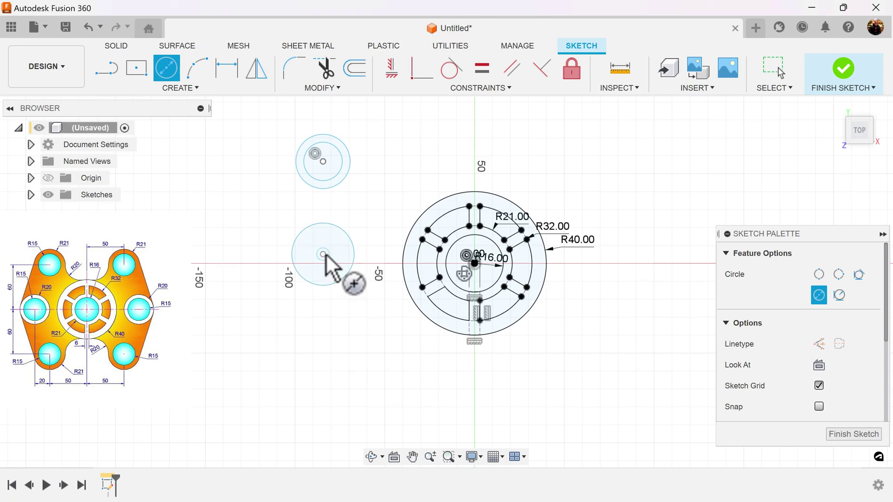
{"action": "left_click", "coordinate": [323, 255]}
{"action": "left_click", "coordinate": [336, 273]}
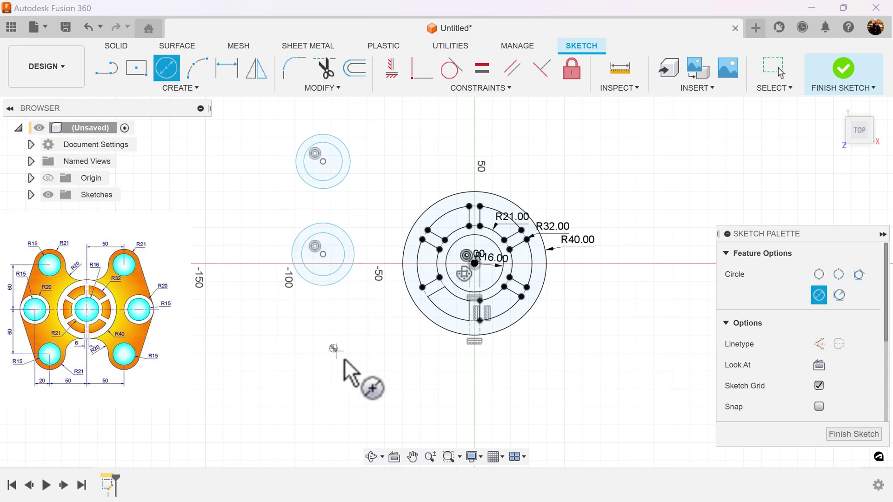
{"action": "left_click", "coordinate": [334, 349]}
{"action": "left_click", "coordinate": [361, 372]}
{"action": "left_click", "coordinate": [333, 348]}
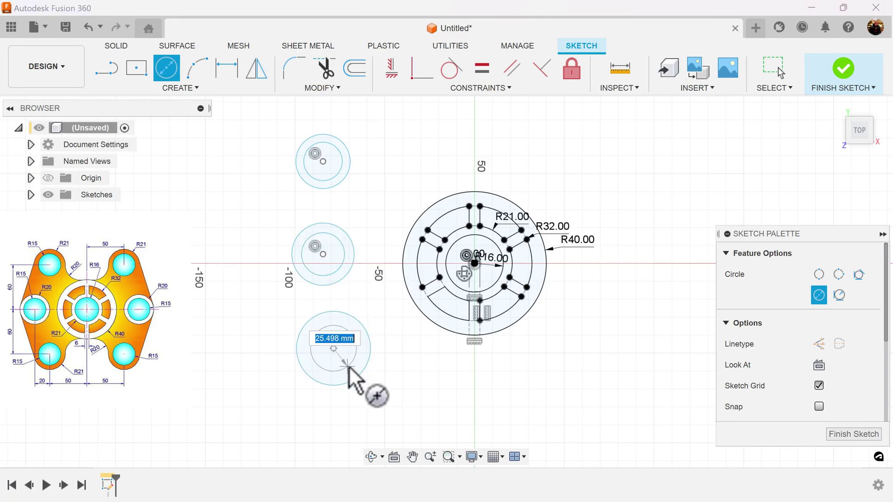
{"action": "left_click", "coordinate": [353, 370]}
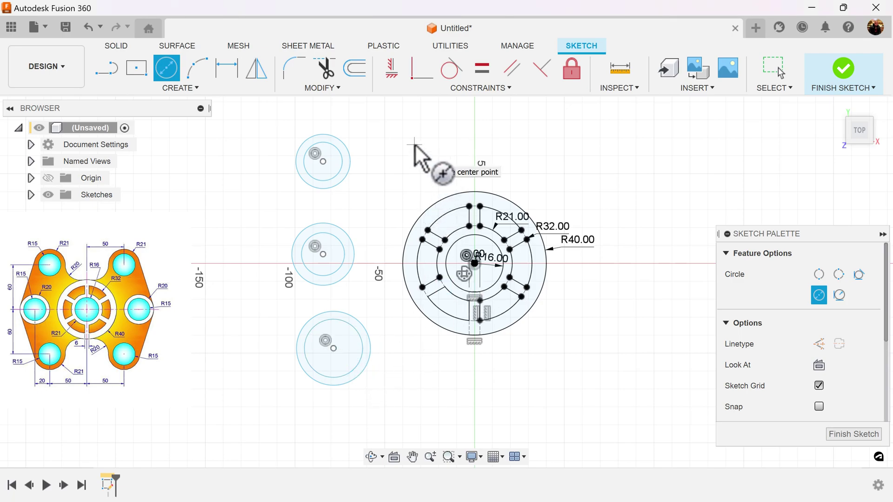
{"action": "key", "text": "Escape"}
Turn the top and bottom outer circles into construction geometry.
{"action": "left_click", "coordinate": [351, 164]}
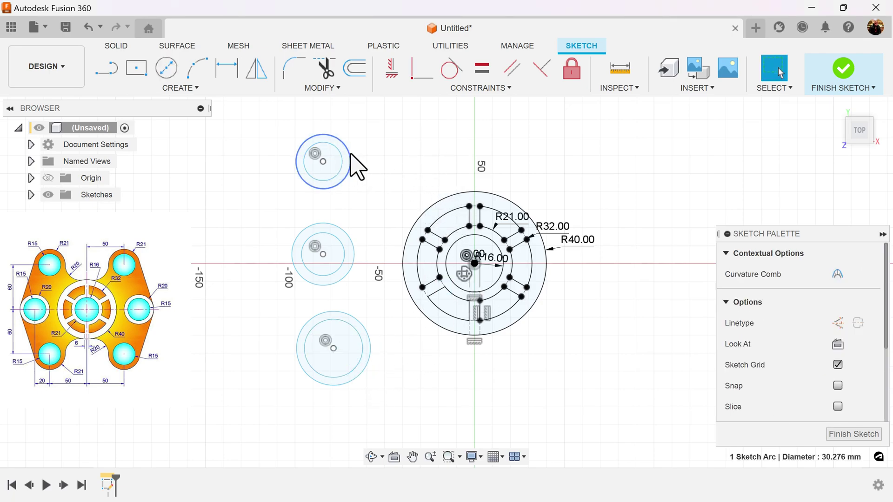
{"action": "left_click", "coordinate": [838, 321]}
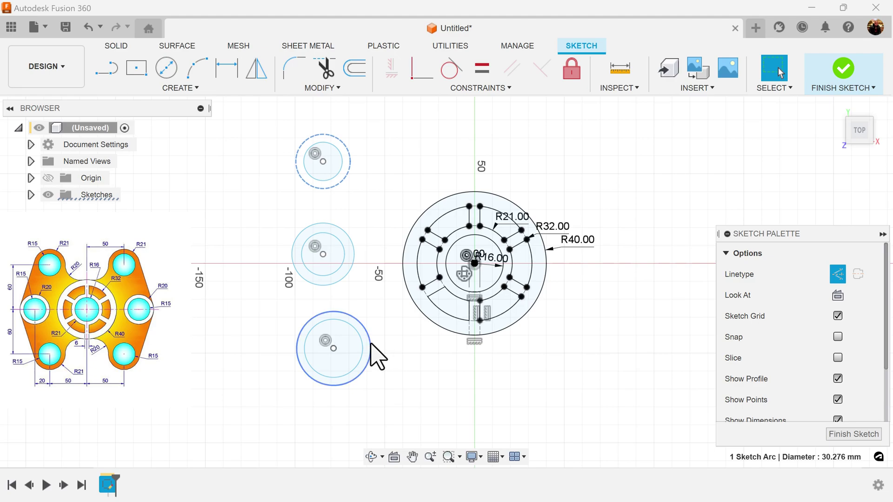
{"action": "left_click", "coordinate": [371, 345]}
{"action": "left_click", "coordinate": [838, 322]}
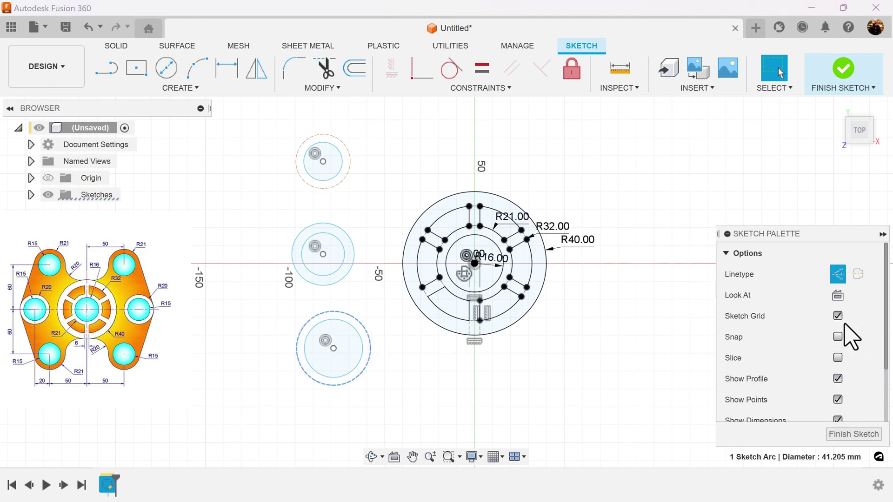
{"action": "left_click", "coordinate": [489, 393]}
{"action": "middle_click_drag", "start_coordinate": [425, 355], "coordinate": [455, 358]}
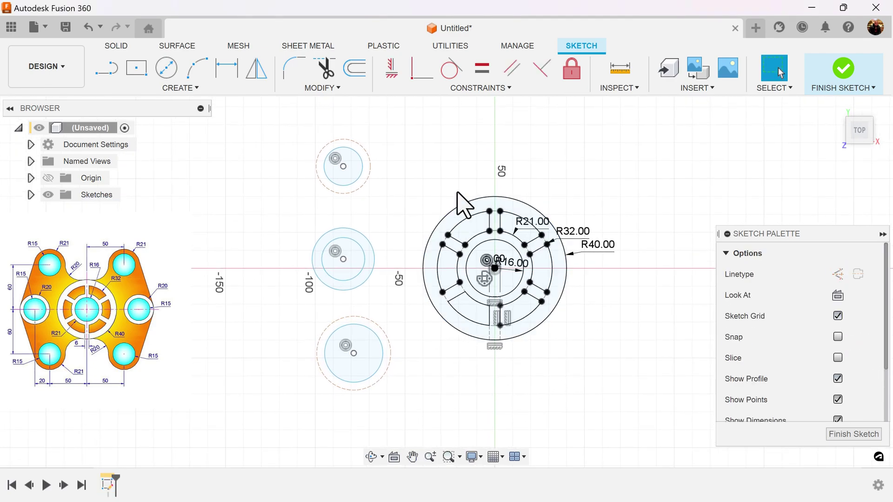
Constrain the bottom hole circle equal to the top hole circle.
{"action": "left_click", "coordinate": [483, 71]}
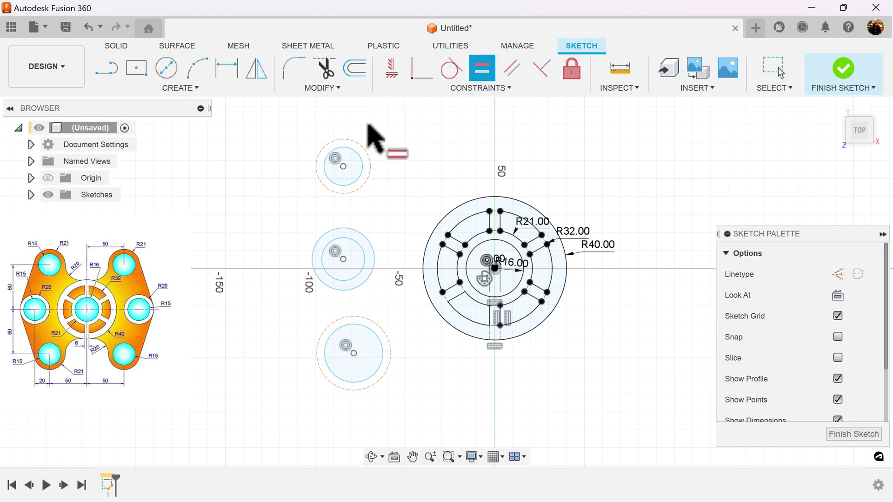
{"action": "left_click", "coordinate": [365, 151]}
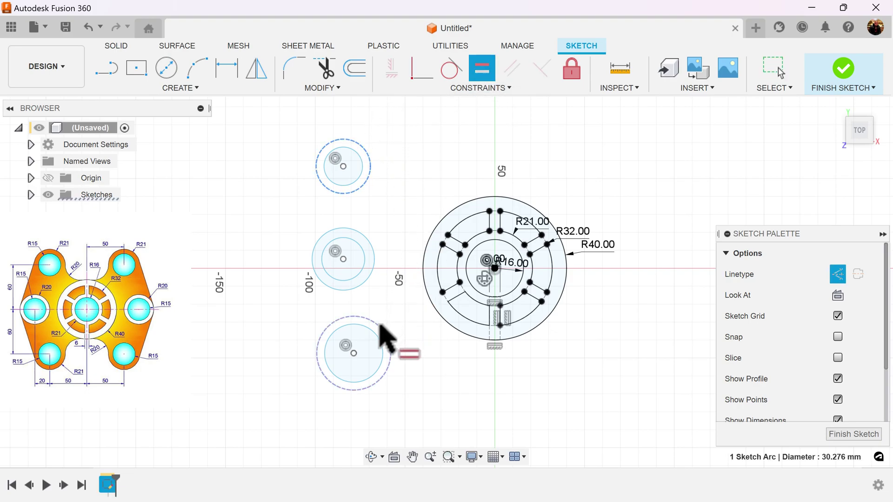
{"action": "left_click", "coordinate": [379, 326]}
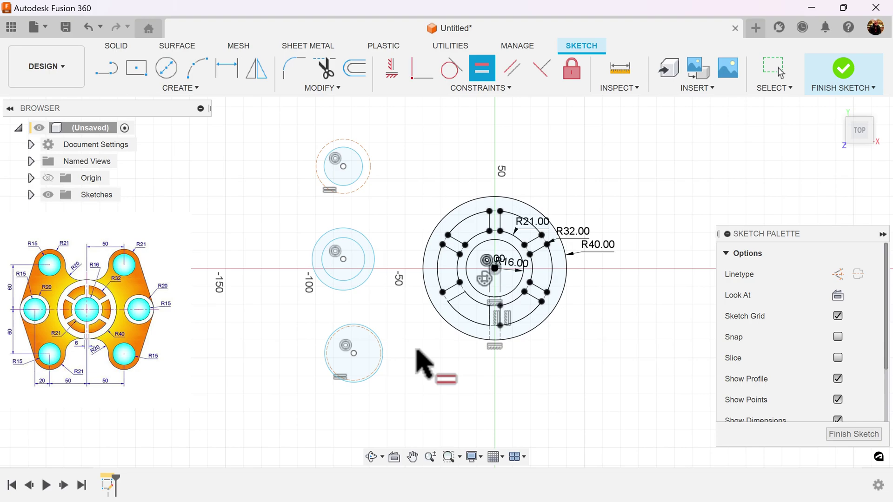
{"action": "key", "text": "Escape"}
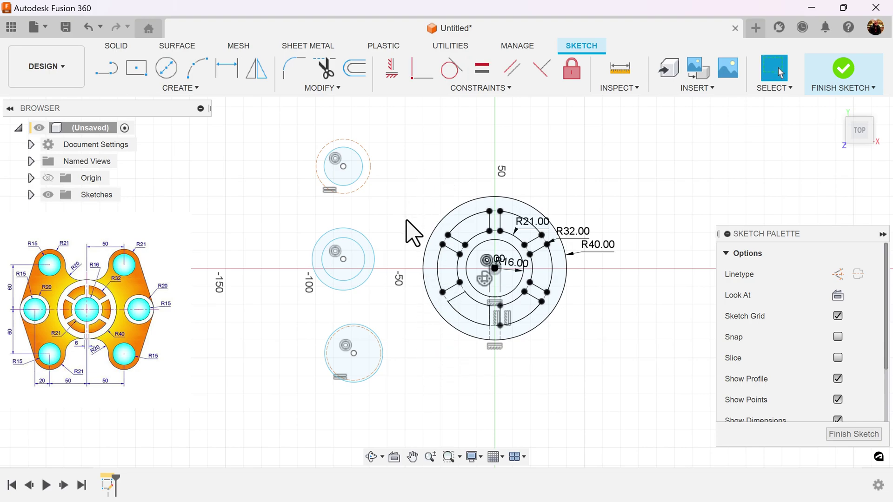
{"action": "scroll", "coordinate": [409, 239], "scroll_direction": "up", "scroll_amount": 3}
{"action": "scroll", "coordinate": [437, 223], "scroll_direction": "down", "scroll_amount": 1}
{"action": "middle_click_drag", "start_coordinate": [436, 223], "coordinate": [430, 200]}
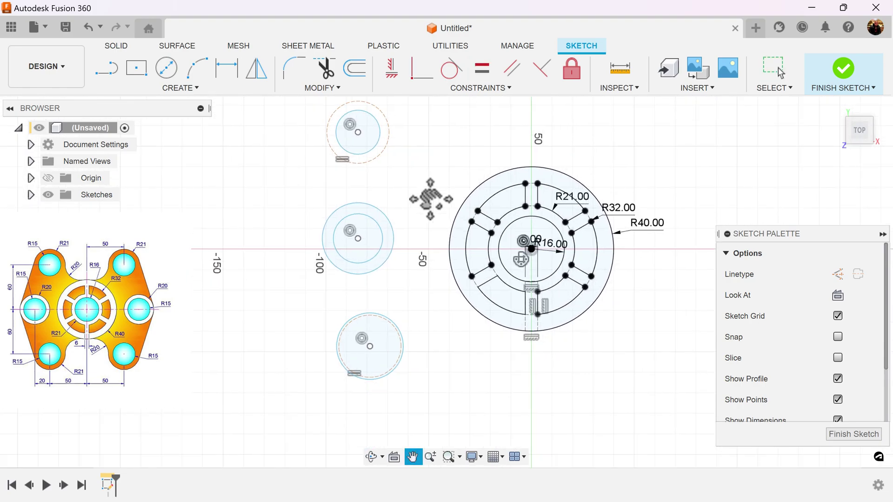
{"action": "scroll", "coordinate": [437, 211], "scroll_direction": "down", "scroll_amount": 1}
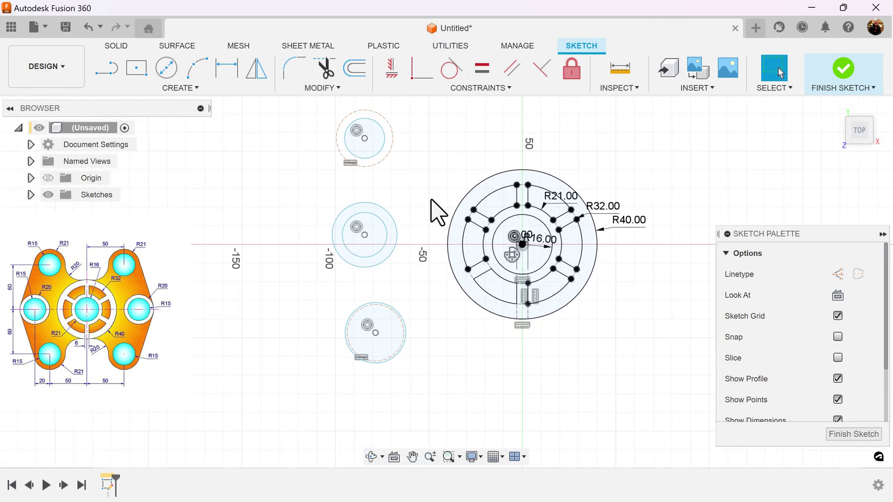
Make the middle hole circle equal to the top one, and the bottom equal to the middle.
{"action": "left_click", "coordinate": [493, 74]}
{"action": "left_click", "coordinate": [377, 122]}
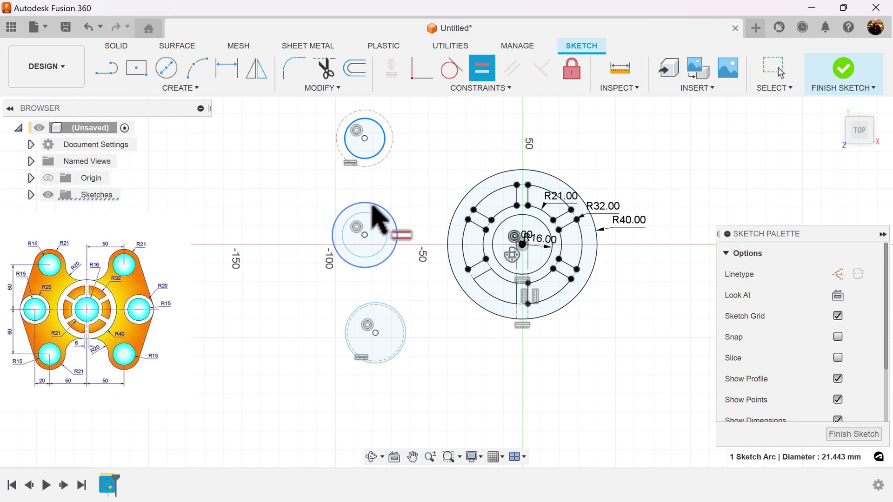
{"action": "left_click", "coordinate": [377, 218]}
{"action": "left_click", "coordinate": [377, 217]}
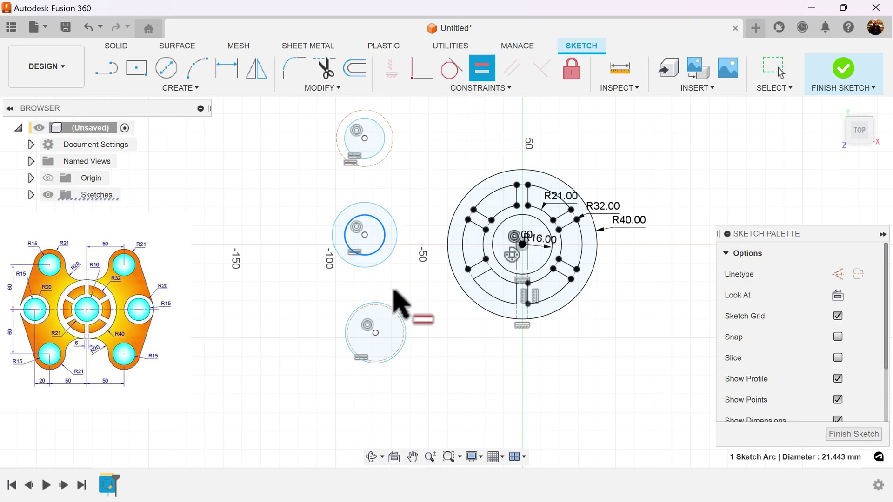
{"action": "left_click", "coordinate": [395, 309]}
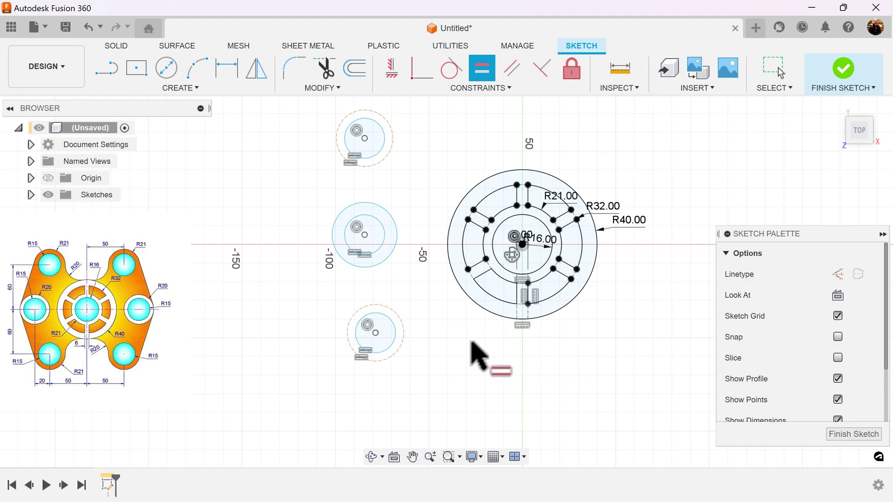
{"action": "key", "text": "Escape"}
{"action": "left_click_drag", "start_coordinate": [449, 348], "coordinate": [428, 372]}
Give the top hole circle a 15 mm radius dimension, shown as R15.00.
{"action": "key", "text": "Escape"}
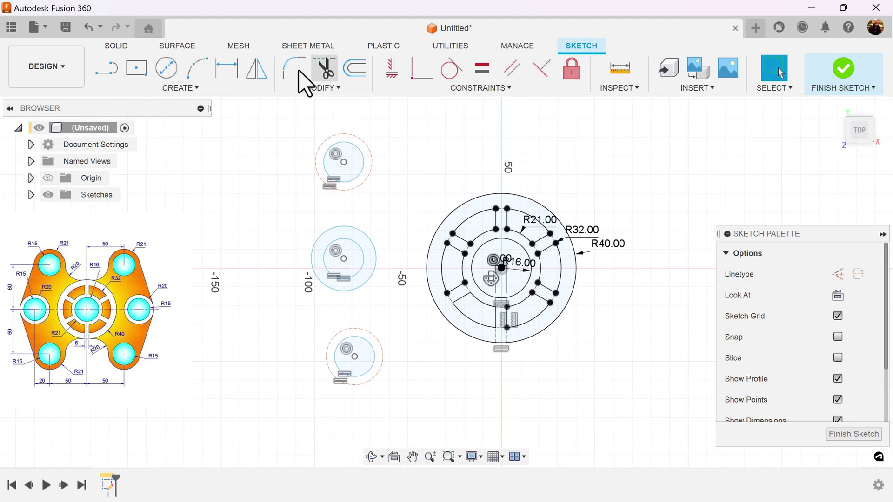
{"action": "left_click", "coordinate": [226, 72]}
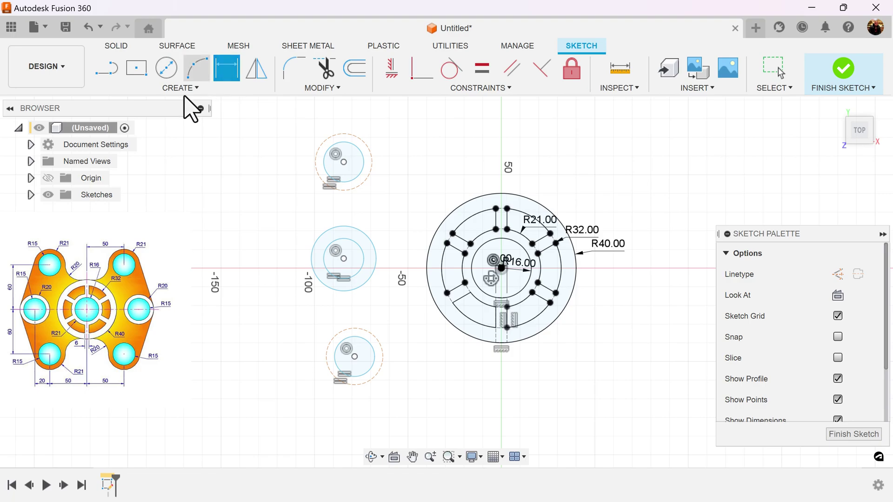
{"action": "left_click", "coordinate": [360, 148]}
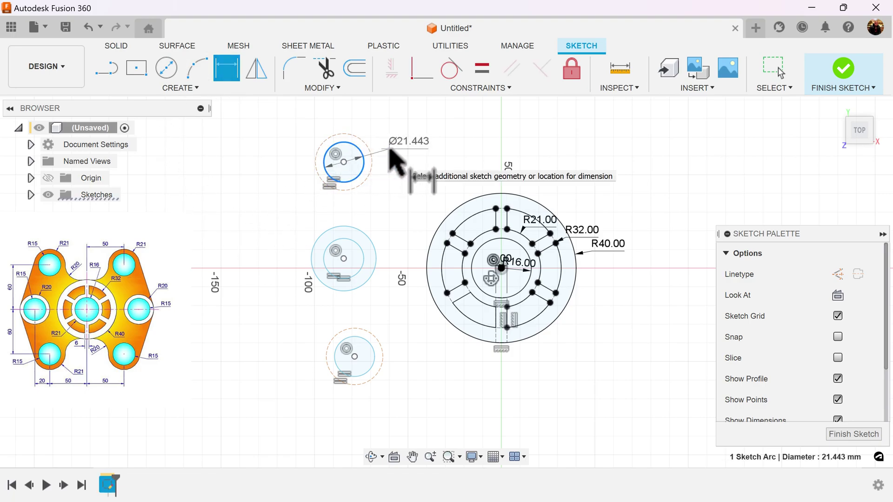
{"action": "right_click", "coordinate": [390, 149]}
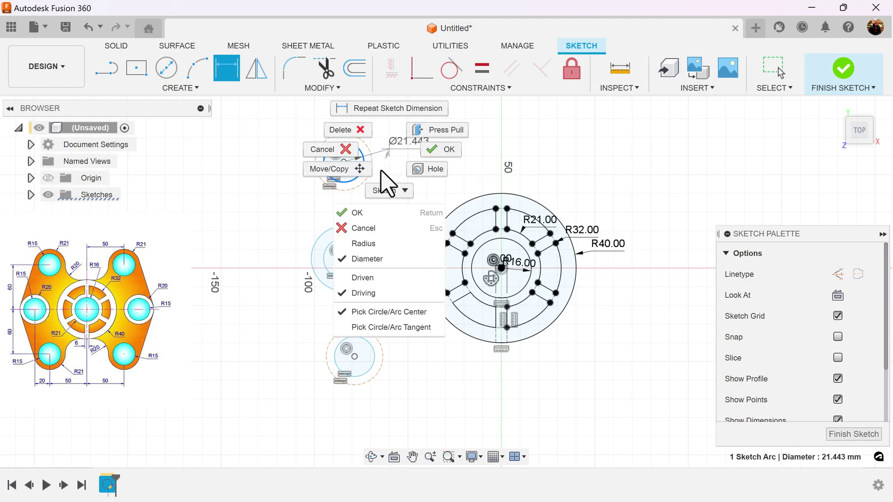
{"action": "left_click", "coordinate": [373, 243]}
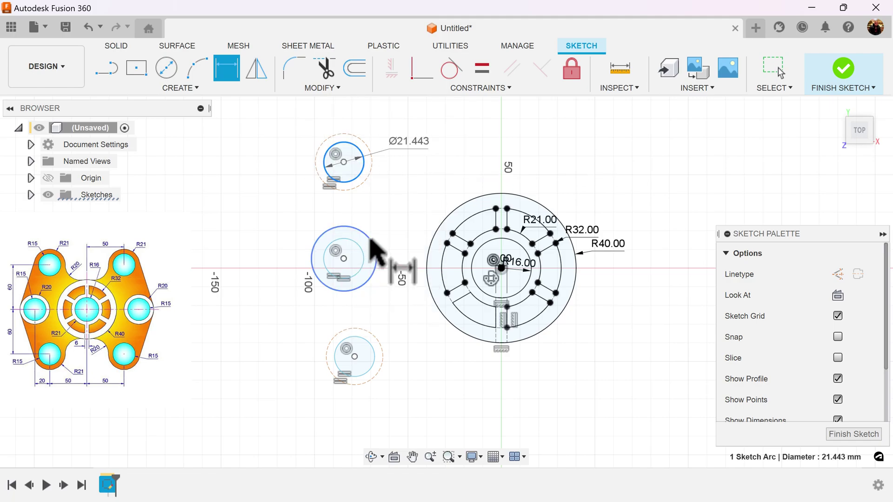
{"action": "left_click", "coordinate": [384, 152]}
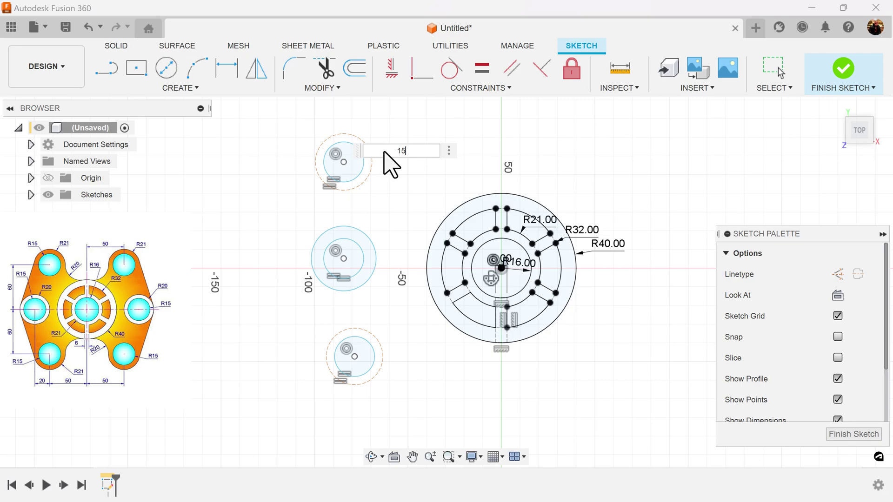
{"action": "key", "text": "Return"}
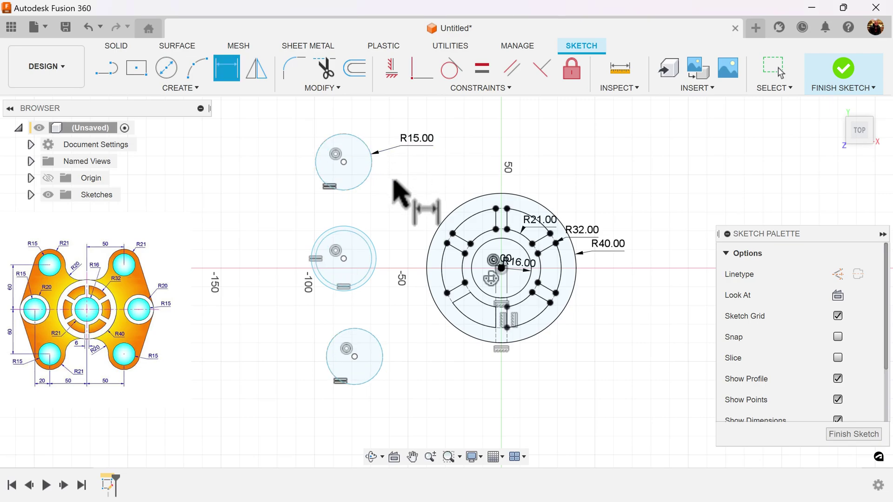
{"action": "key", "text": "Escape"}
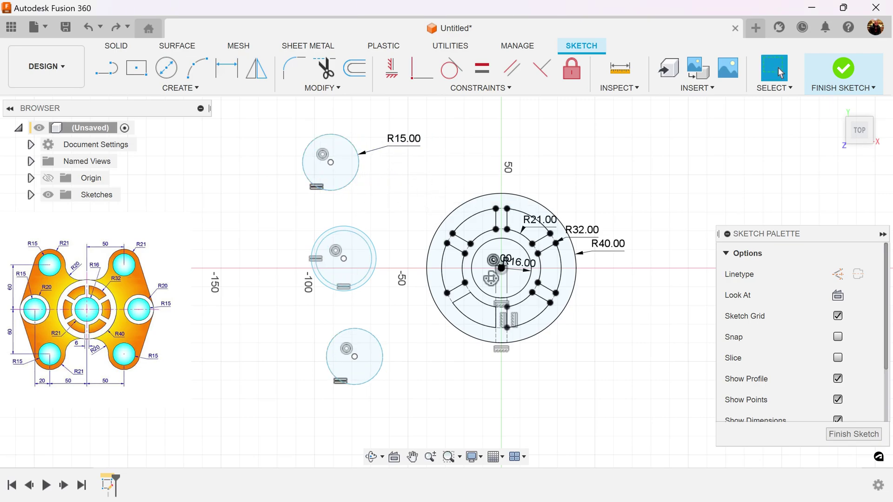
Dimension the arc around the top hole with a 21 mm radius.
{"action": "left_click", "coordinate": [355, 177]}
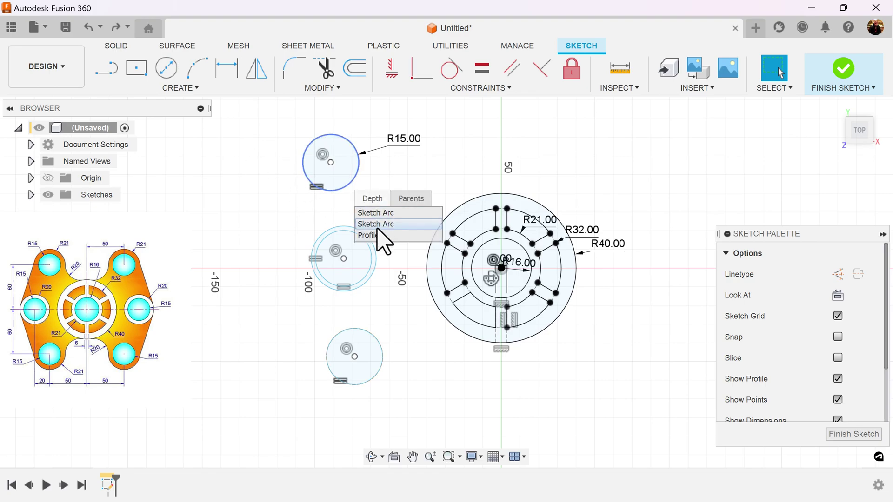
{"action": "left_click", "coordinate": [384, 213]}
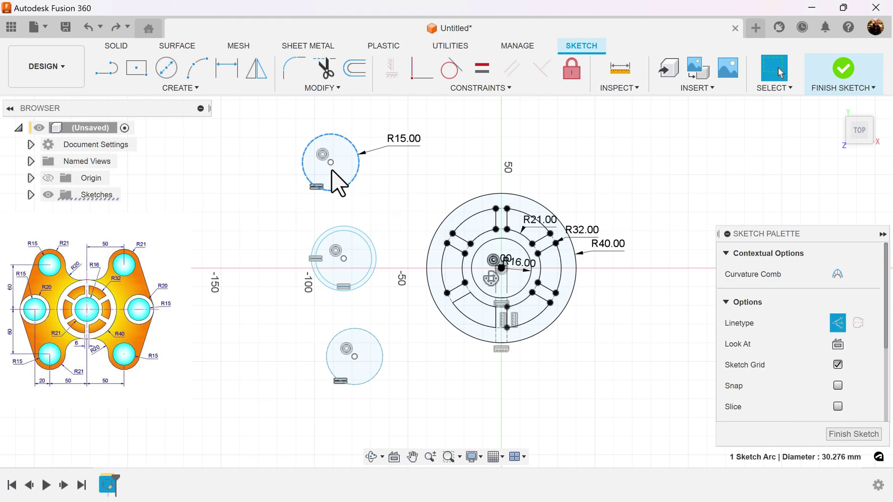
{"action": "left_click", "coordinate": [229, 73]}
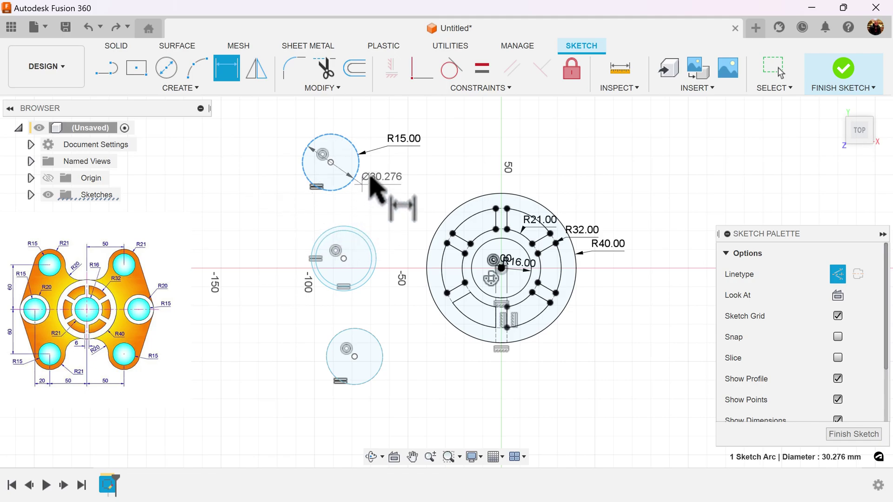
{"action": "right_click", "coordinate": [370, 177]}
{"action": "left_click", "coordinate": [370, 272]}
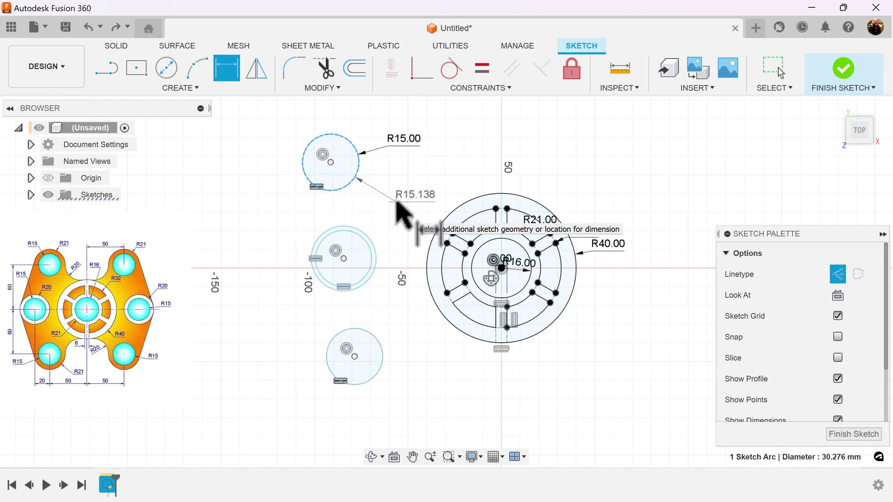
{"action": "left_click", "coordinate": [397, 203]}
{"action": "key", "text": "Return"}
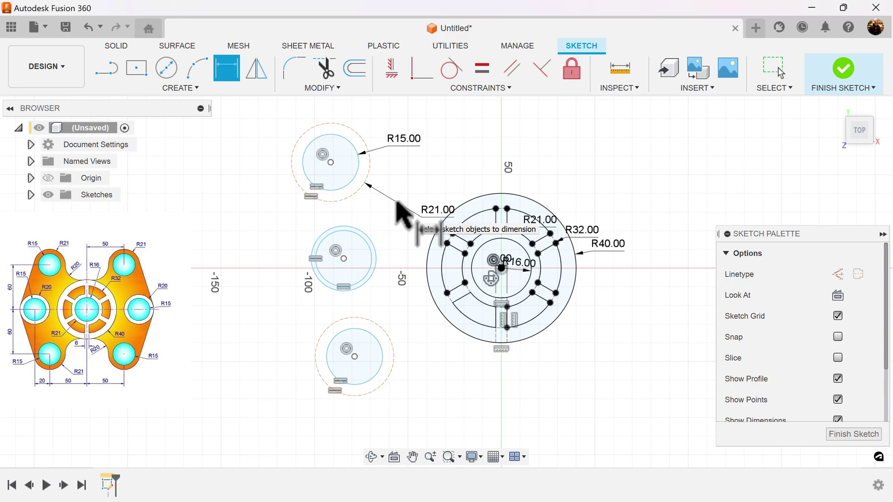
{"action": "scroll", "coordinate": [435, 361], "scroll_direction": "down", "scroll_amount": 3}
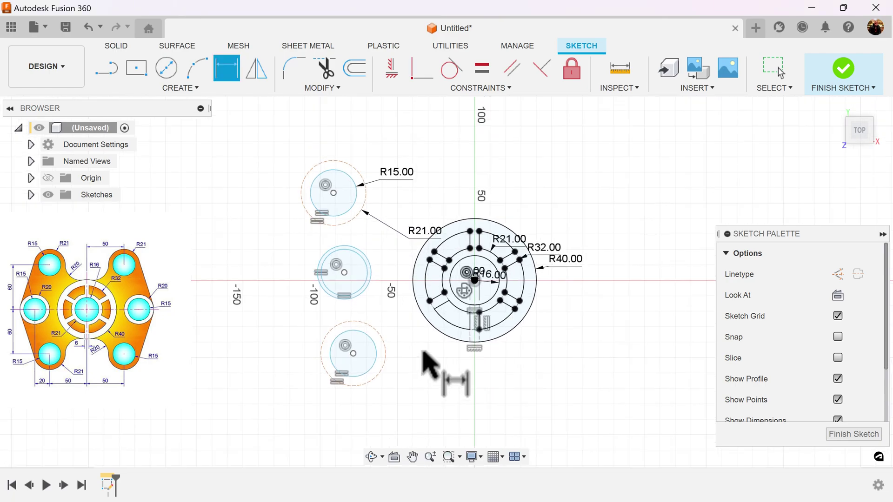
{"action": "key", "text": "Escape"}
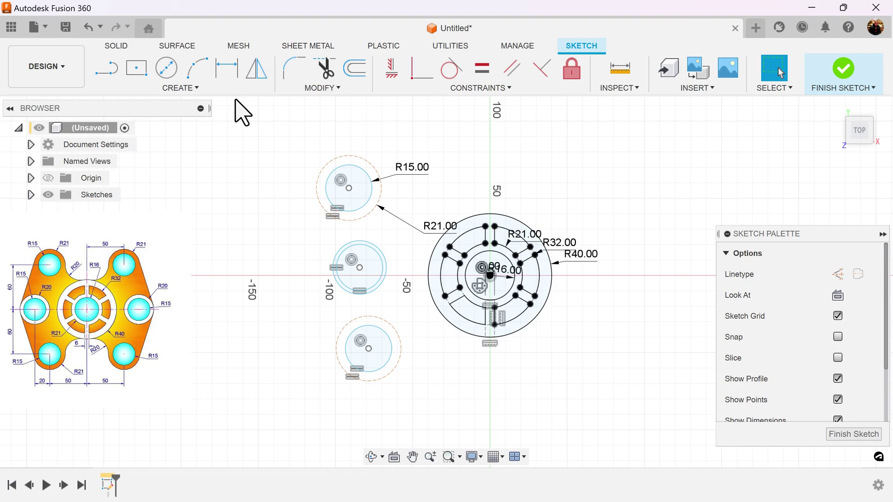
Give the middle-left circle a 20 mm radius dimension.
{"action": "left_click", "coordinate": [229, 71]}
{"action": "scroll", "coordinate": [390, 262], "scroll_direction": "up", "scroll_amount": 3}
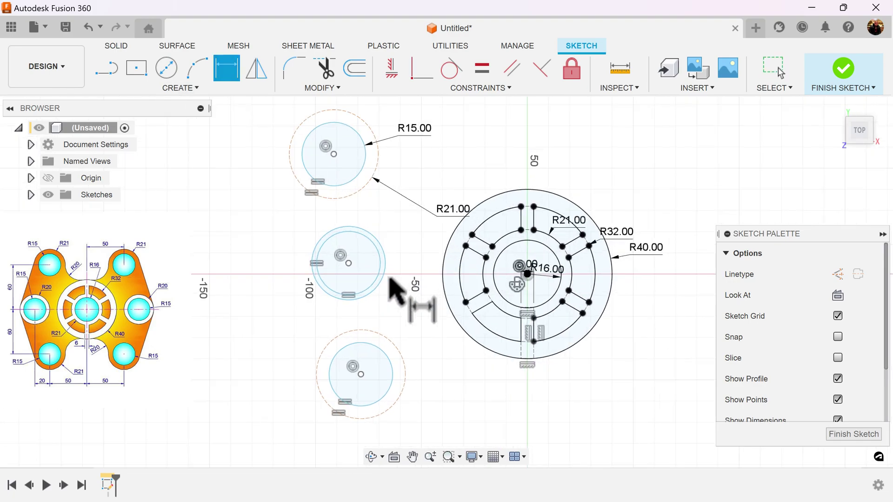
{"action": "left_click", "coordinate": [384, 267]}
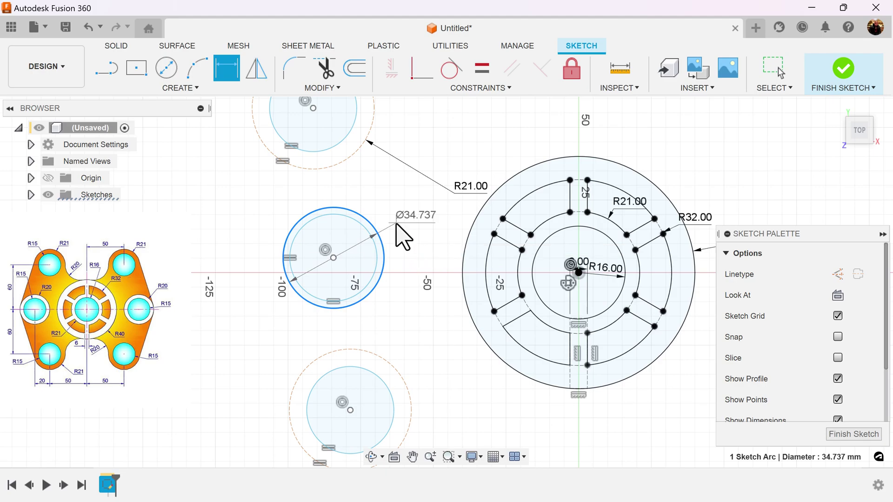
{"action": "right_click", "coordinate": [398, 224]}
{"action": "left_click", "coordinate": [395, 318]}
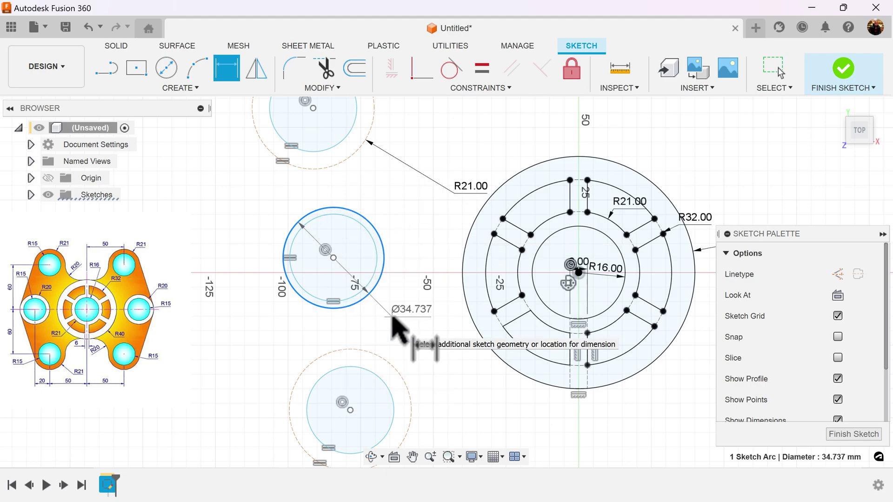
{"action": "left_click", "coordinate": [411, 242]}
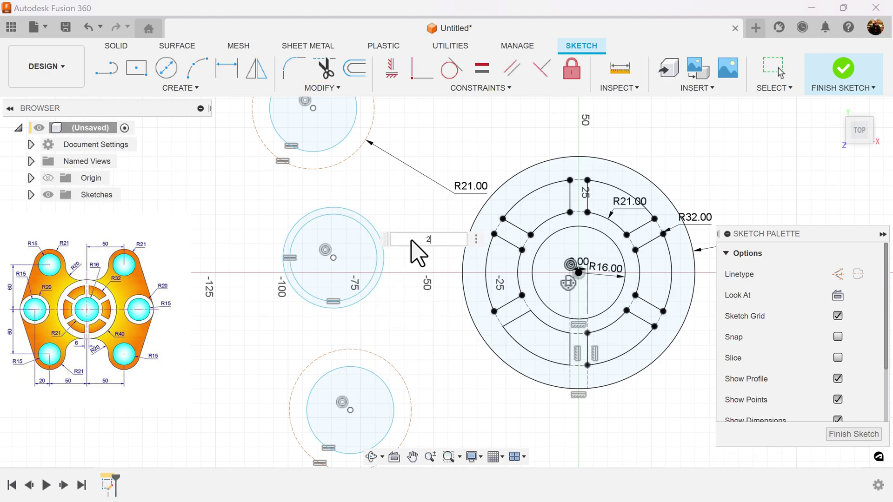
{"action": "type", "text": "20"}
{"action": "key", "text": "Return"}
{"action": "scroll", "coordinate": [412, 241], "scroll_direction": "down", "scroll_amount": 3}
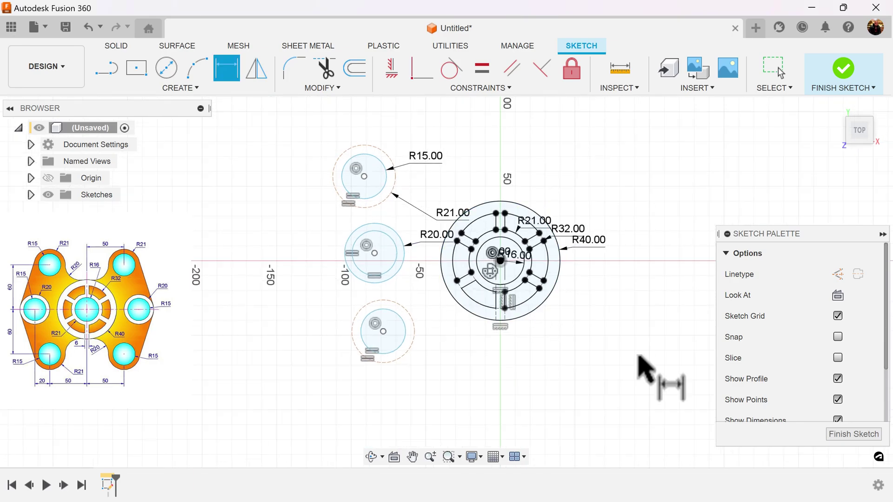
{"action": "key", "text": "Escape"}
{"action": "middle_click_drag", "start_coordinate": [620, 351], "coordinate": [638, 352]}
Drag the hub's R21.00, R32.00, R40.00 and the top hole's R21.00 labels clear of the geometry.
{"action": "scroll", "coordinate": [564, 361], "scroll_direction": "up", "scroll_amount": 2}
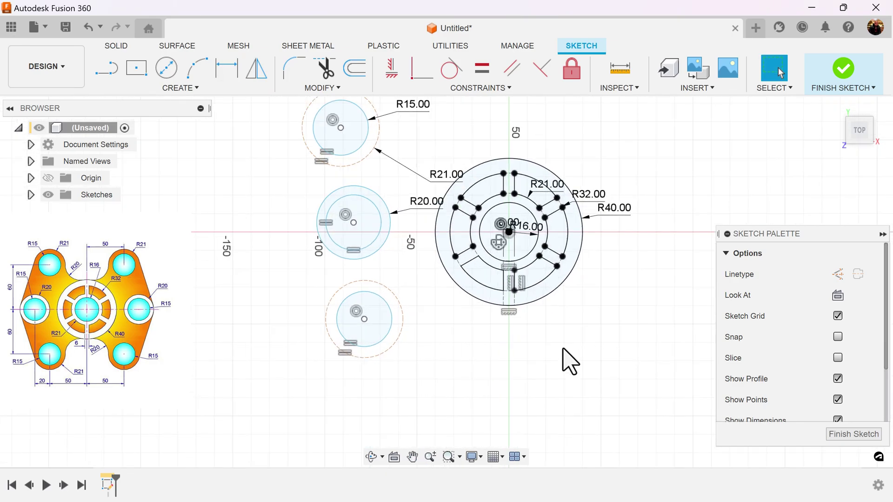
{"action": "mouse_move", "coordinate": [565, 361]}
{"action": "middle_mouse_down"}
{"action": "mouse_move", "coordinate": [634, 412]}
{"action": "mouse_move", "coordinate": [618, 415]}
{"action": "mouse_move", "coordinate": [605, 399]}
{"action": "middle_mouse_up"}
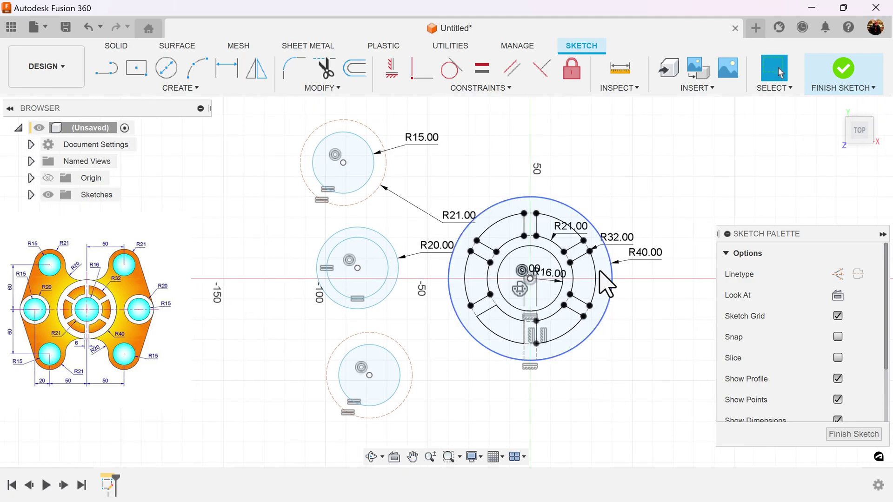
{"action": "left_click_drag", "start_coordinate": [571, 226], "coordinate": [622, 203]}
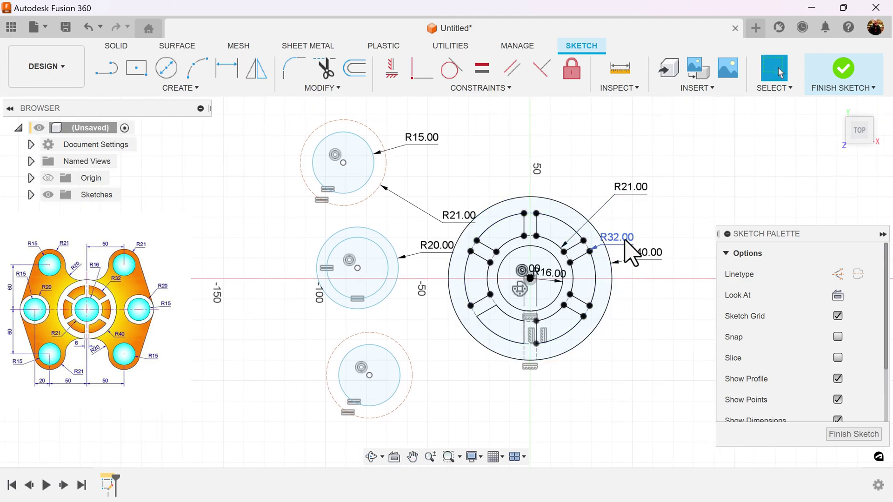
{"action": "left_click_drag", "start_coordinate": [625, 240], "coordinate": [663, 226]}
{"action": "left_click_drag", "start_coordinate": [649, 257], "coordinate": [674, 277]}
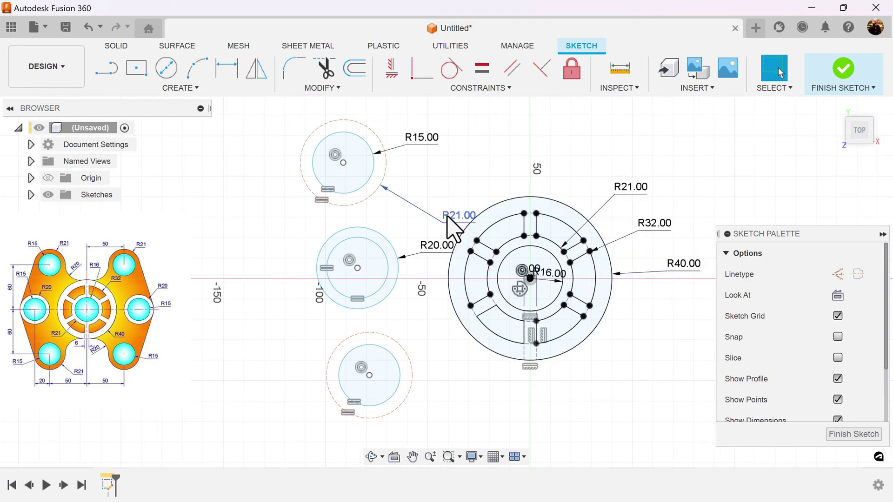
{"action": "left_click_drag", "start_coordinate": [447, 216], "coordinate": [436, 209]}
{"action": "middle_click_drag", "start_coordinate": [454, 365], "coordinate": [424, 321]}
{"action": "middle_click_drag", "start_coordinate": [532, 379], "coordinate": [512, 367]}
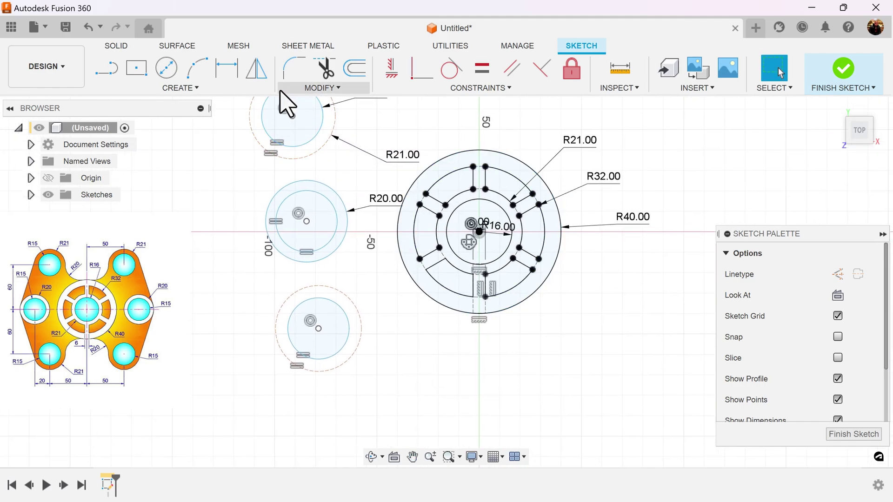
Dimension the lower circle's centre 50 mm horizontally from the hub centre.
{"action": "left_click", "coordinate": [227, 75]}
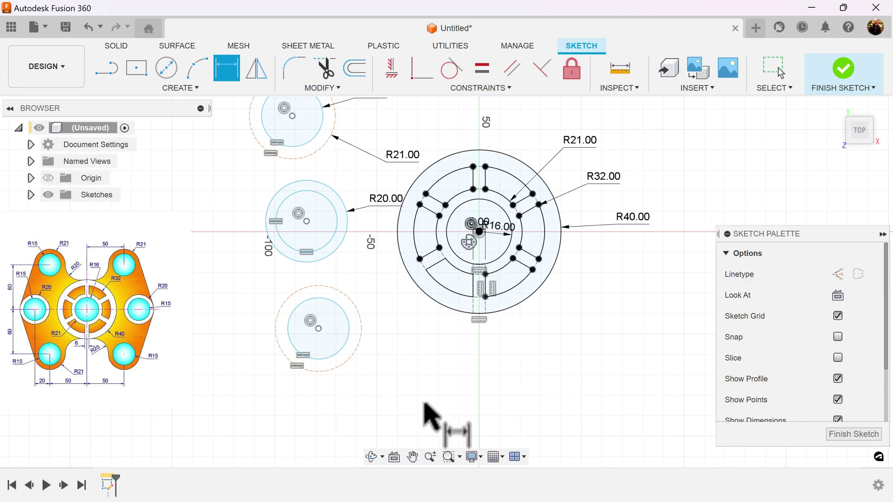
{"action": "left_click", "coordinate": [319, 328]}
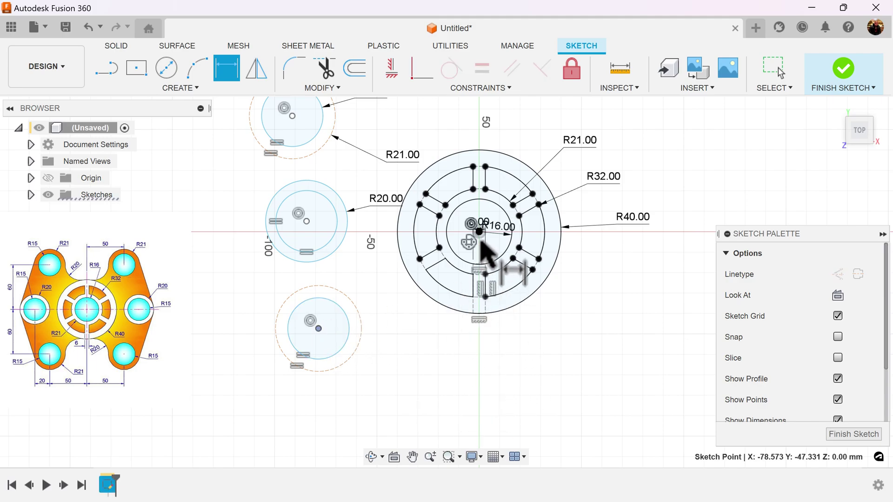
{"action": "left_click", "coordinate": [479, 231]}
{"action": "left_click", "coordinate": [421, 406]}
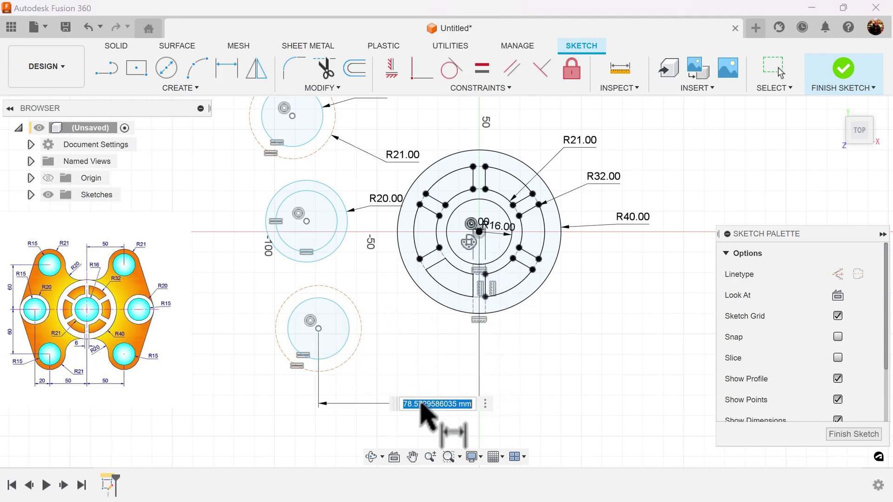
{"action": "type", "text": "50"}
{"action": "key", "text": "Return"}
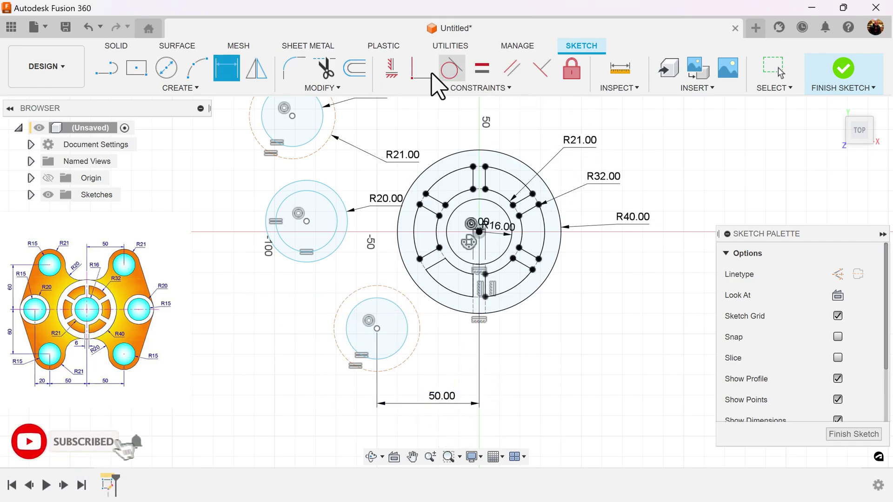
Align the middle-left circle's centre horizontally with the hub centre.
{"action": "left_click", "coordinate": [393, 75]}
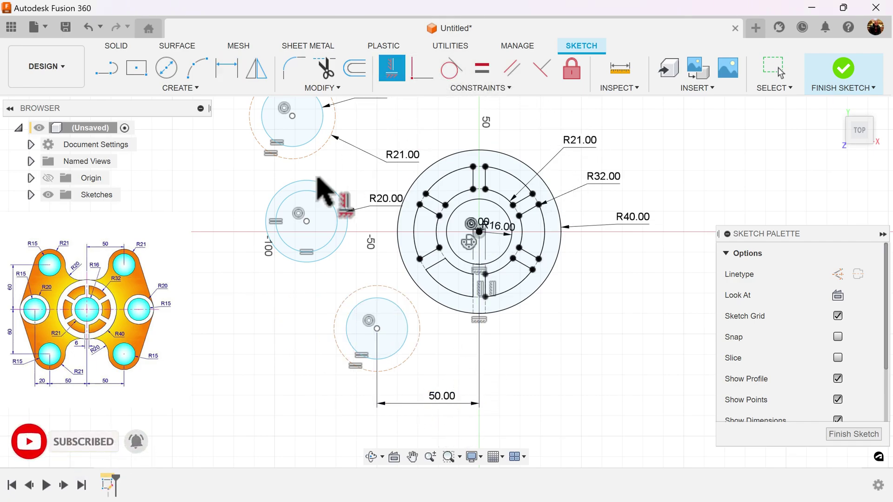
{"action": "left_click", "coordinate": [307, 221]}
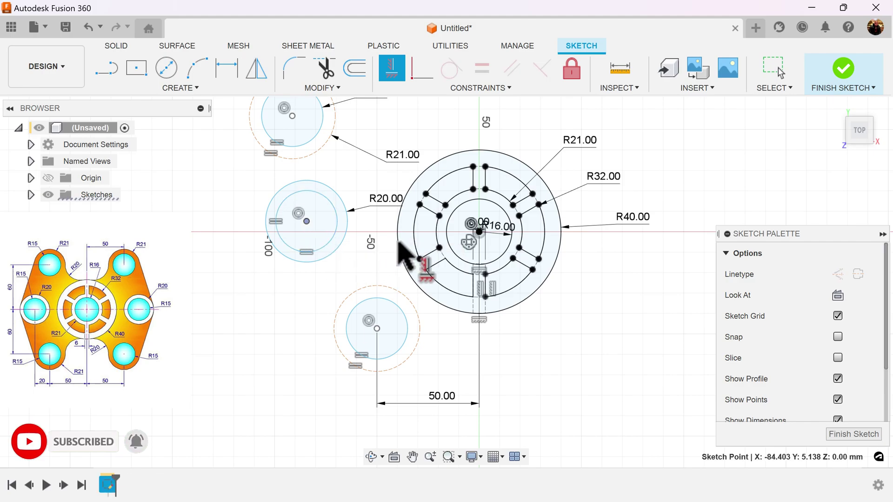
{"action": "left_click", "coordinate": [479, 233]}
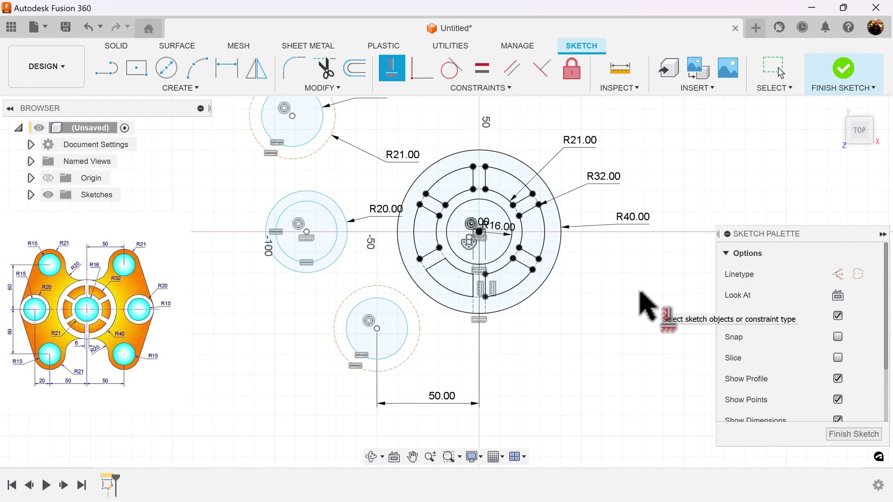
{"action": "key", "text": "Escape"}
Set the lower circle's centre 60 mm vertically from the hub centre.
{"action": "left_click", "coordinate": [227, 67]}
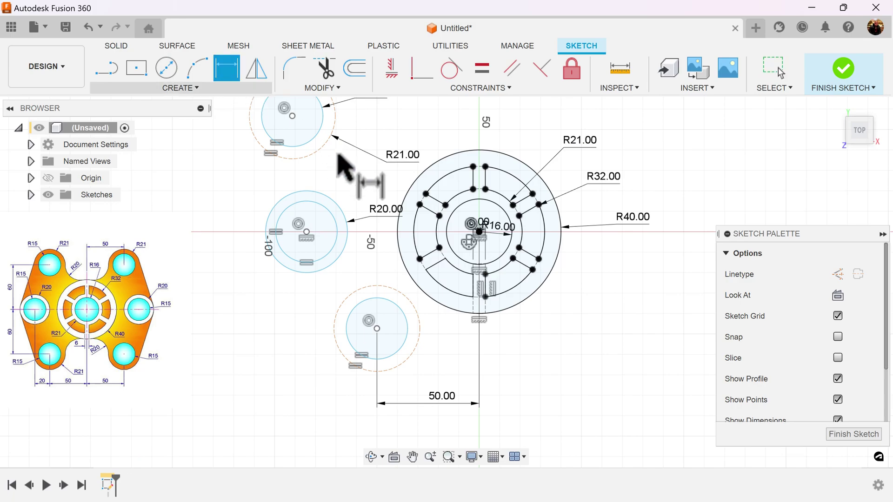
{"action": "left_click", "coordinate": [377, 328]}
{"action": "left_click", "coordinate": [479, 231]}
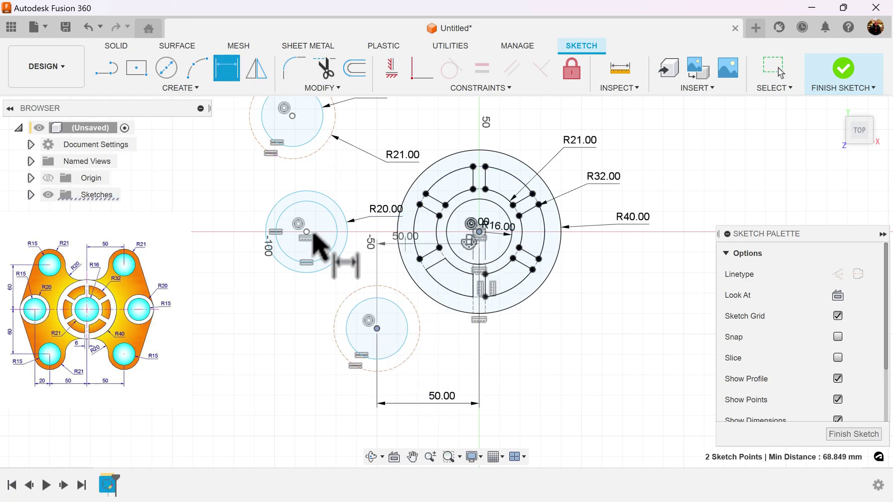
{"action": "left_click", "coordinate": [197, 295]}
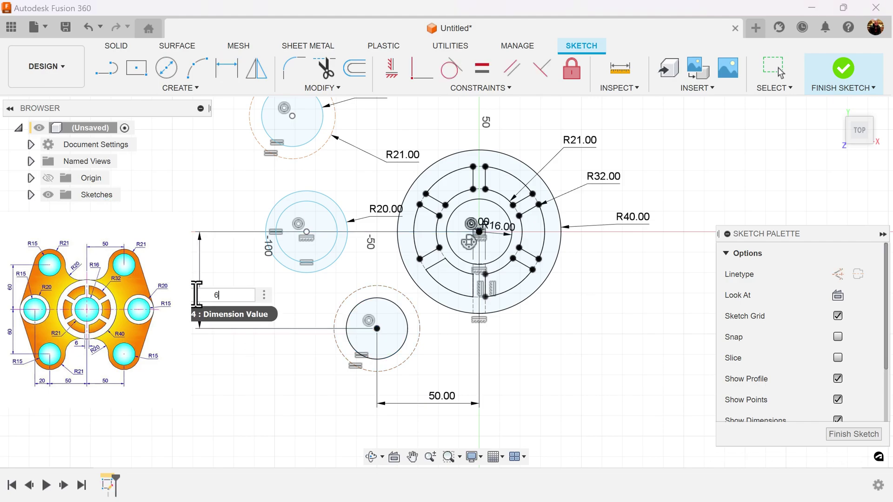
{"action": "type", "text": "60"}
{"action": "key", "text": "Return"}
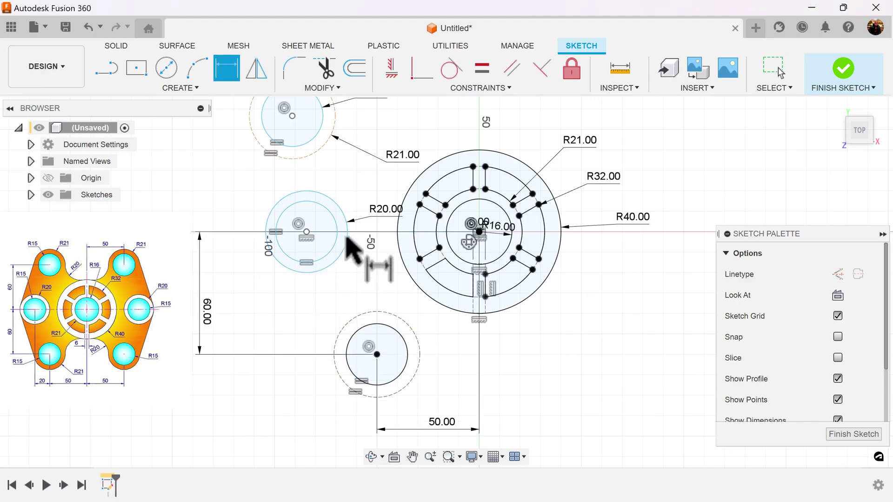
Add a 20 mm horizontal dimension between the middle-left and lower circle centres.
{"action": "left_click", "coordinate": [306, 231]}
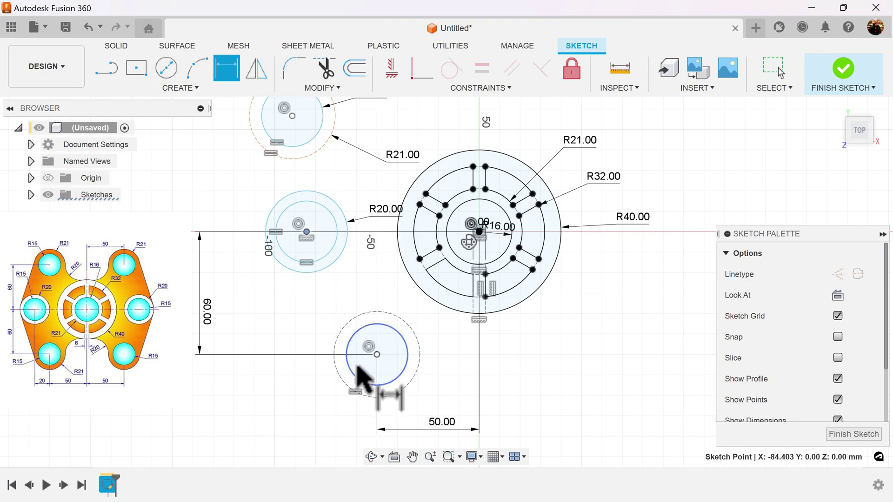
{"action": "left_click", "coordinate": [377, 354]}
{"action": "left_click", "coordinate": [322, 410]}
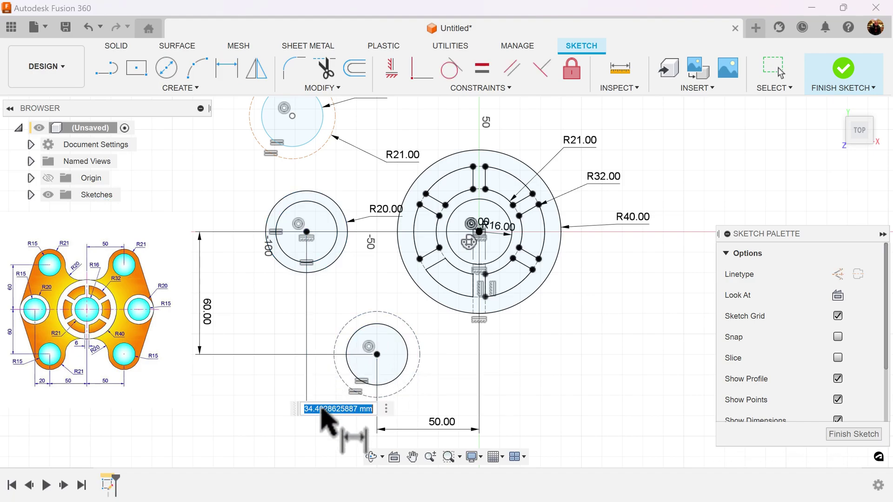
{"action": "key", "text": "Return"}
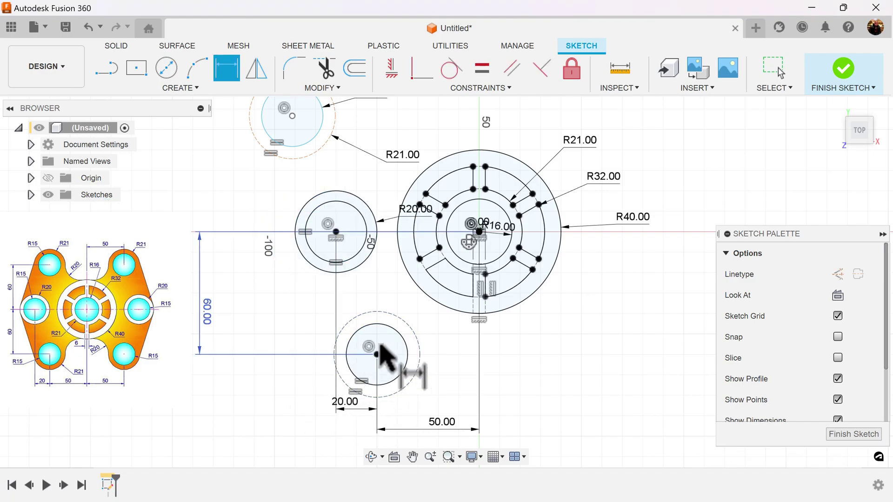
{"action": "scroll", "coordinate": [378, 359], "scroll_direction": "down", "scroll_amount": 2}
{"action": "mouse_move", "coordinate": [514, 355]}
{"action": "middle_mouse_down"}
{"action": "mouse_move", "coordinate": [499, 347]}
{"action": "mouse_move", "coordinate": [442, 389]}
{"action": "mouse_move", "coordinate": [475, 375]}
{"action": "middle_mouse_up"}
Link the upper circle's vertical offset from the hub to the existing 60 mm dimension.
{"action": "scroll", "coordinate": [443, 389], "scroll_direction": "up", "scroll_amount": 2}
{"action": "left_click", "coordinate": [236, 205]}
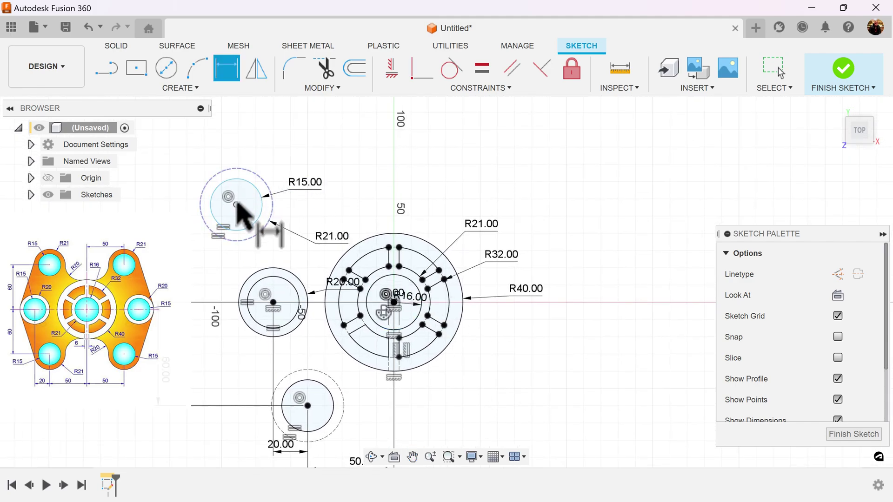
{"action": "left_click", "coordinate": [393, 302]}
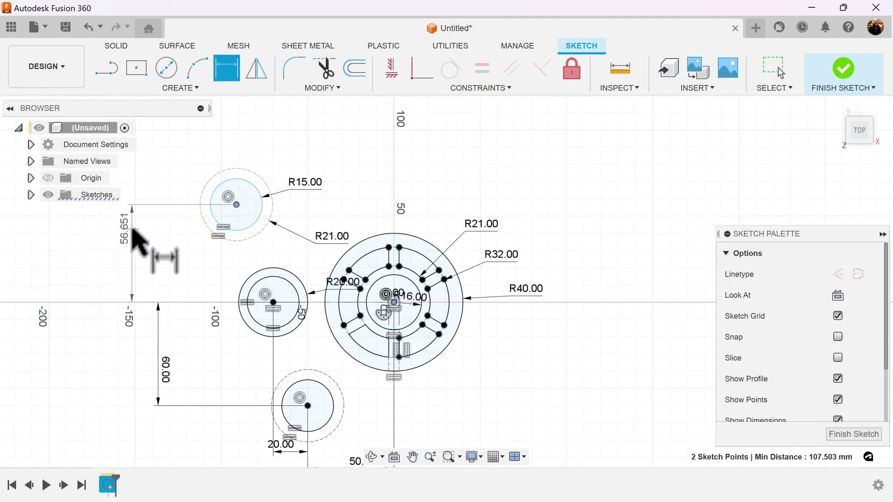
{"action": "left_click", "coordinate": [133, 236]}
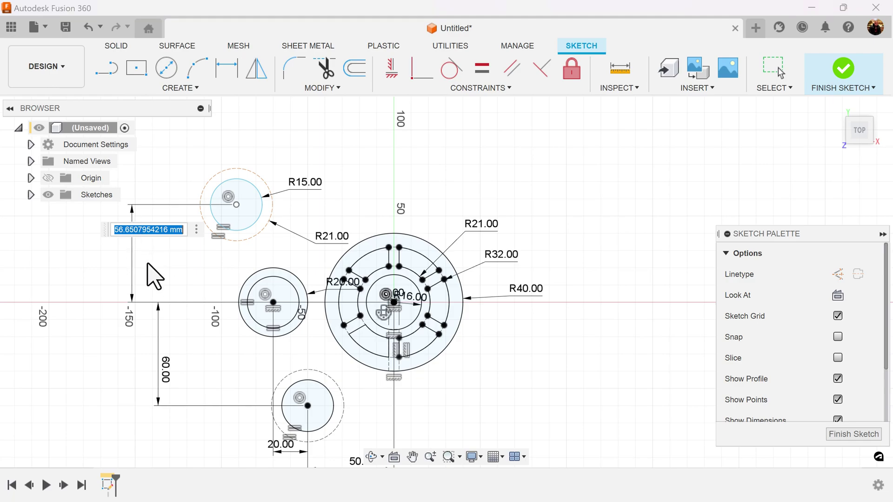
{"action": "left_click", "coordinate": [166, 372]}
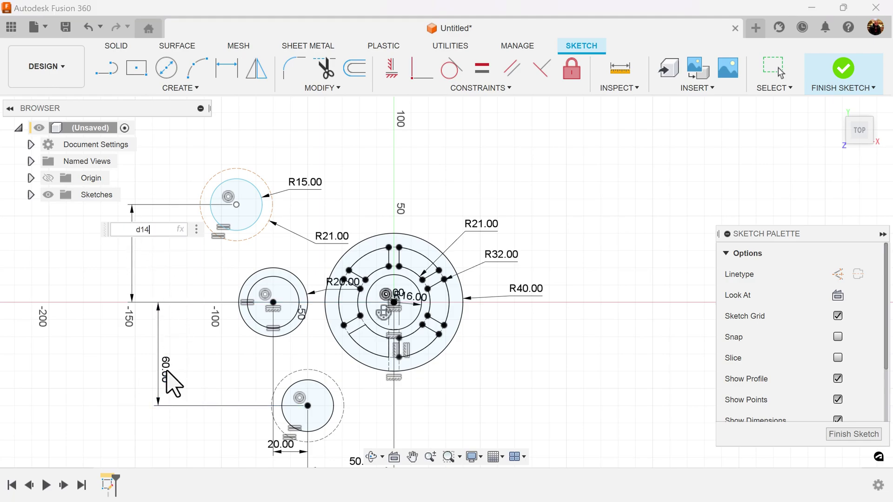
{"action": "key", "text": "Return"}
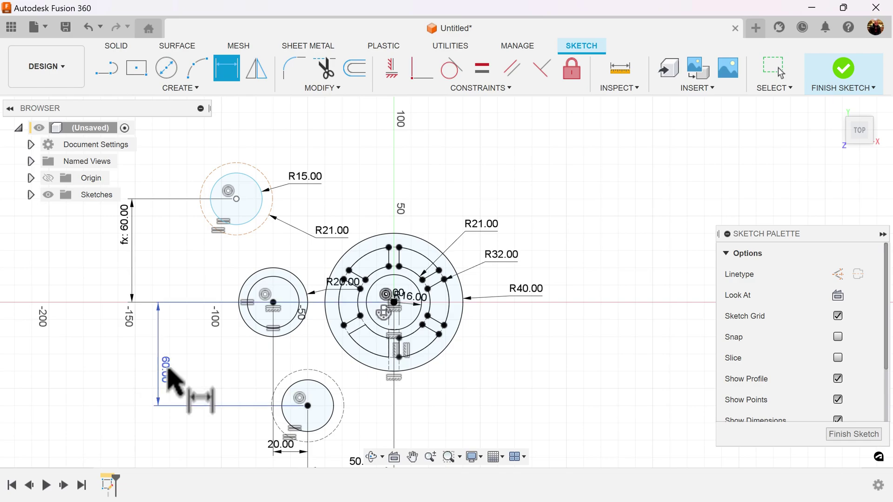
Link the upper circle's horizontal offset to the lower circle's 50 mm dimension.
{"action": "left_click", "coordinate": [237, 199]}
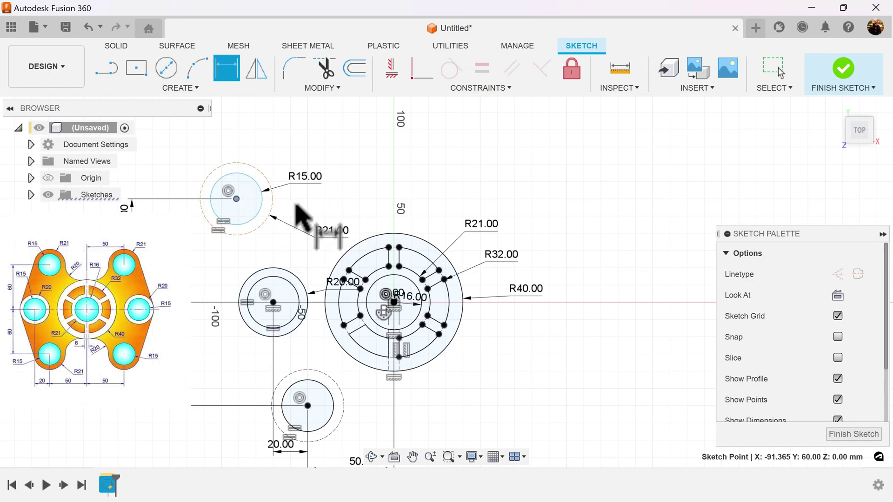
{"action": "left_click", "coordinate": [394, 303]}
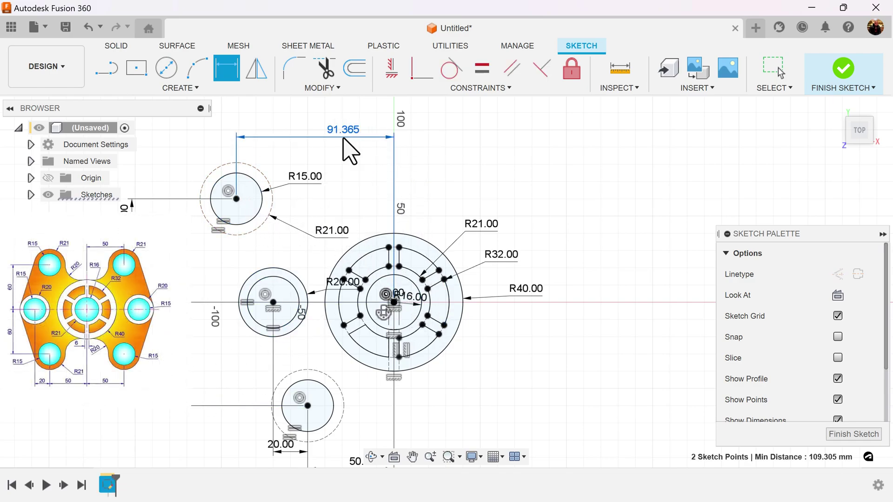
{"action": "left_click", "coordinate": [343, 139]}
{"action": "scroll", "coordinate": [384, 341], "scroll_direction": "down", "scroll_amount": 1}
{"action": "middle_click_drag", "start_coordinate": [621, 452], "coordinate": [607, 380]}
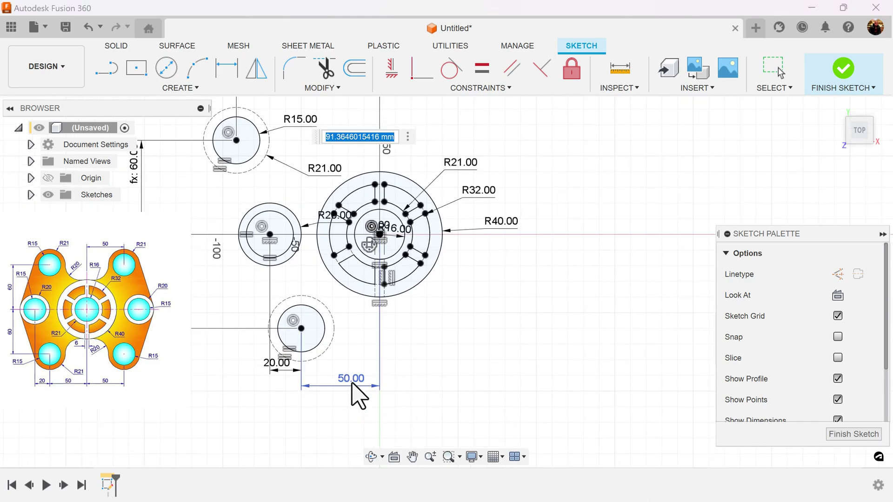
{"action": "key", "text": "Return"}
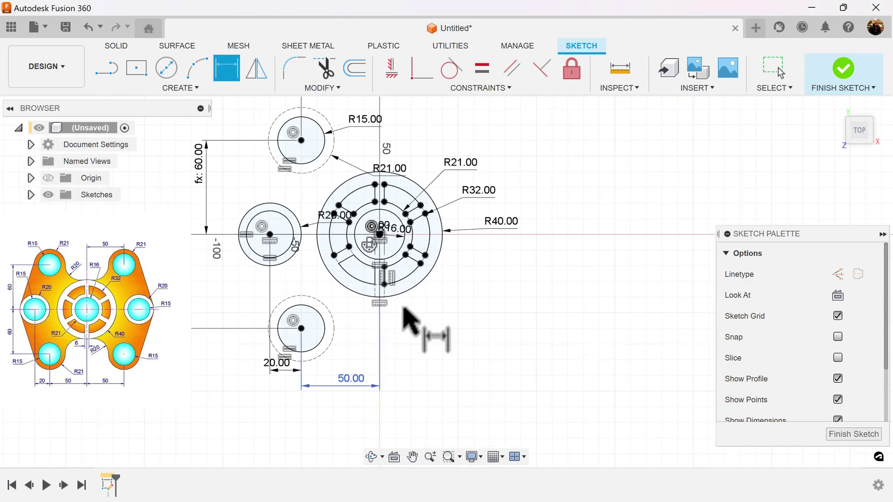
{"action": "scroll", "coordinate": [430, 313], "scroll_direction": "down", "scroll_amount": 1}
{"action": "mouse_move", "coordinate": [431, 313]}
{"action": "middle_mouse_down"}
{"action": "mouse_move", "coordinate": [454, 377]}
{"action": "mouse_move", "coordinate": [473, 371]}
{"action": "mouse_move", "coordinate": [435, 351]}
{"action": "mouse_move", "coordinate": [486, 372]}
{"action": "middle_mouse_up"}
{"action": "scroll", "coordinate": [435, 351], "scroll_direction": "up", "scroll_amount": 1}
Untick Show Dimensions in the Sketch Palette to hide all sketch dimensions.
{"action": "key", "text": "d"}
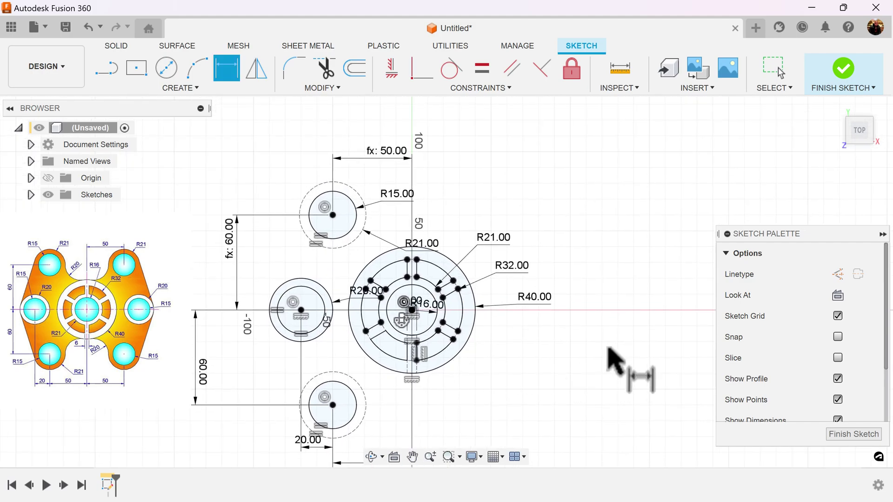
{"action": "scroll", "coordinate": [517, 290], "scroll_direction": "up", "scroll_amount": 1}
{"action": "scroll", "coordinate": [517, 297], "scroll_direction": "up", "scroll_amount": 1}
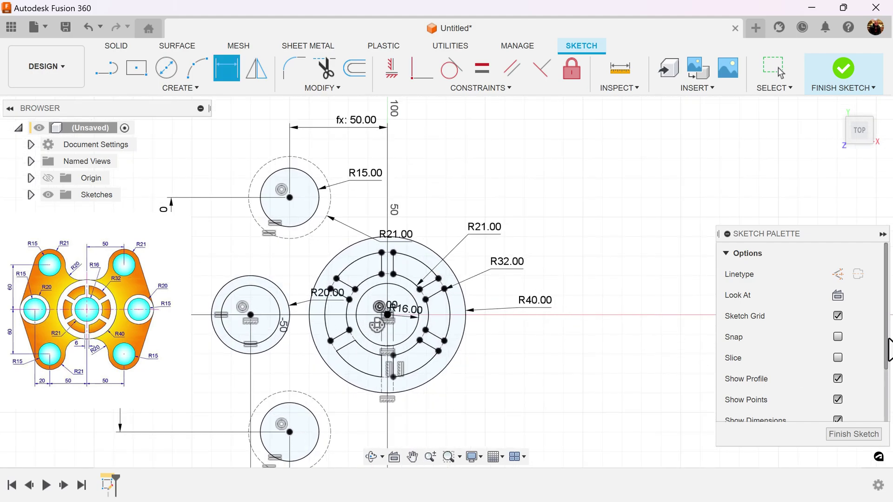
{"action": "left_click_drag", "start_coordinate": [886, 347], "coordinate": [885, 400]}
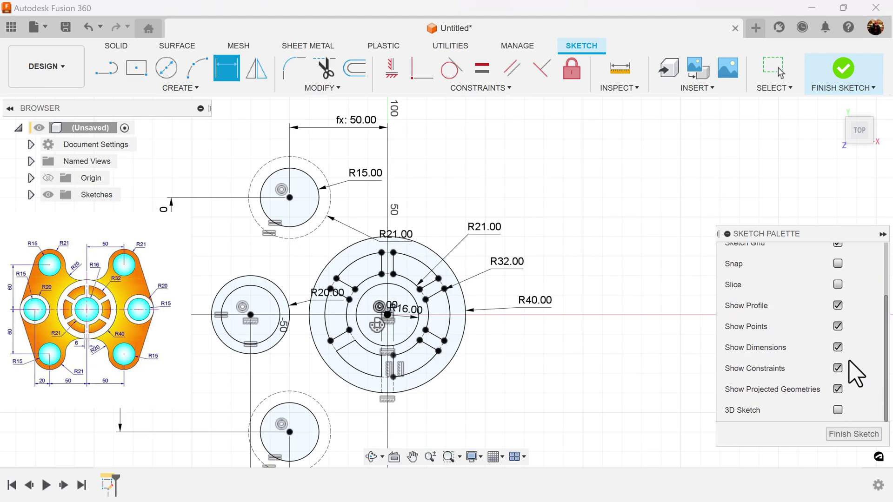
{"action": "left_click", "coordinate": [838, 348]}
{"action": "middle_click_drag", "start_coordinate": [612, 369], "coordinate": [653, 353]}
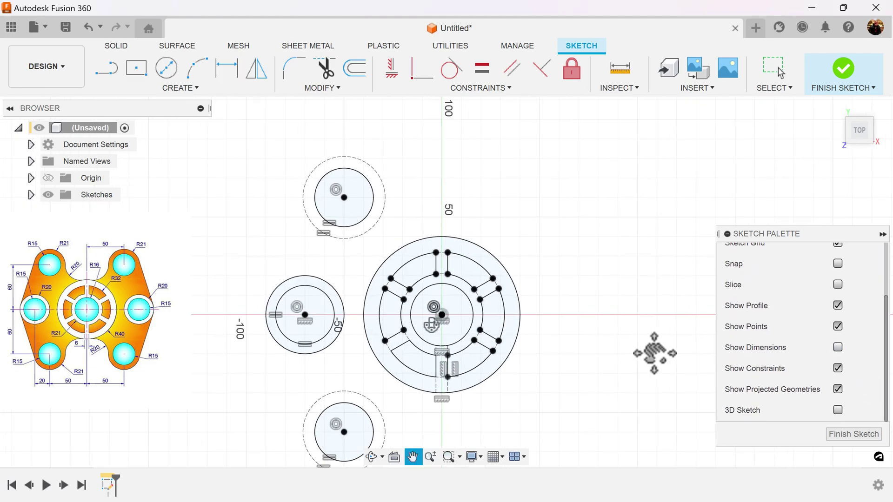
{"action": "middle_click_drag", "start_coordinate": [576, 362], "coordinate": [579, 323]}
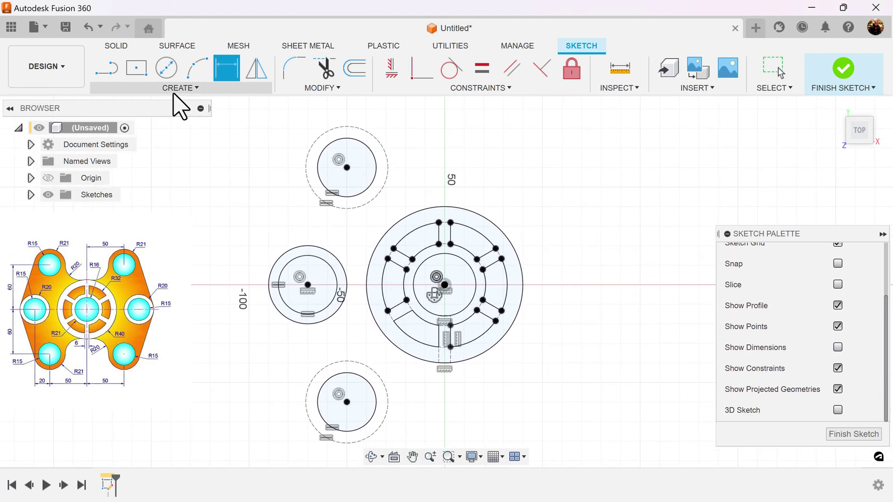
{"action": "left_click", "coordinate": [105, 75]}
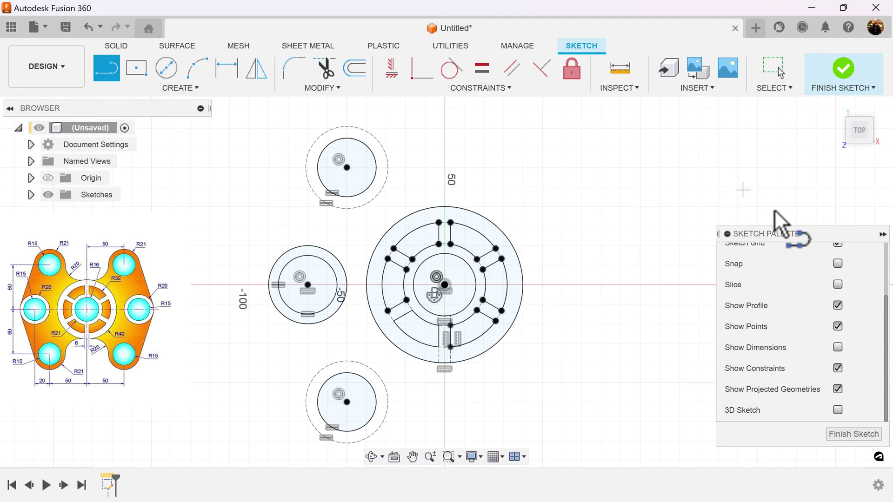
Draw tangent lines from the top circle to the left circle and from the left circle to the bottom circle.
{"action": "scroll", "coordinate": [829, 316], "scroll_direction": "up", "scroll_amount": 3}
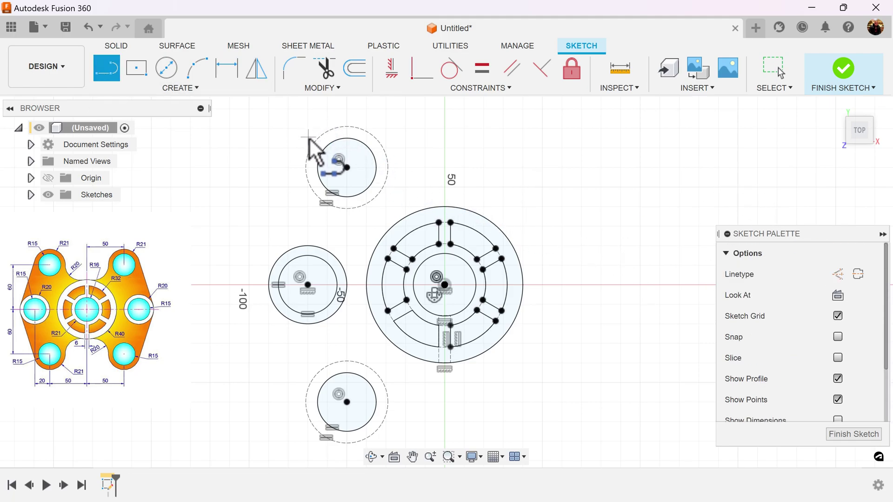
{"action": "left_click", "coordinate": [308, 156]}
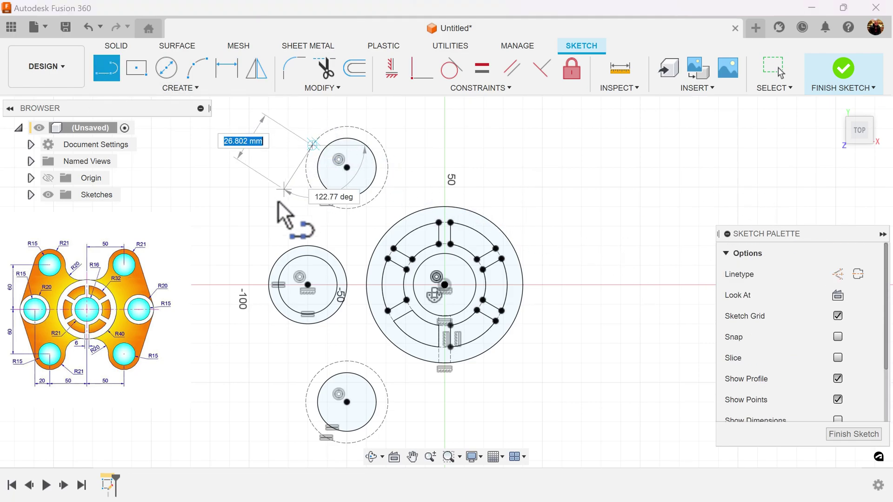
{"action": "double_click", "coordinate": [273, 273]}
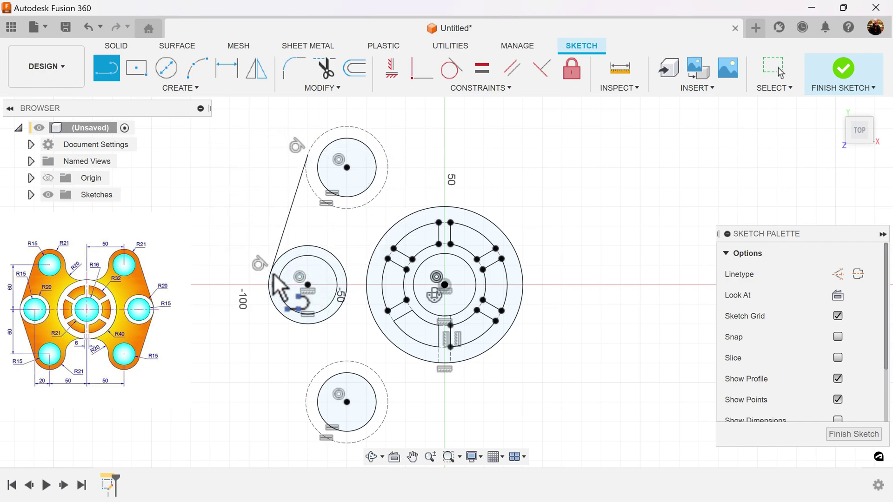
{"action": "middle_click_drag", "start_coordinate": [503, 382], "coordinate": [479, 330]}
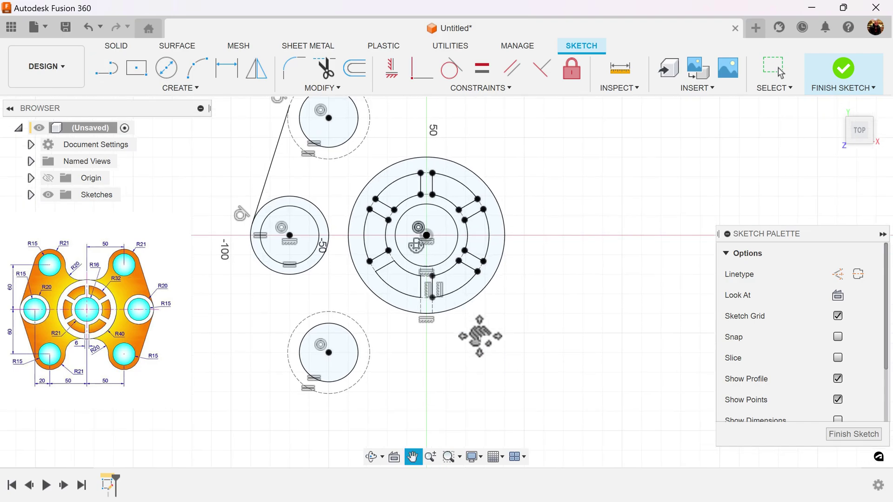
{"action": "left_click", "coordinate": [252, 247]}
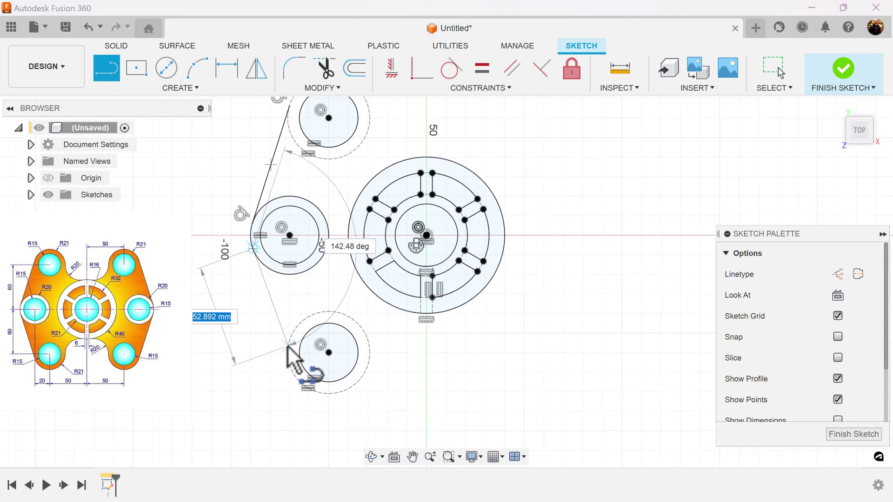
{"action": "double_click", "coordinate": [289, 365]}
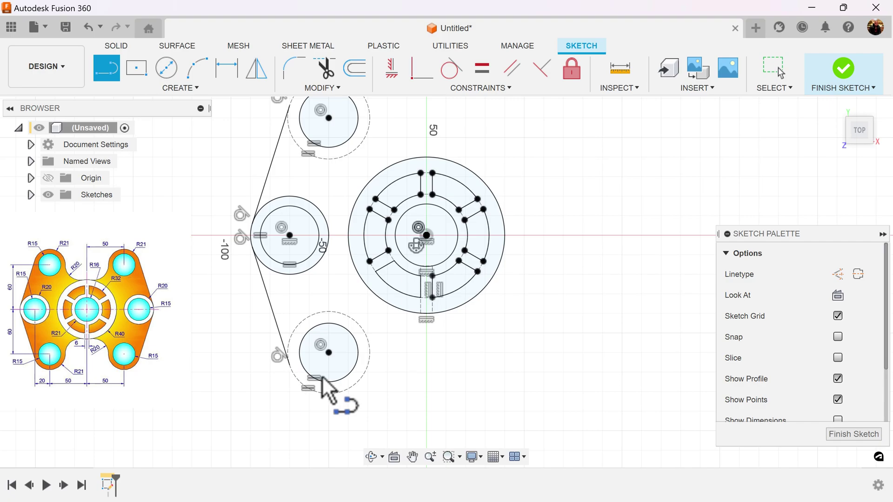
{"action": "middle_click_drag", "start_coordinate": [580, 331], "coordinate": [571, 368]}
{"action": "scroll", "coordinate": [519, 355], "scroll_direction": "down", "scroll_amount": 2}
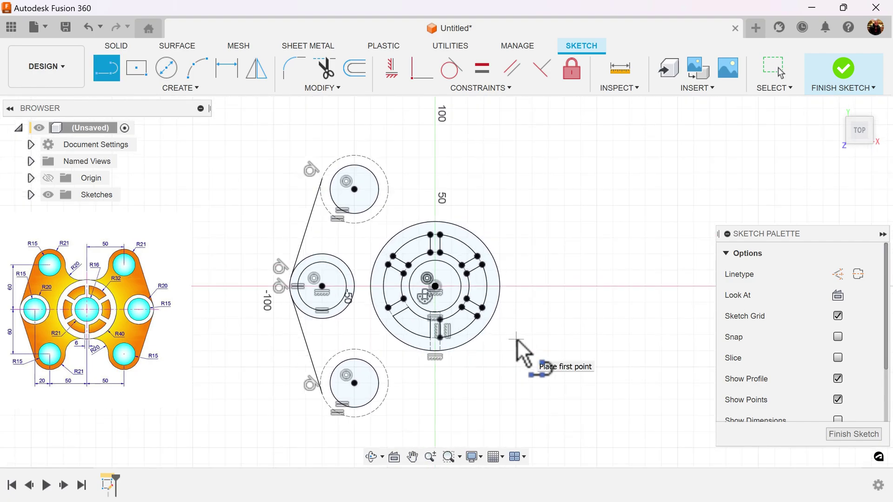
{"action": "middle_click_drag", "start_coordinate": [518, 355], "coordinate": [499, 306]}
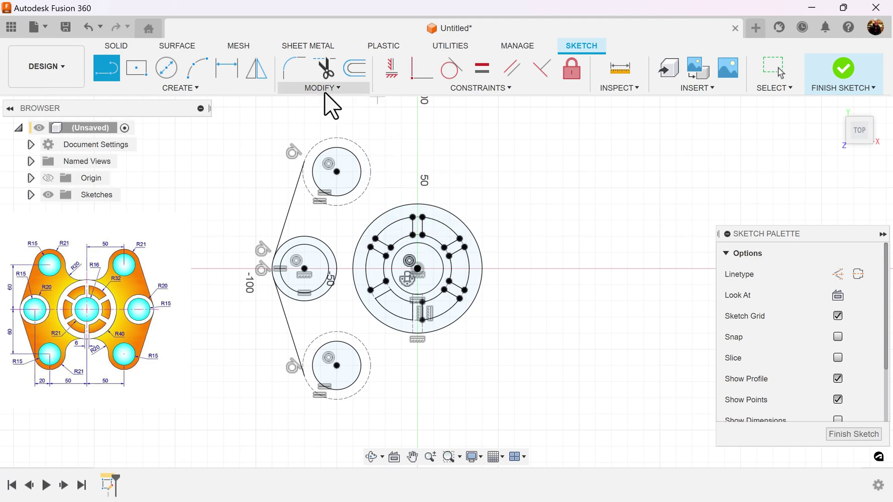
Draw 3-point arcs linking the top and bottom outer circles to the hub's outer circle.
{"action": "left_click", "coordinate": [197, 74]}
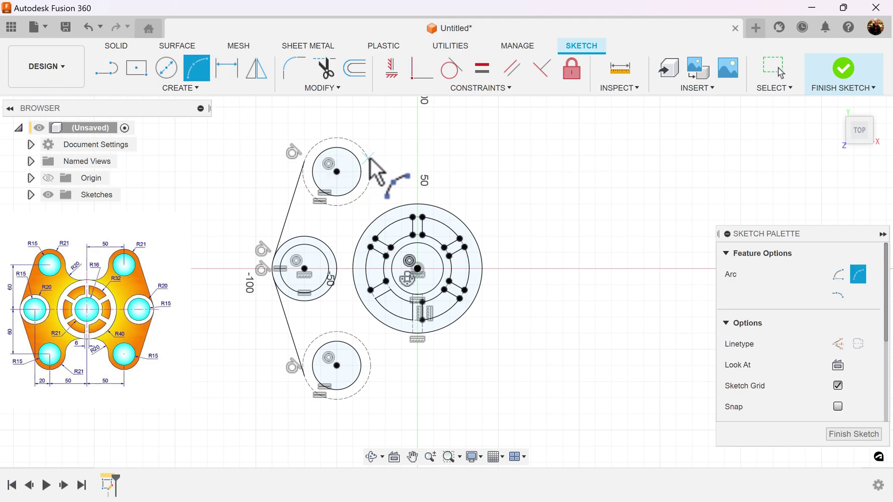
{"action": "left_click", "coordinate": [368, 158]}
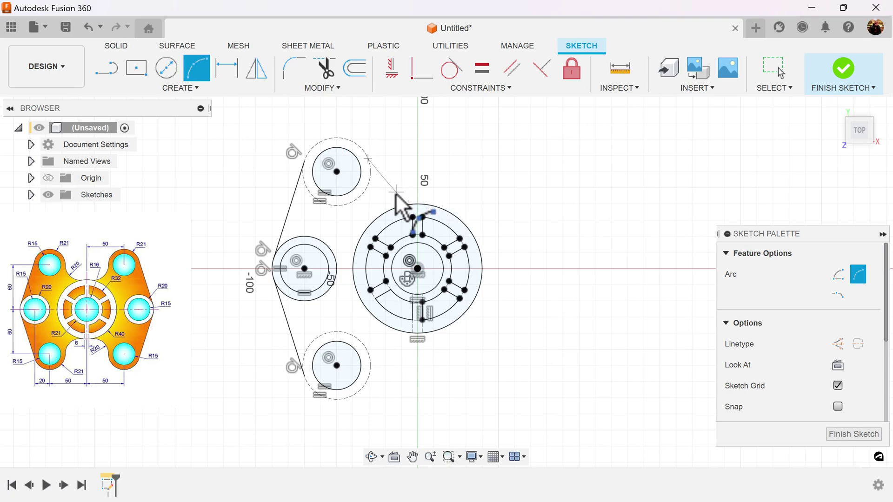
{"action": "left_click", "coordinate": [389, 204]}
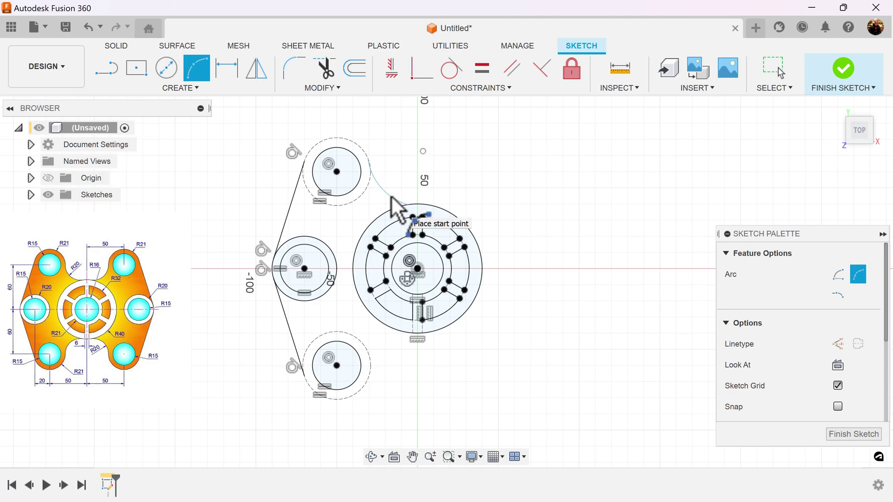
{"action": "left_click", "coordinate": [401, 333]}
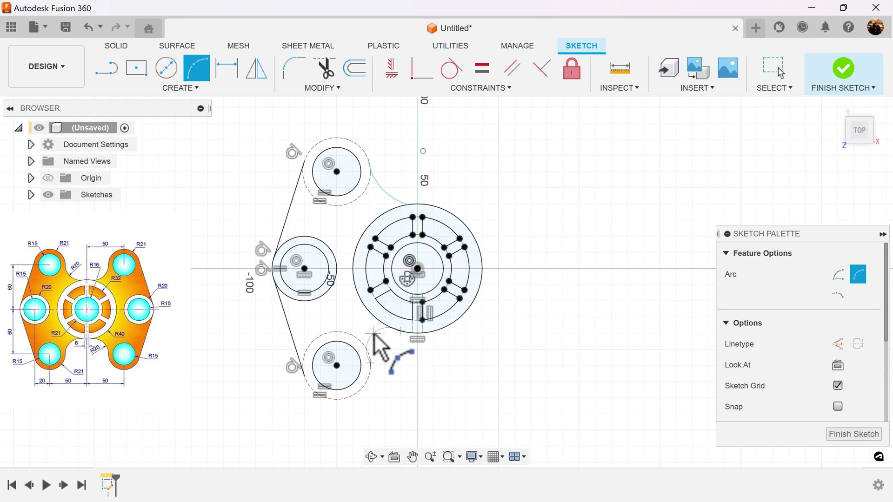
{"action": "left_click", "coordinate": [375, 335]}
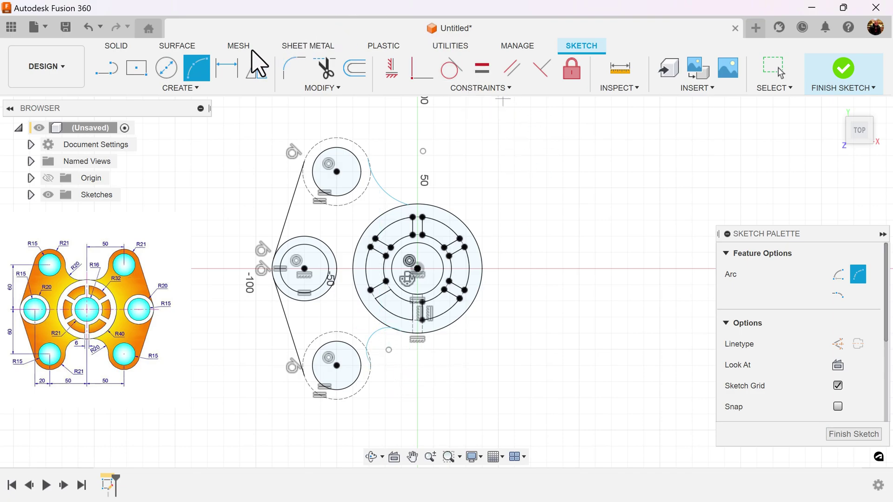
{"action": "key", "text": "d"}
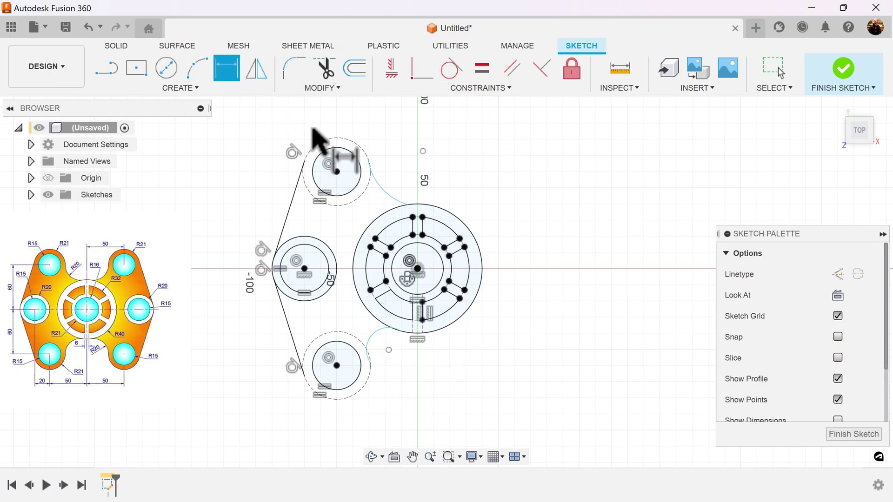
Dimension the upper blend arc at 20 mm radius, leaving the lower arc's value unchanged.
{"action": "left_click", "coordinate": [388, 193]}
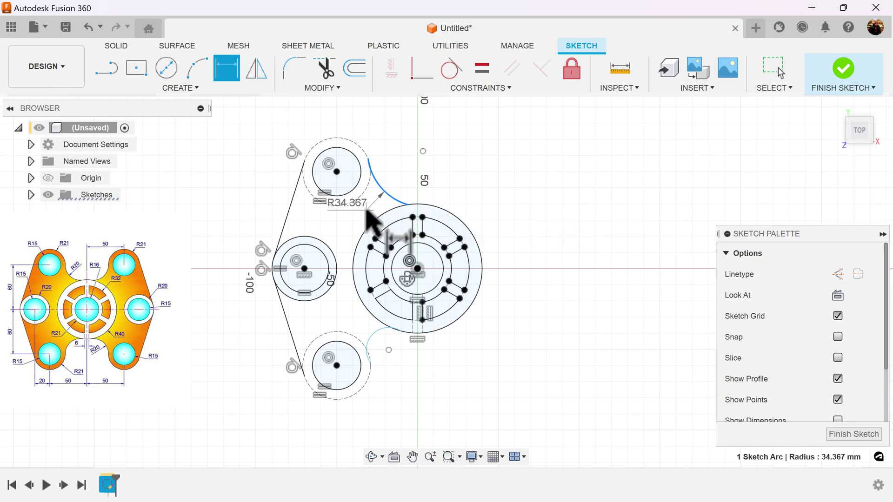
{"action": "left_click", "coordinate": [366, 206]}
{"action": "type", "text": "20"}
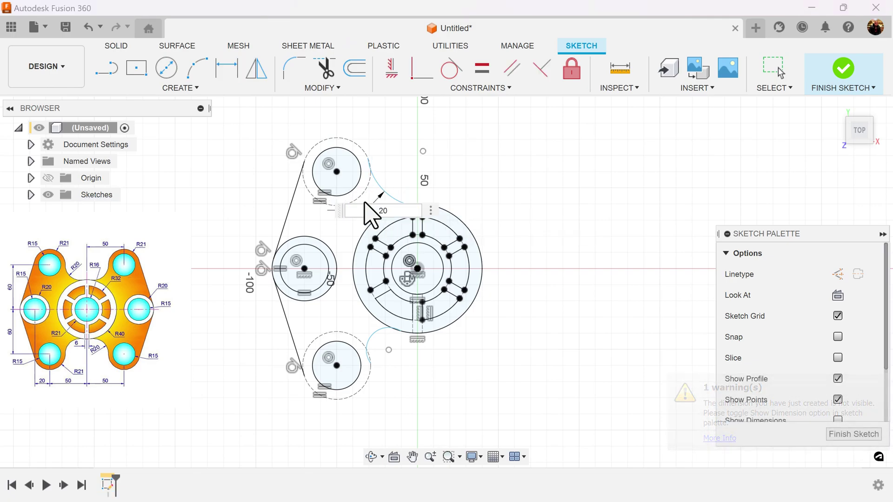
{"action": "key", "text": "Return"}
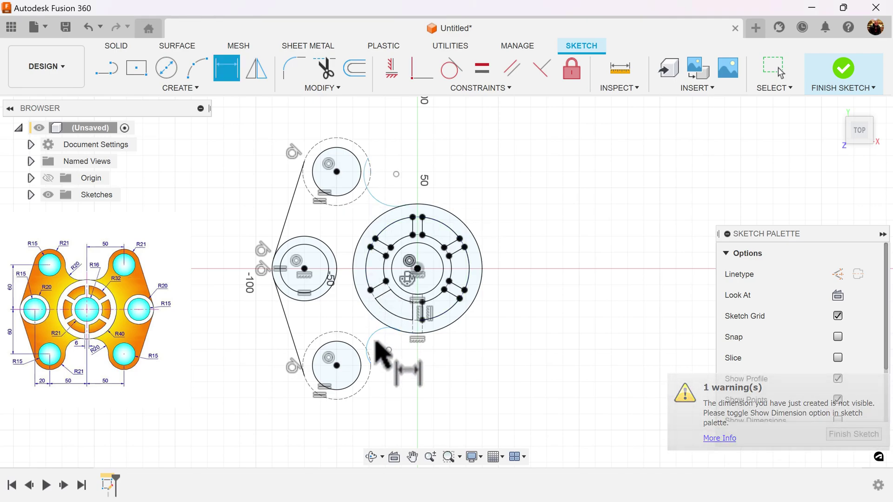
{"action": "left_click", "coordinate": [375, 333]}
{"action": "left_click", "coordinate": [349, 318]}
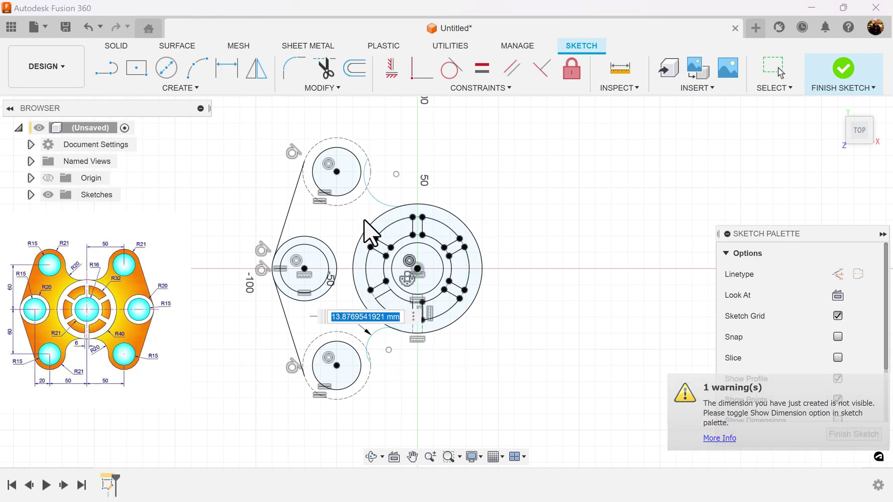
{"action": "key", "text": "Escape"}
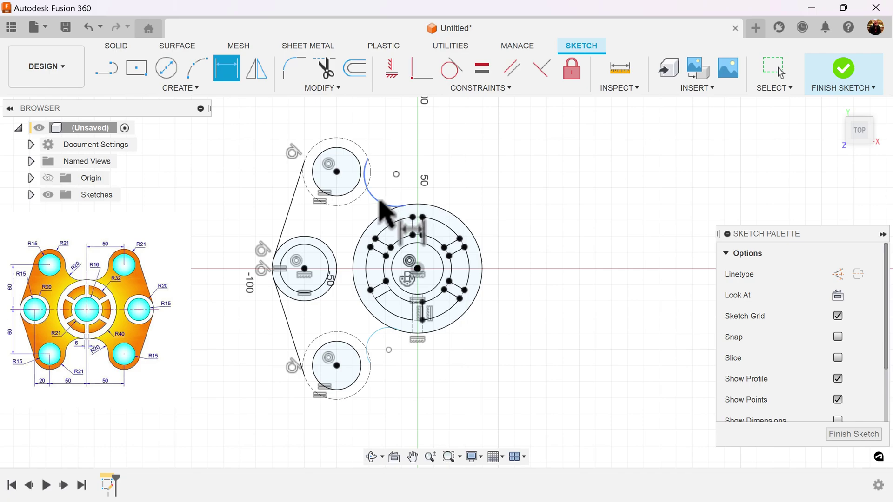
Decline the redundant driven radius dimension on the upper blend arc.
{"action": "left_click", "coordinate": [375, 195]}
{"action": "left_click", "coordinate": [361, 235]}
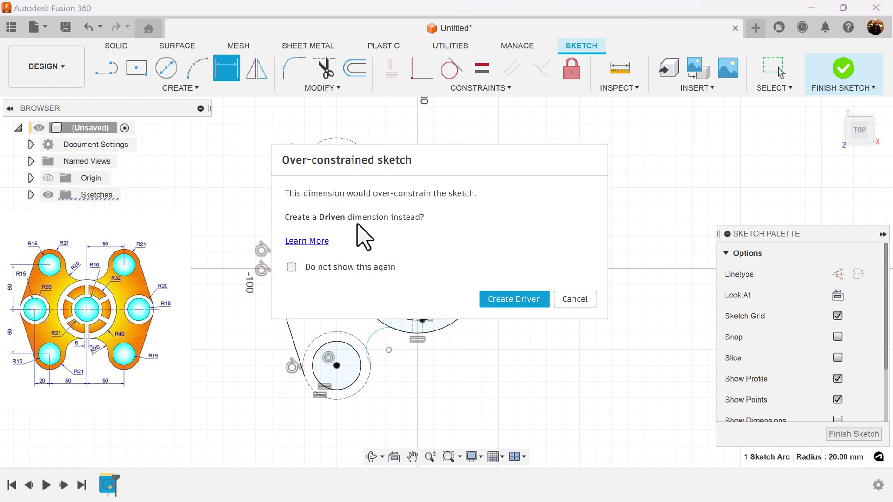
{"action": "left_click", "coordinate": [587, 303]}
{"action": "scroll", "coordinate": [512, 184], "scroll_direction": "down", "scroll_amount": 4}
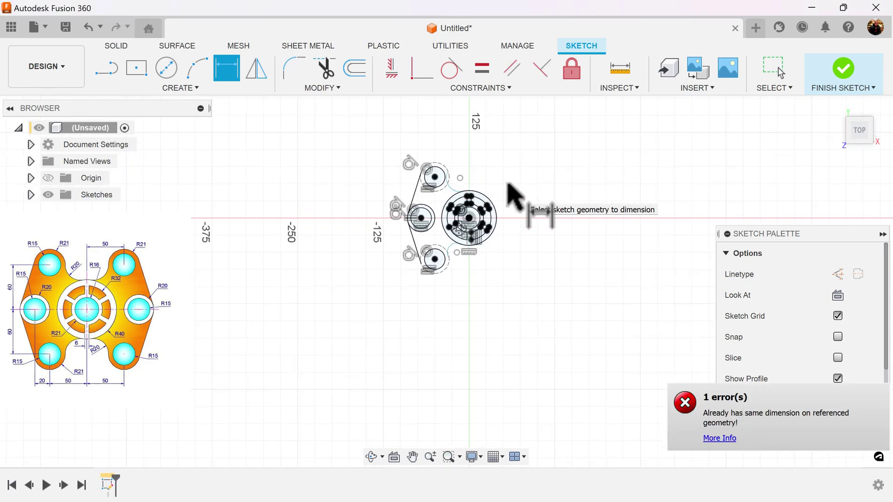
{"action": "middle_click_drag", "start_coordinate": [511, 193], "coordinate": [410, 235]}
{"action": "key", "text": "Escape"}
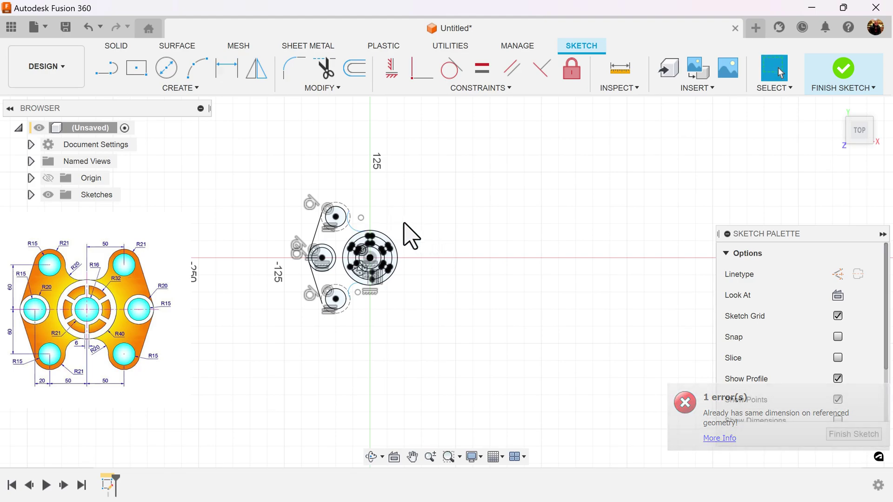
Select the upper blend arc and its centre point to check the radius, cancelling the move.
{"action": "scroll", "coordinate": [422, 265], "scroll_direction": "up", "scroll_amount": 5}
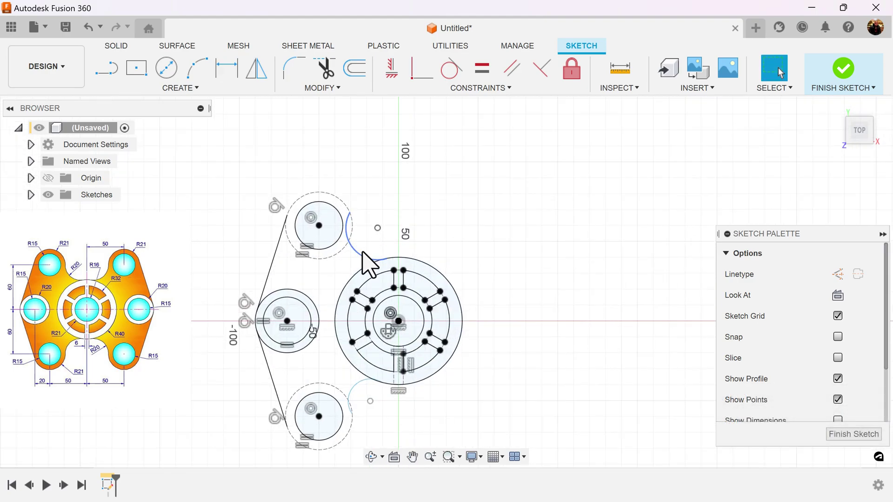
{"action": "left_click", "coordinate": [375, 247]}
{"action": "left_click", "coordinate": [381, 227]}
{"action": "key", "text": "m"}
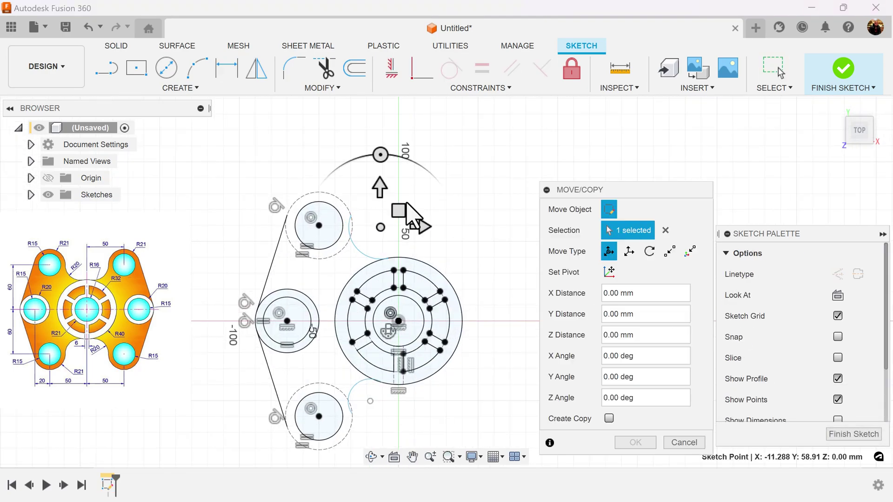
{"action": "key", "text": "Escape"}
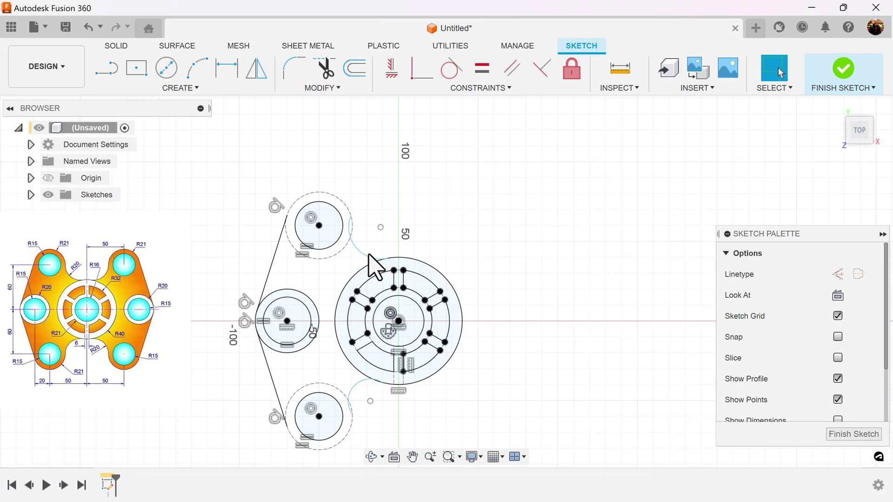
{"action": "left_click", "coordinate": [367, 257]}
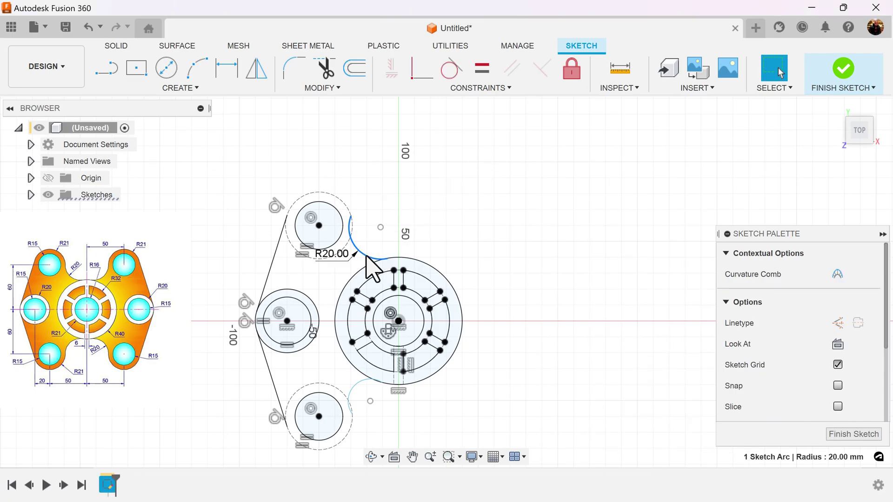
{"action": "left_click", "coordinate": [348, 279]}
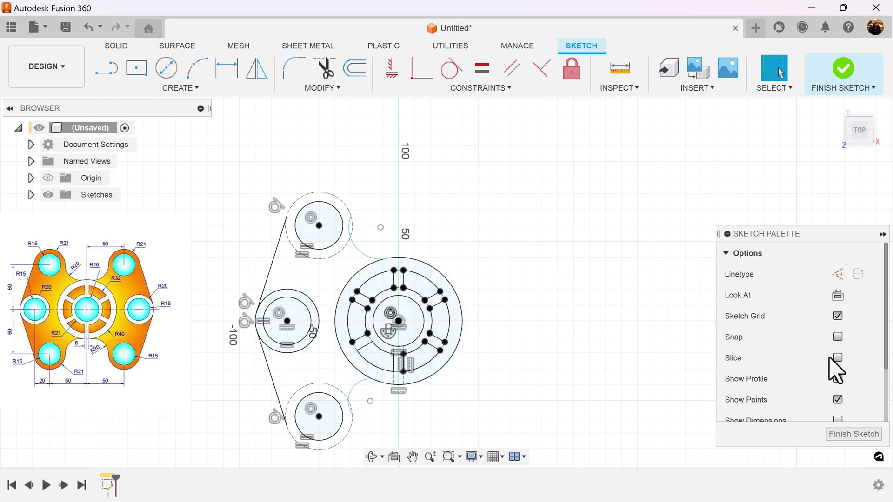
Change the lower blend arc's R13.877 radius to d18 so it matches the R20 upper arc.
{"action": "scroll", "coordinate": [838, 382], "scroll_direction": "down", "scroll_amount": 2}
{"action": "left_click", "coordinate": [838, 379]}
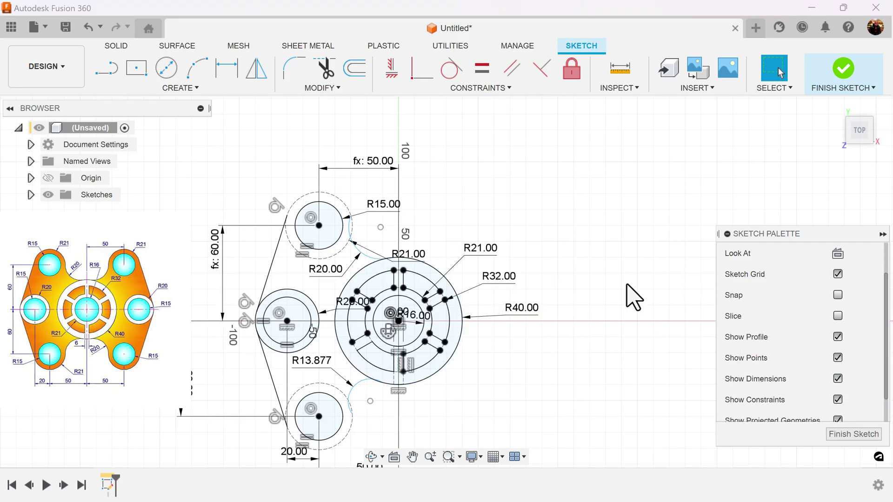
{"action": "scroll", "coordinate": [439, 255], "scroll_direction": "up", "scroll_amount": 2}
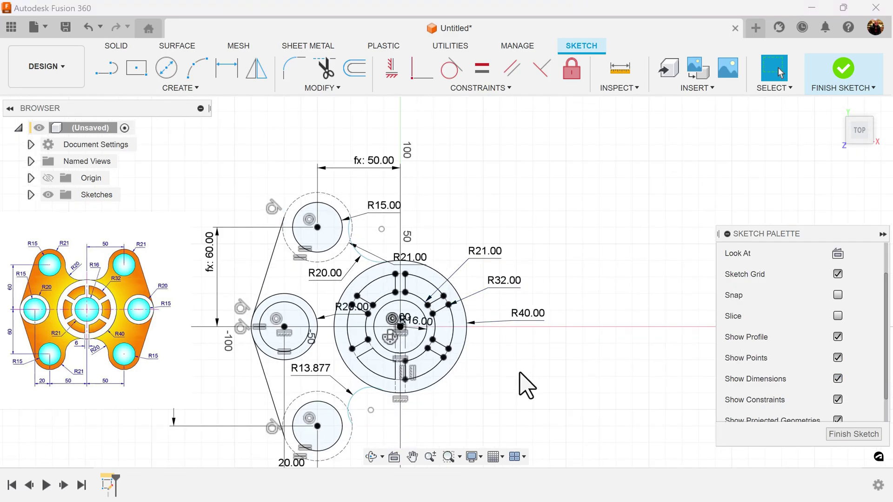
{"action": "middle_click_drag", "start_coordinate": [526, 385], "coordinate": [543, 350]}
{"action": "scroll", "coordinate": [385, 291], "scroll_direction": "up", "scroll_amount": 2}
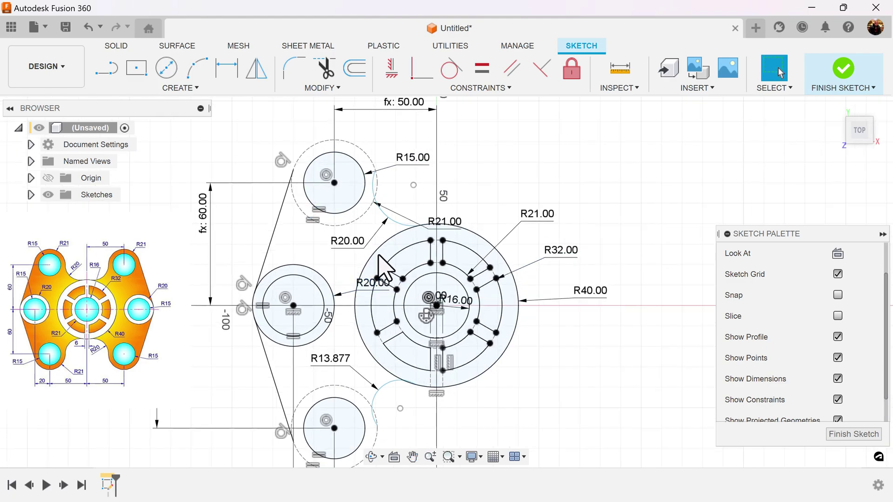
{"action": "double_click", "coordinate": [343, 366]}
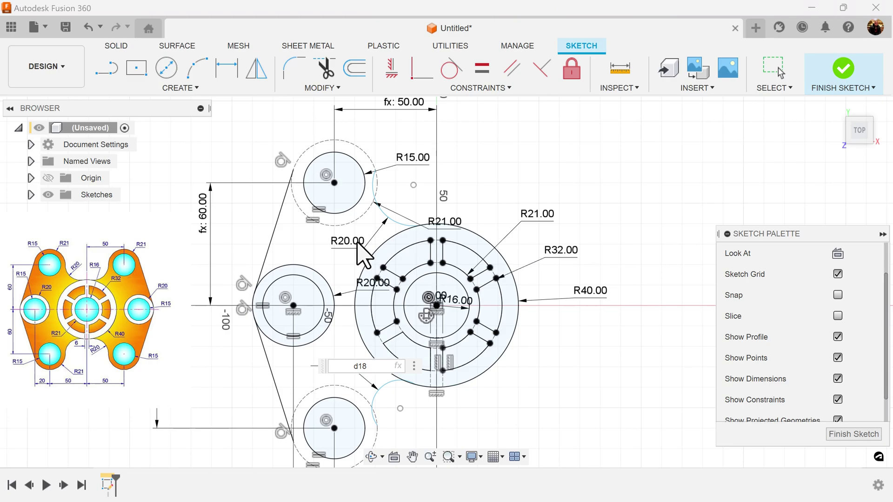
{"action": "key", "text": "Return"}
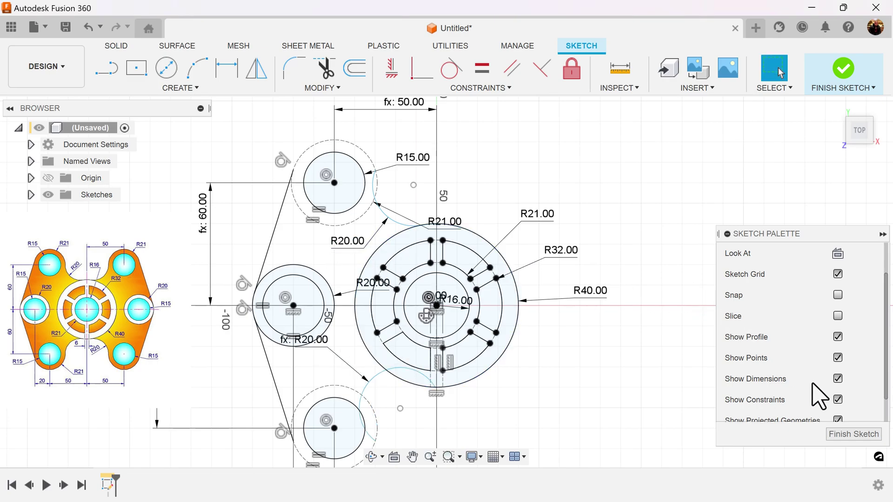
{"action": "left_click", "coordinate": [839, 380]}
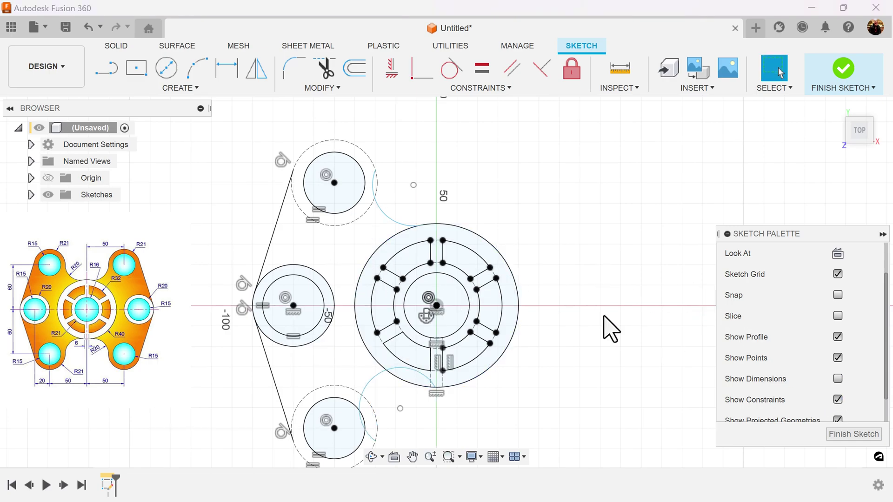
Make the upper blend arc tangent to the top hole's outer circle and the hub circle.
{"action": "left_click", "coordinate": [450, 76]}
{"action": "left_click", "coordinate": [373, 187]}
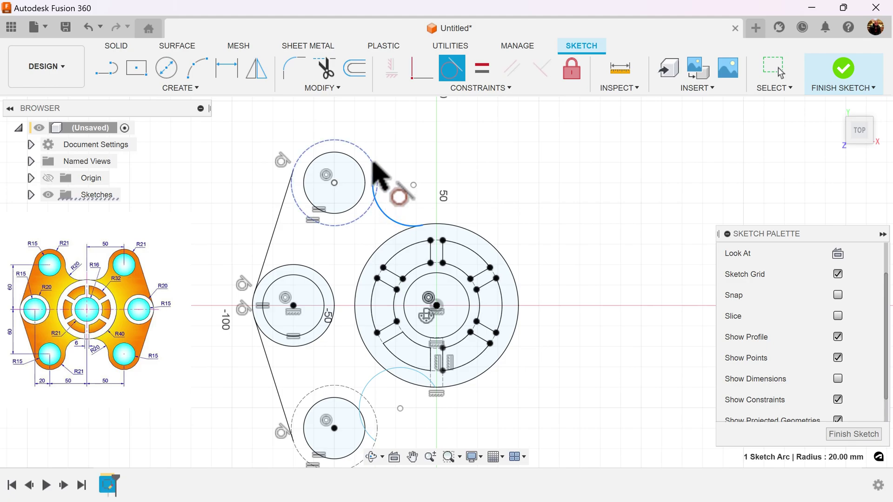
{"action": "left_click", "coordinate": [367, 176]}
{"action": "left_click", "coordinate": [408, 222]}
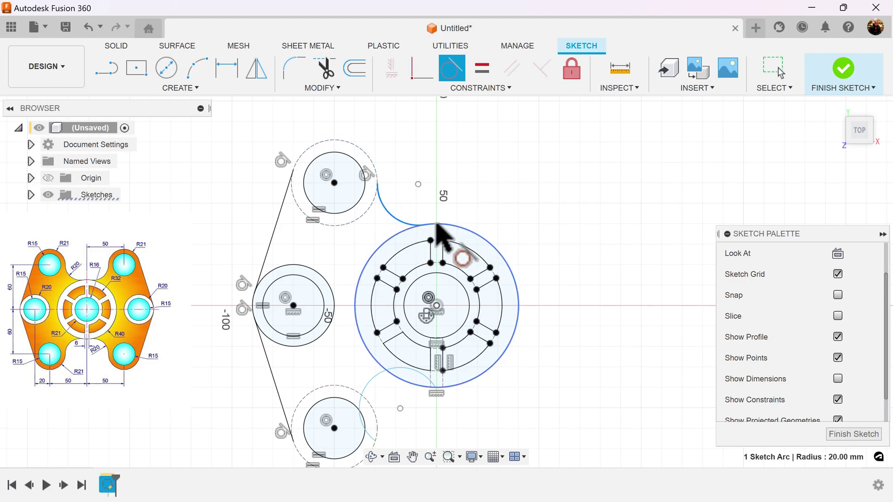
{"action": "left_click", "coordinate": [446, 226]}
Make the lower blend arc tangent to the hub circle and the lower hole's outer circle.
{"action": "mouse_move", "coordinate": [564, 405]}
{"action": "middle_mouse_down"}
{"action": "mouse_move", "coordinate": [541, 316]}
{"action": "mouse_move", "coordinate": [546, 294]}
{"action": "middle_mouse_up"}
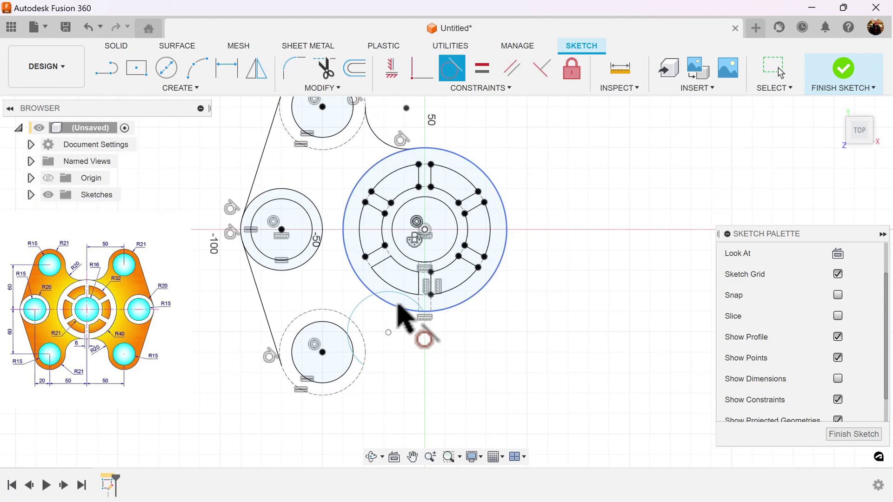
{"action": "left_click", "coordinate": [358, 297]}
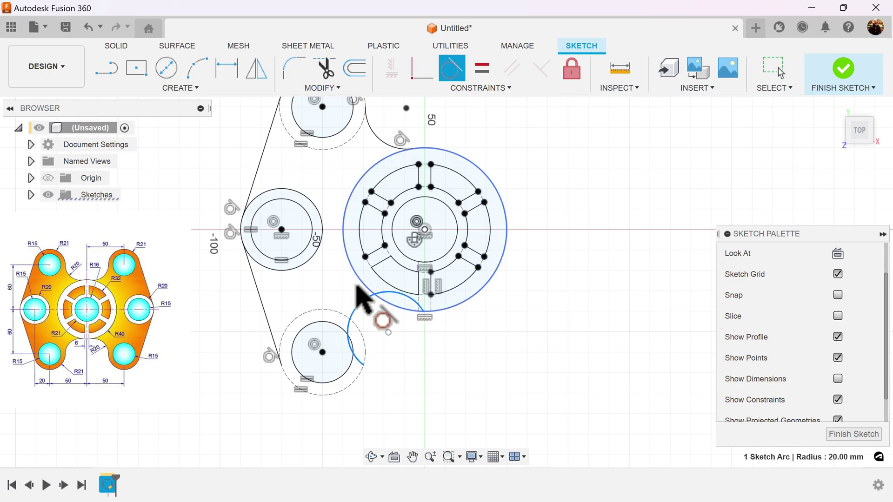
{"action": "left_click", "coordinate": [362, 284]}
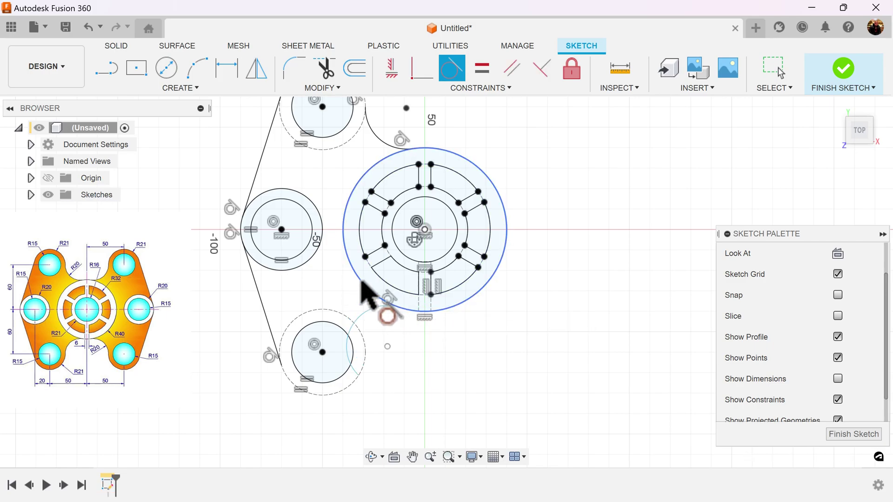
{"action": "left_click", "coordinate": [351, 318]}
{"action": "left_click", "coordinate": [350, 319]}
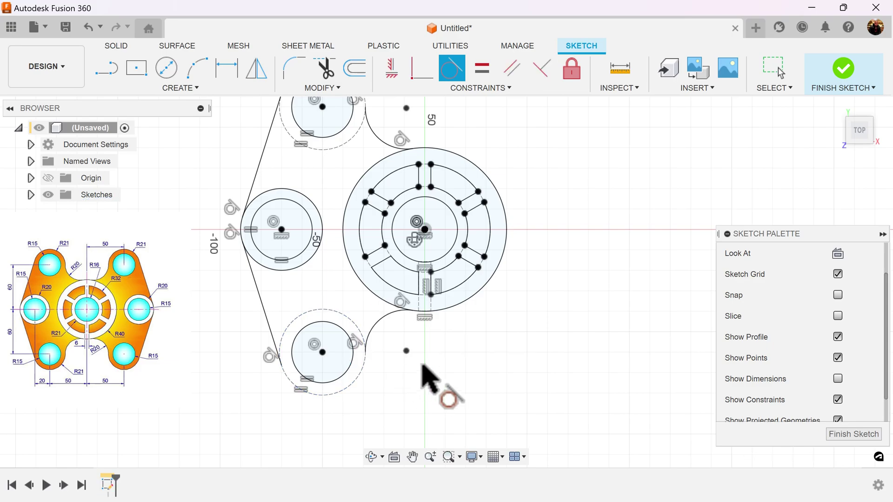
{"action": "scroll", "coordinate": [444, 372], "scroll_direction": "up", "scroll_amount": 2}
{"action": "middle_click_drag", "start_coordinate": [445, 372], "coordinate": [464, 378]}
{"action": "scroll", "coordinate": [464, 378], "scroll_direction": "down", "scroll_amount": 3}
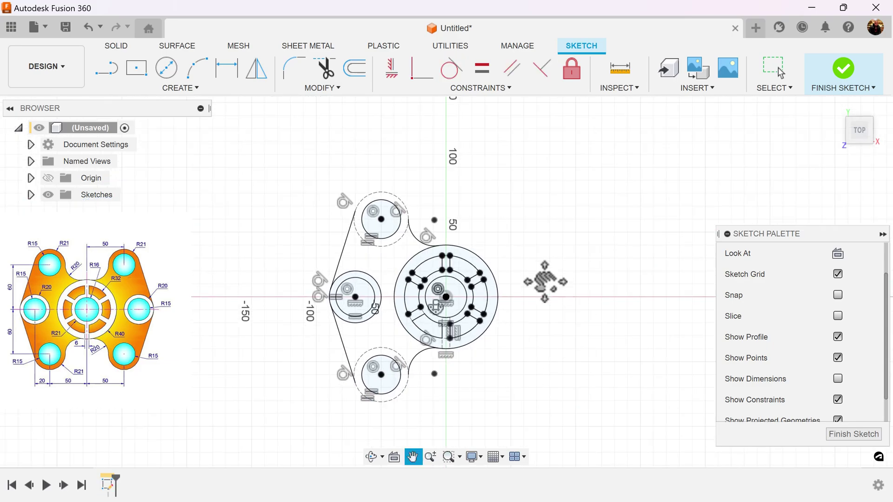
Start a three-point arc on the top hole's outer circle, then abandon it.
{"action": "scroll", "coordinate": [548, 273], "scroll_direction": "up", "scroll_amount": 2}
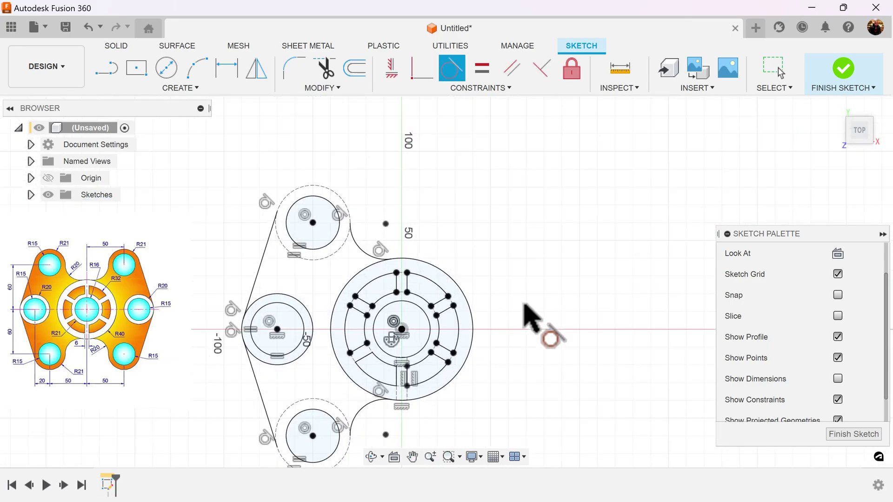
{"action": "left_click", "coordinate": [197, 68]}
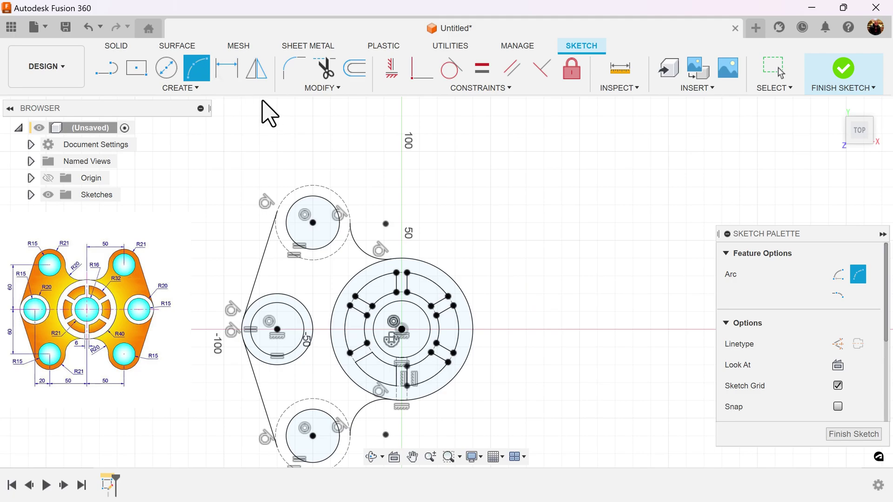
{"action": "left_click", "coordinate": [277, 212]}
{"action": "key", "text": "Escape"}
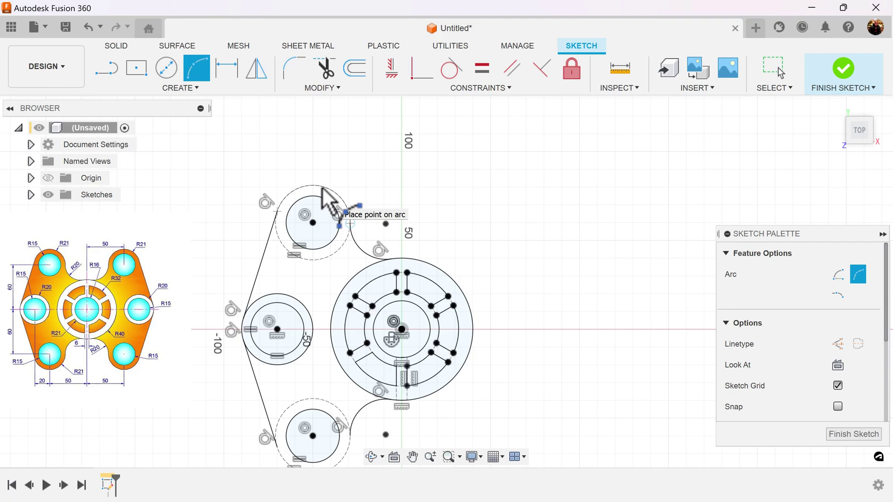
Draw a three-point arc around the bottom hole circle to close the left-half profile.
{"action": "middle_click_drag", "start_coordinate": [492, 361], "coordinate": [515, 255]}
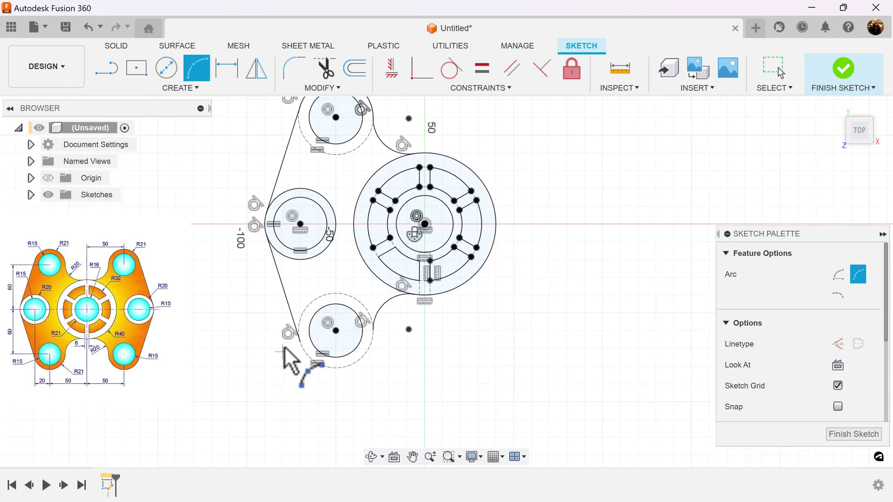
{"action": "left_click", "coordinate": [300, 343]}
{"action": "left_click", "coordinate": [374, 331]}
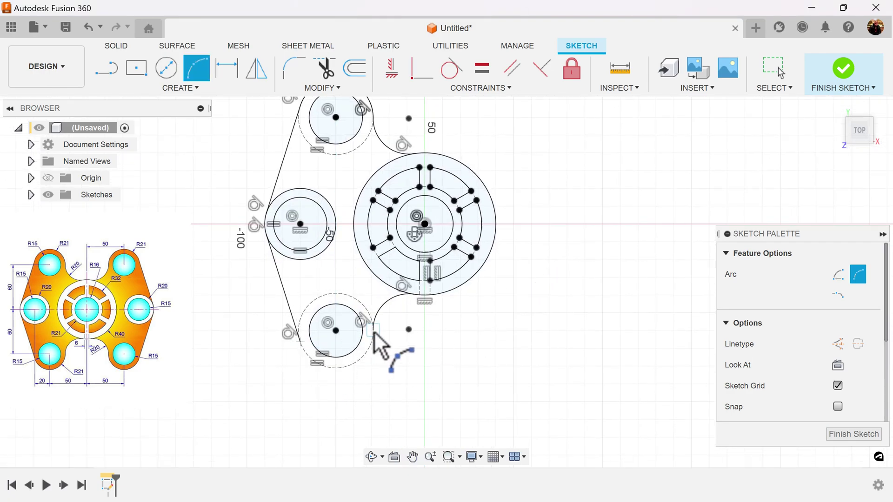
{"action": "left_click", "coordinate": [350, 367]}
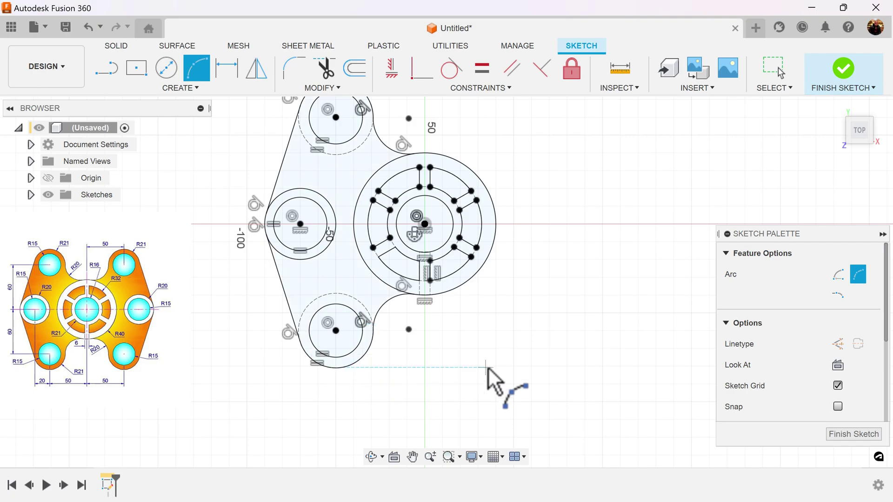
{"action": "scroll", "coordinate": [488, 372], "scroll_direction": "down", "scroll_amount": 3}
{"action": "scroll", "coordinate": [461, 375], "scroll_direction": "up", "scroll_amount": 1}
{"action": "scroll", "coordinate": [451, 382], "scroll_direction": "up", "scroll_amount": 2}
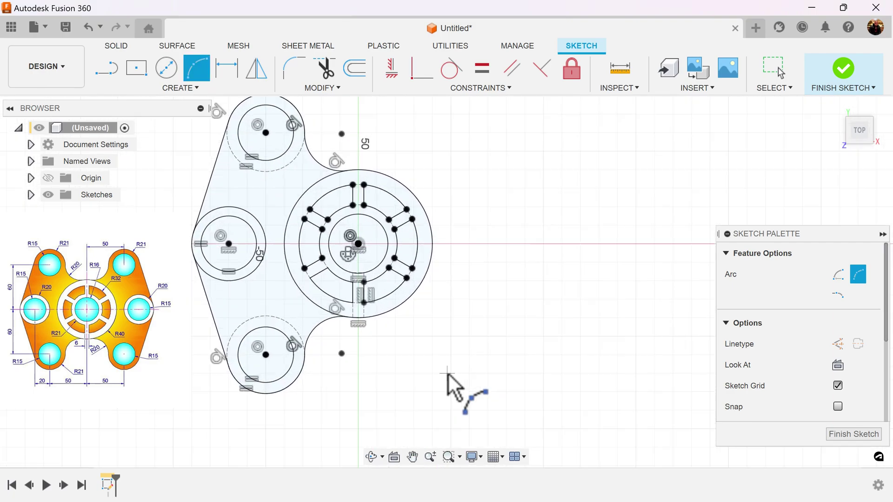
{"action": "scroll", "coordinate": [488, 367], "scroll_direction": "down", "scroll_amount": 1}
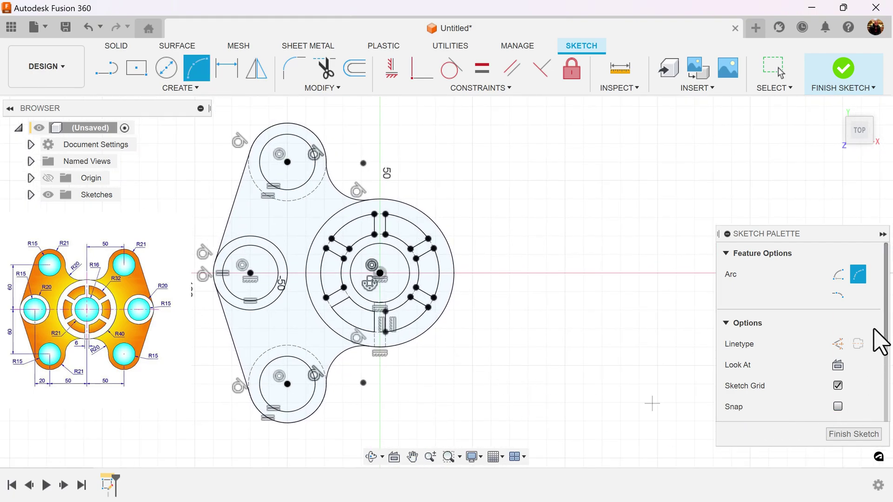
{"action": "left_click_drag", "start_coordinate": [886, 321], "coordinate": [889, 406]}
Hide the sketch points and exit the Arc command.
{"action": "left_click", "coordinate": [838, 327]}
{"action": "key", "text": "Escape"}
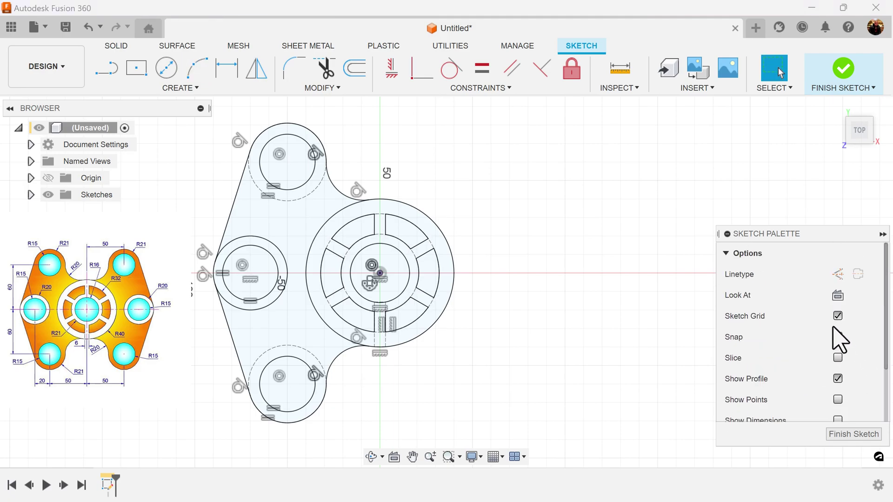
{"action": "mouse_move", "coordinate": [477, 316]}
{"action": "middle_mouse_down"}
{"action": "mouse_move", "coordinate": [513, 343]}
{"action": "mouse_move", "coordinate": [529, 309]}
{"action": "middle_mouse_up"}
{"action": "scroll", "coordinate": [513, 343], "scroll_direction": "up", "scroll_amount": 2}
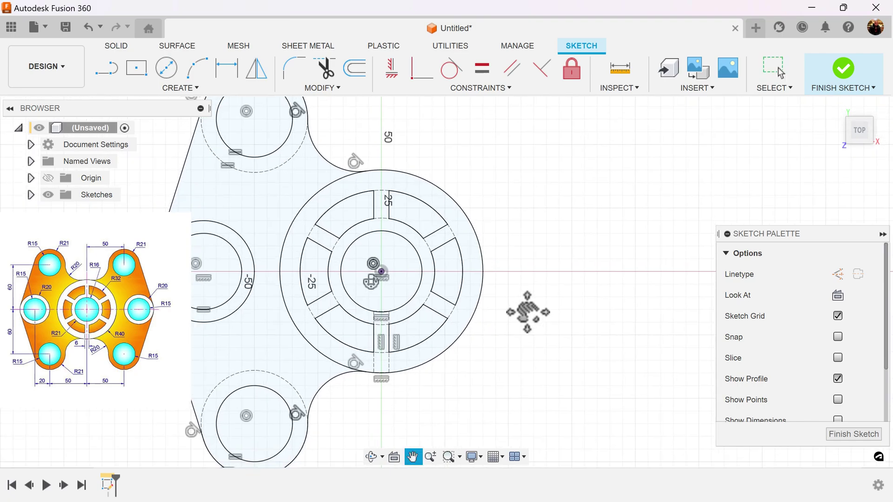
Cancel a stray line started at the hub centre and bring up the Mirror dialog.
{"action": "key", "text": "l"}
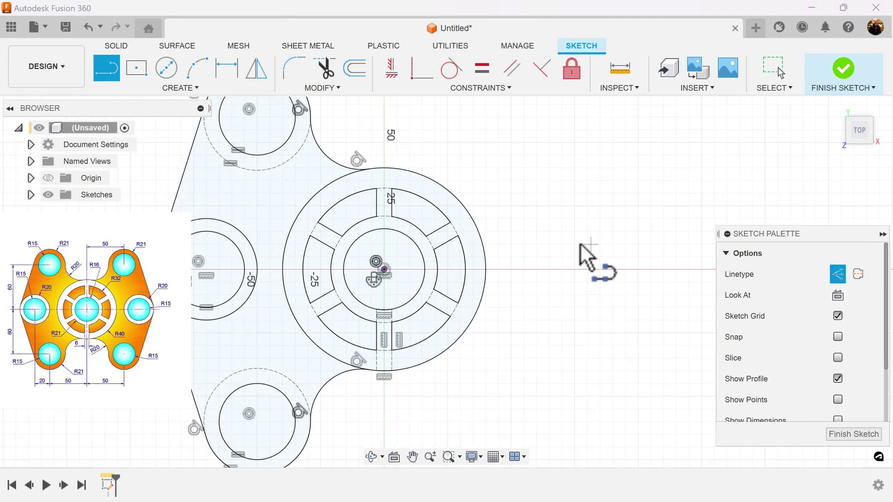
{"action": "left_click", "coordinate": [384, 269]}
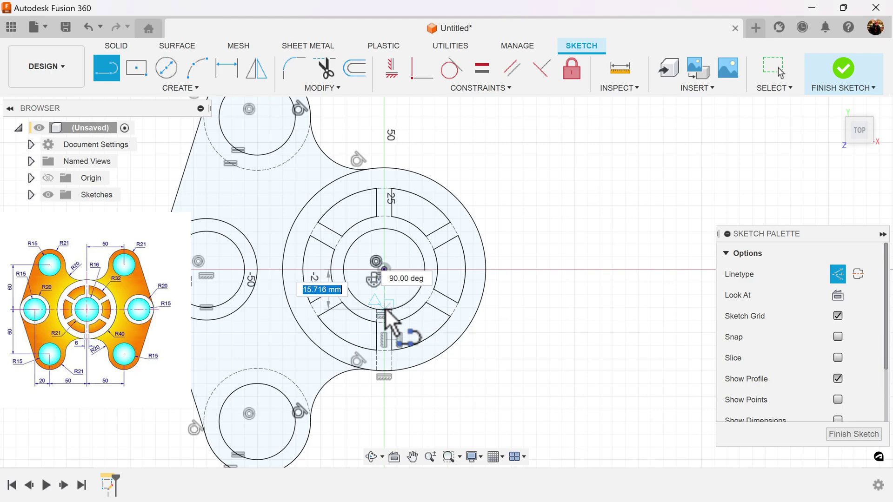
{"action": "key", "text": "Escape"}
{"action": "scroll", "coordinate": [523, 303], "scroll_direction": "down", "scroll_amount": 1}
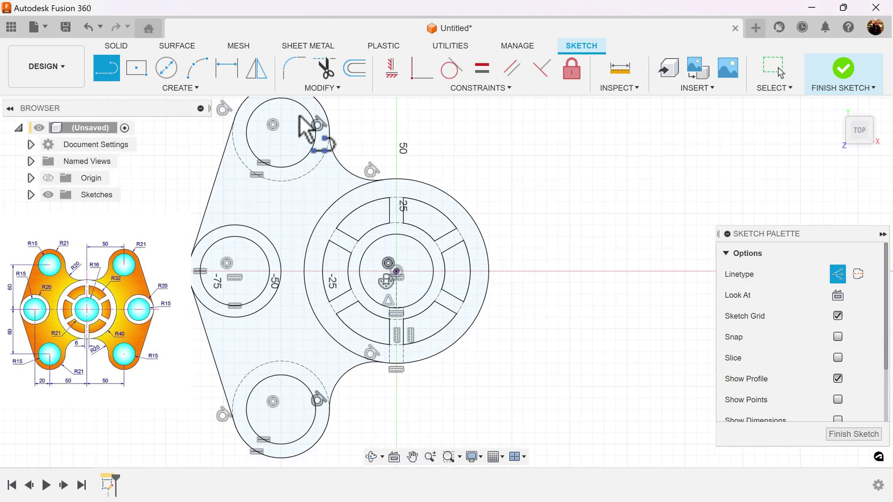
{"action": "left_click", "coordinate": [257, 70]}
{"action": "scroll", "coordinate": [594, 318], "scroll_direction": "down", "scroll_amount": 3}
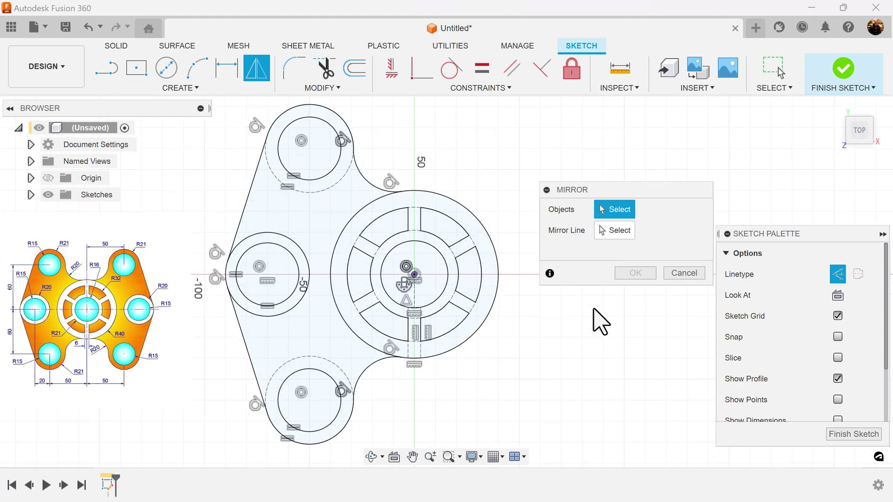
Select the left-half lobe arcs, hole circles, tangent lines and connecting arcs as mirror objects.
{"action": "left_click", "coordinate": [351, 141]}
{"action": "left_click", "coordinate": [375, 186]}
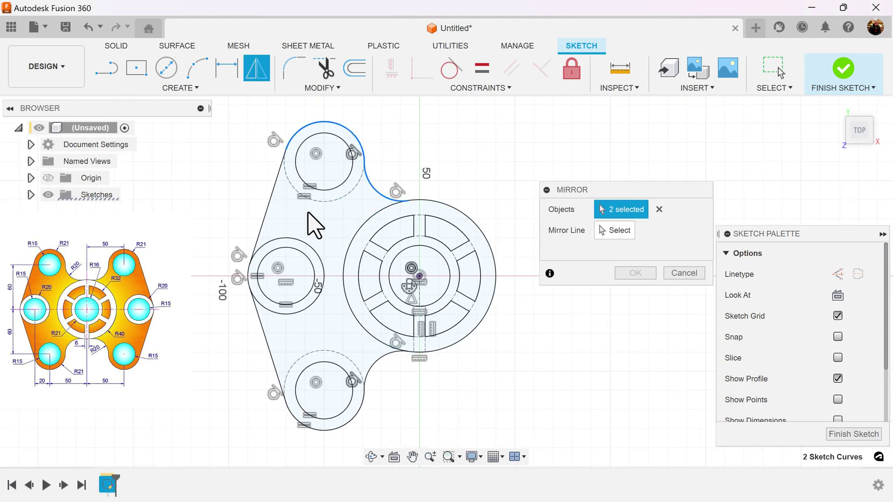
{"action": "left_click", "coordinate": [317, 189]}
{"action": "left_click", "coordinate": [270, 198]}
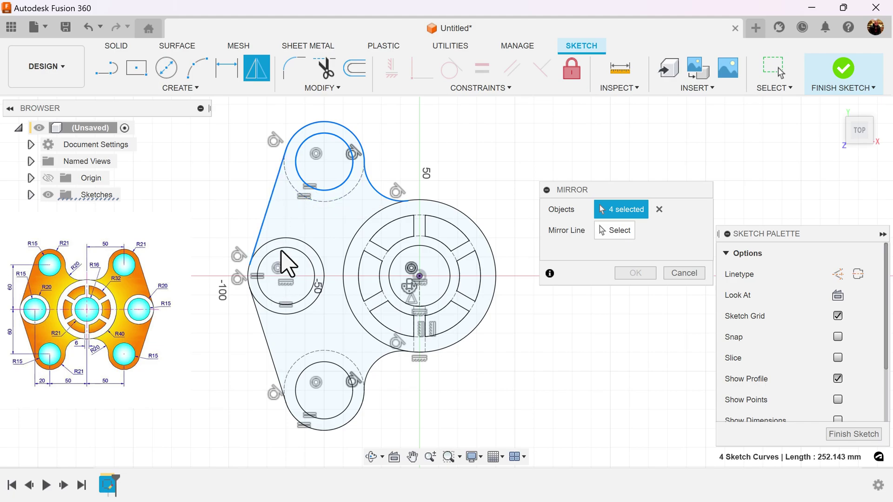
{"action": "left_click", "coordinate": [283, 242]}
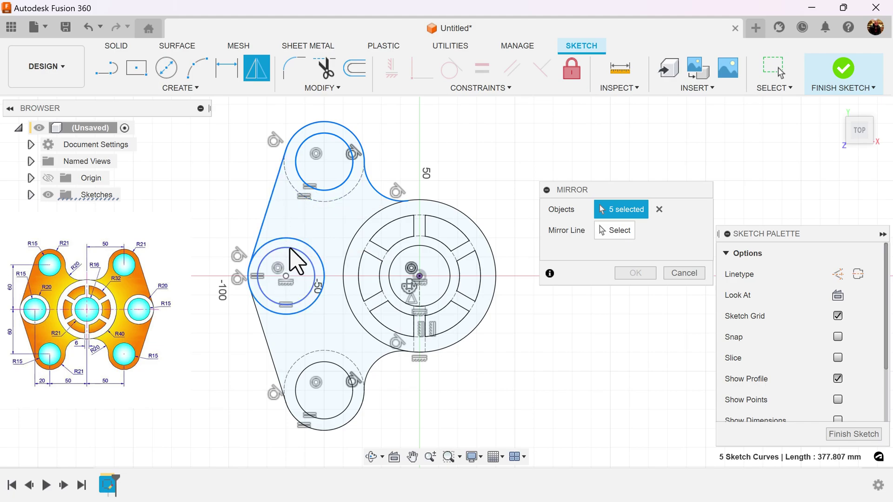
{"action": "left_click", "coordinate": [274, 360]}
{"action": "left_click", "coordinate": [348, 377]}
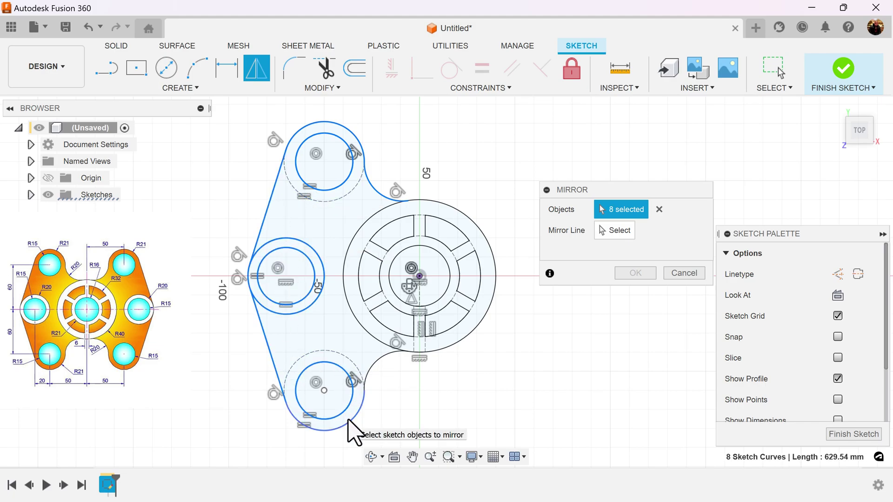
{"action": "left_click", "coordinate": [349, 420]}
{"action": "left_click", "coordinate": [377, 368]}
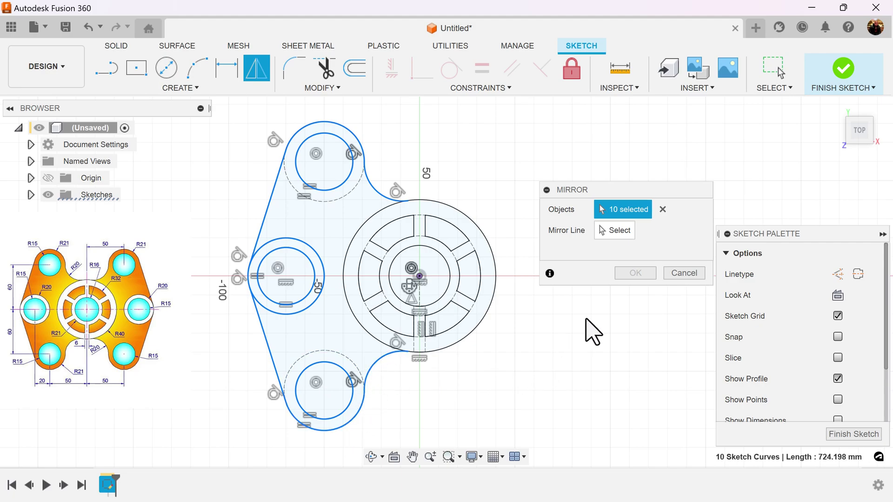
Use the vertical centre line as the mirror line and confirm to create the right half.
{"action": "left_click", "coordinate": [606, 232]}
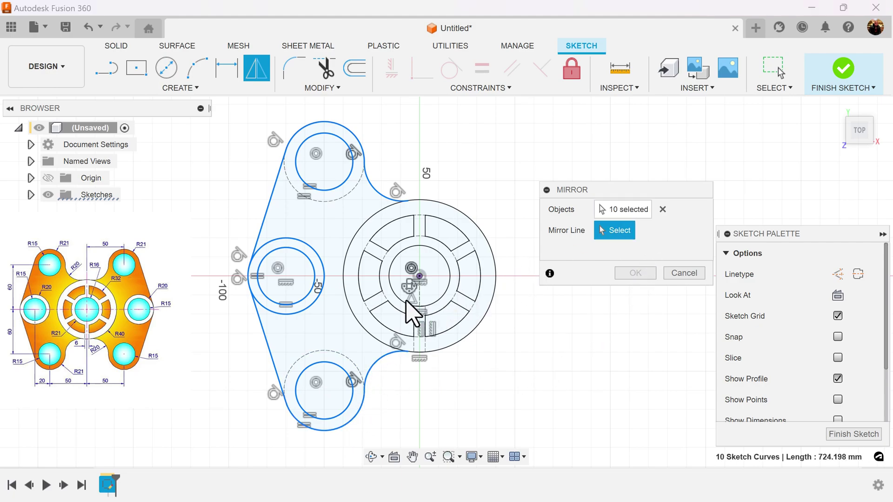
{"action": "left_click", "coordinate": [421, 307]}
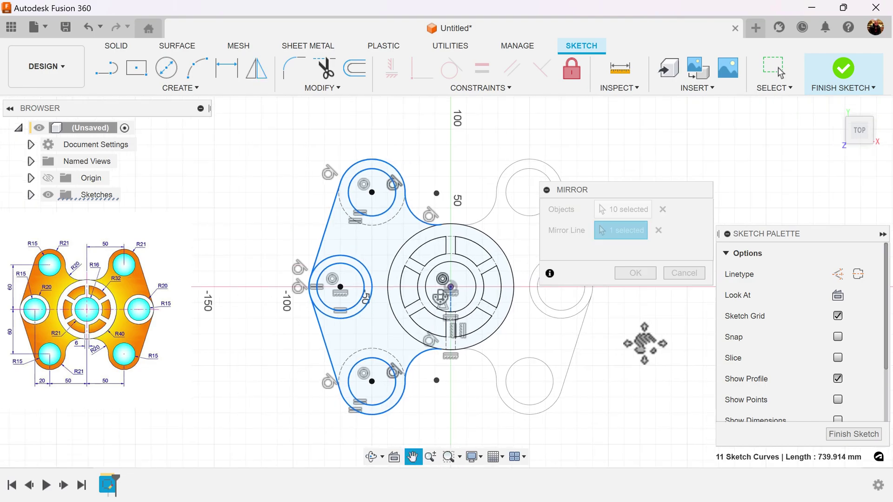
{"action": "scroll", "coordinate": [638, 335], "scroll_direction": "down", "scroll_amount": 2}
{"action": "left_click", "coordinate": [635, 273]}
{"action": "middle_click_drag", "start_coordinate": [631, 284], "coordinate": [660, 291]}
{"action": "scroll", "coordinate": [862, 391], "scroll_direction": "down", "scroll_amount": 3}
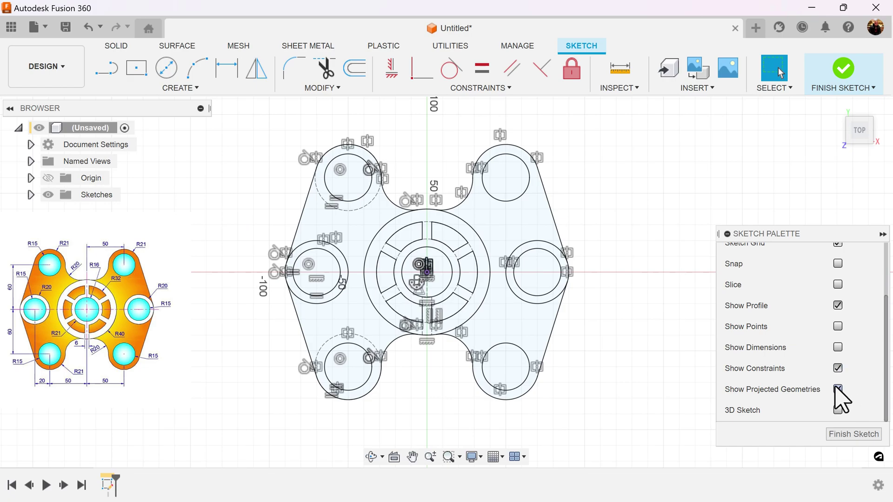
Turn off Show Constraints in the Sketch Palette and centre the plate in view.
{"action": "left_click", "coordinate": [837, 369]}
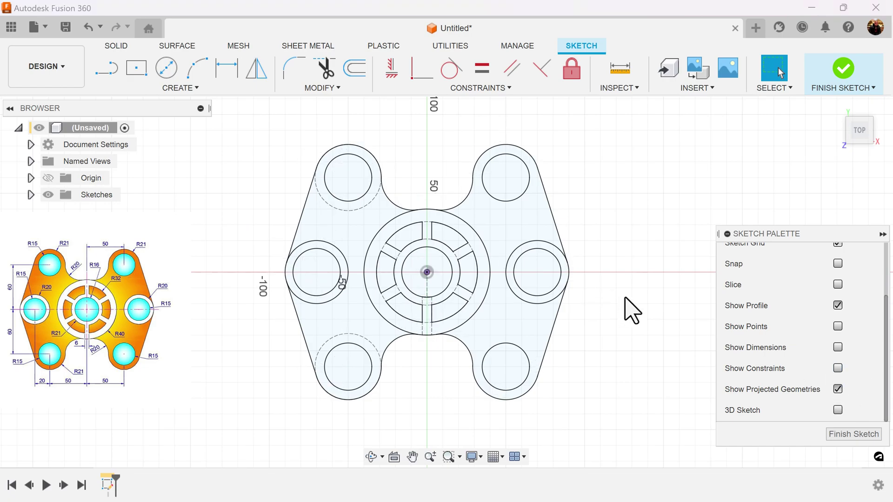
{"action": "scroll", "coordinate": [637, 333], "scroll_direction": "up", "scroll_amount": 2}
{"action": "mouse_move", "coordinate": [637, 333]}
{"action": "middle_mouse_down"}
{"action": "mouse_move", "coordinate": [649, 313]}
{"action": "mouse_move", "coordinate": [671, 314]}
{"action": "middle_mouse_up"}
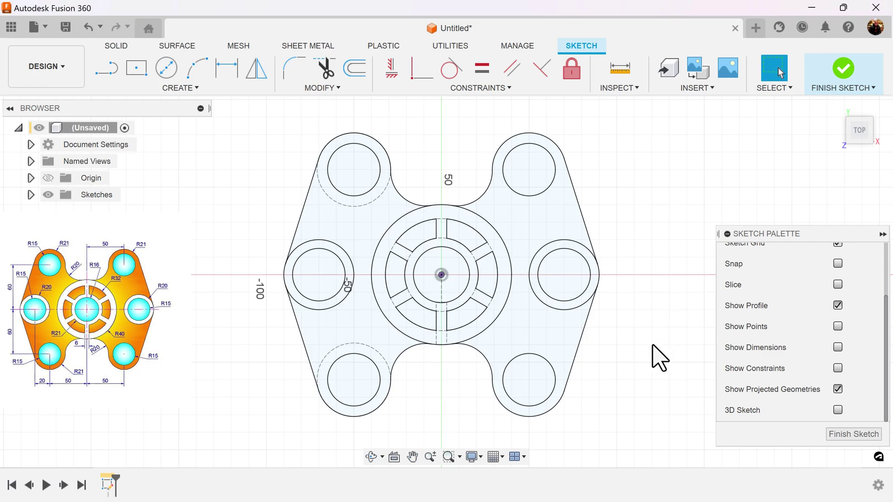